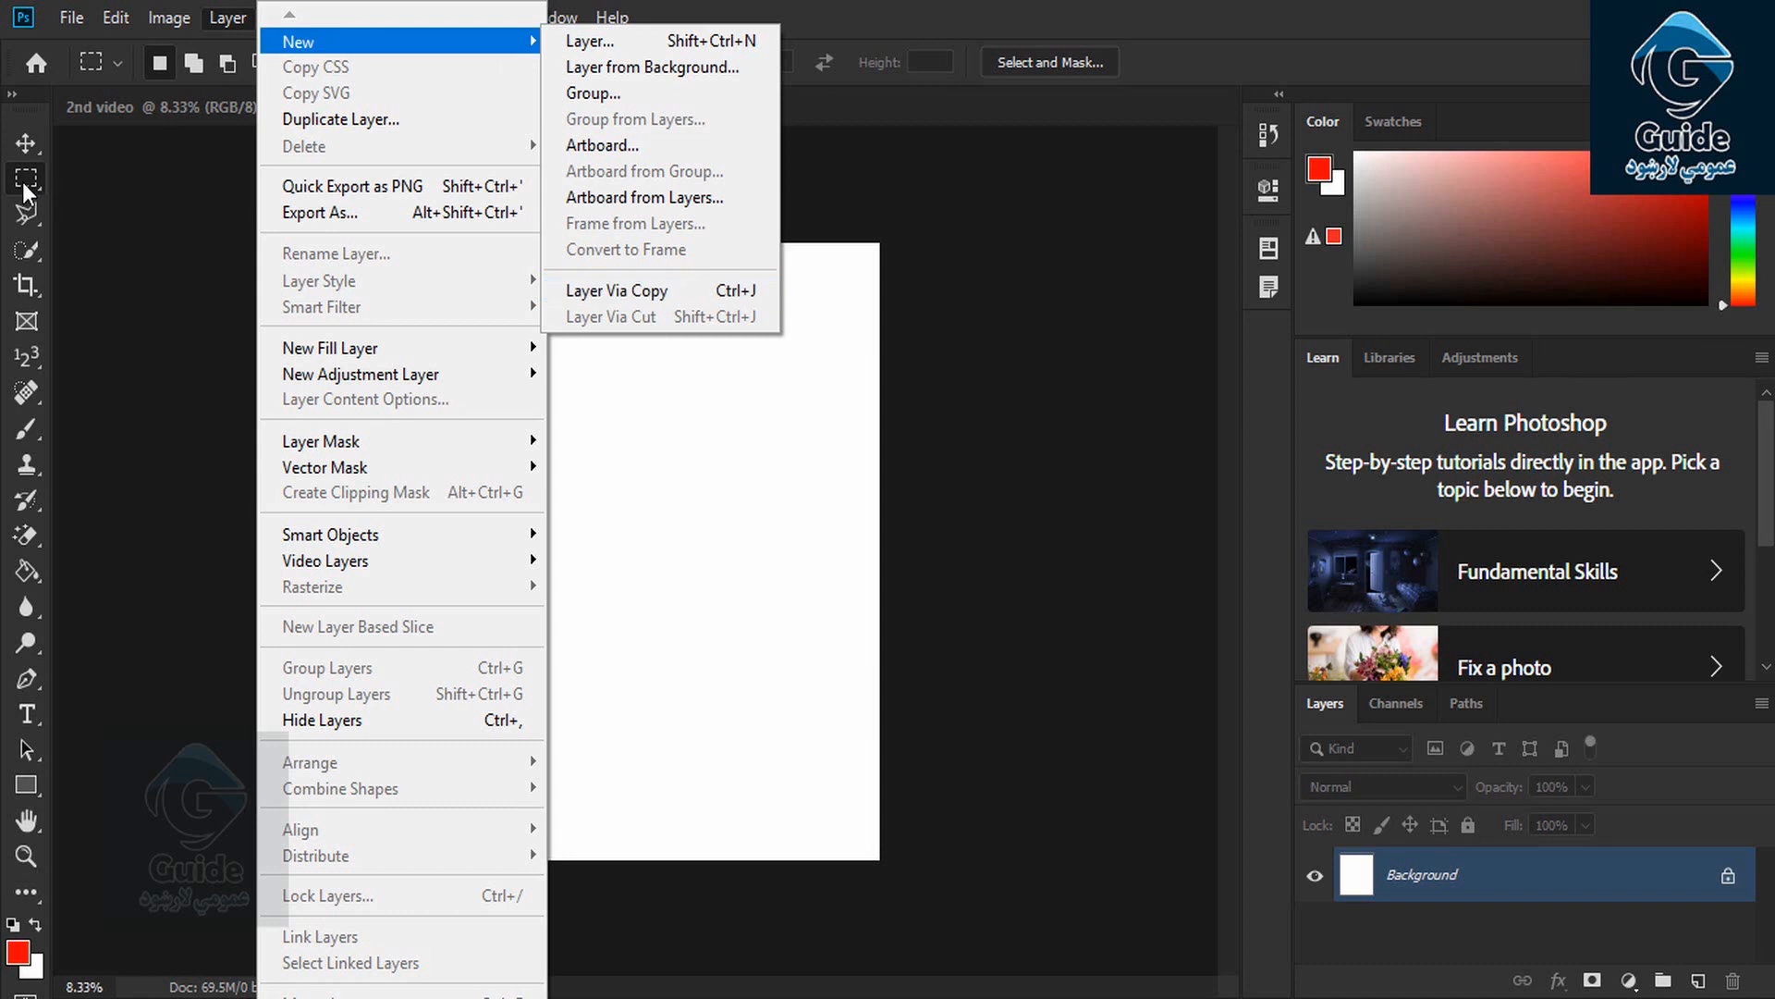
Select a rectangle in the upper part of the white page and fill it with solid red
click(24, 185)
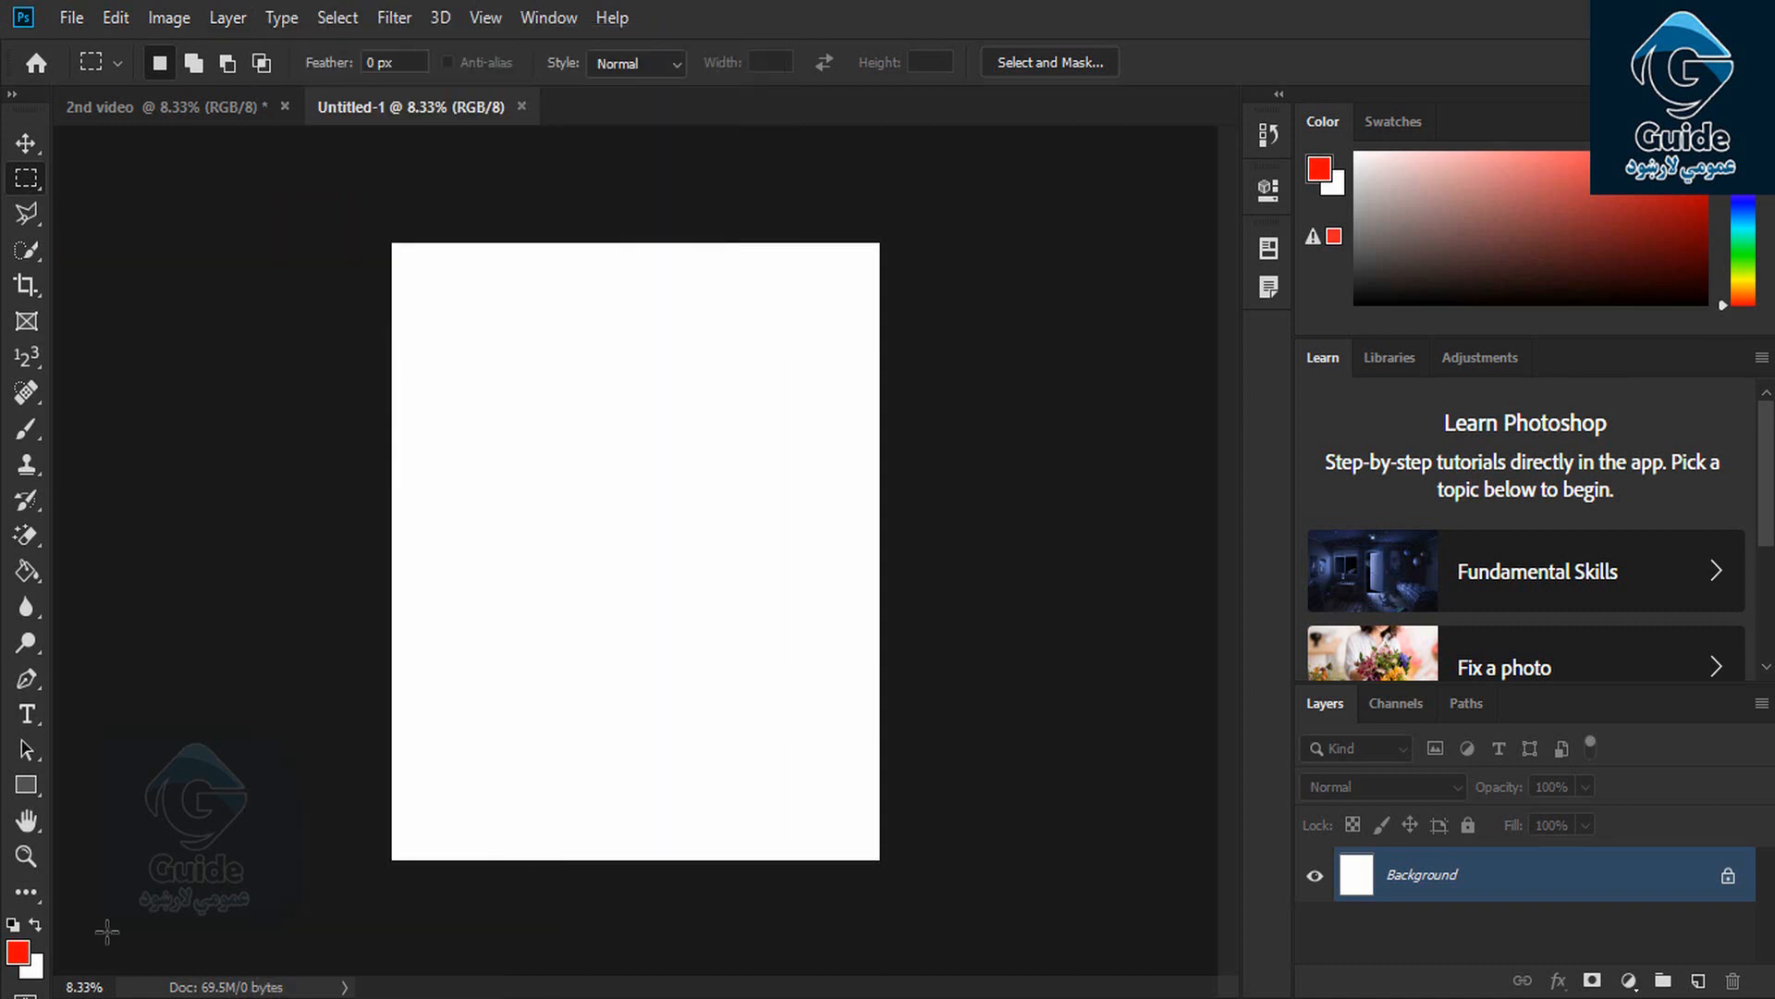
drag(680, 556, 781, 582)
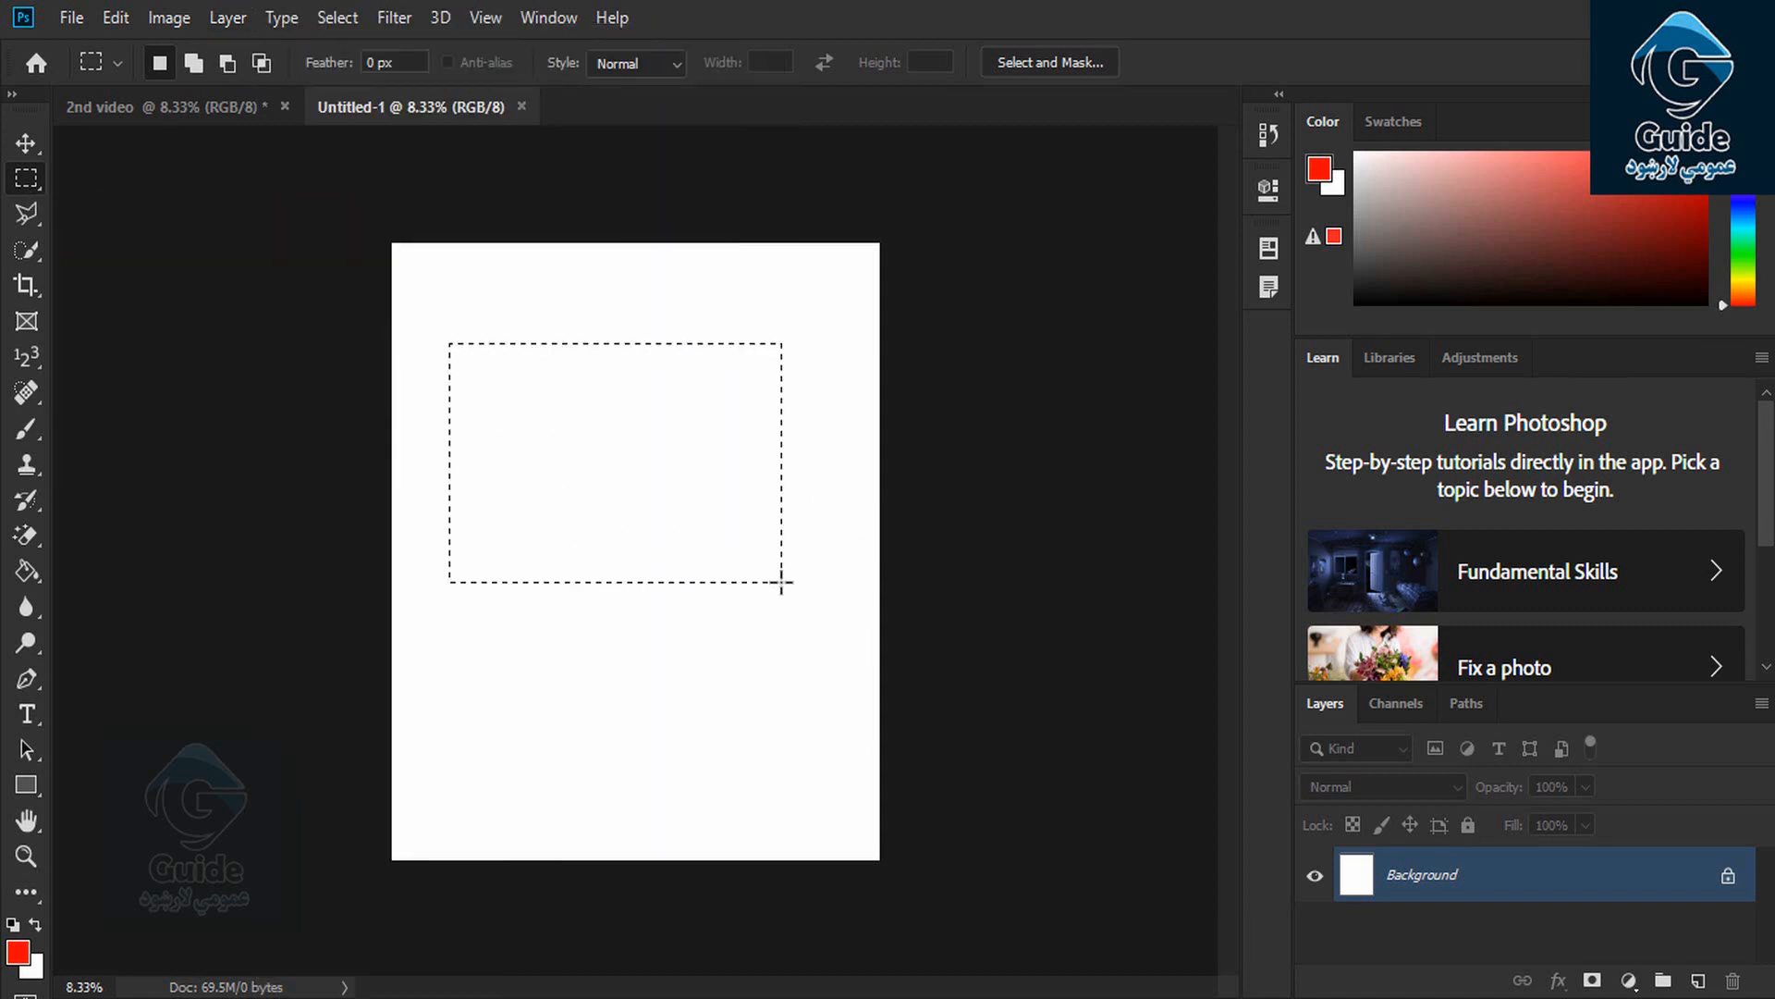
click(28, 569)
click(543, 372)
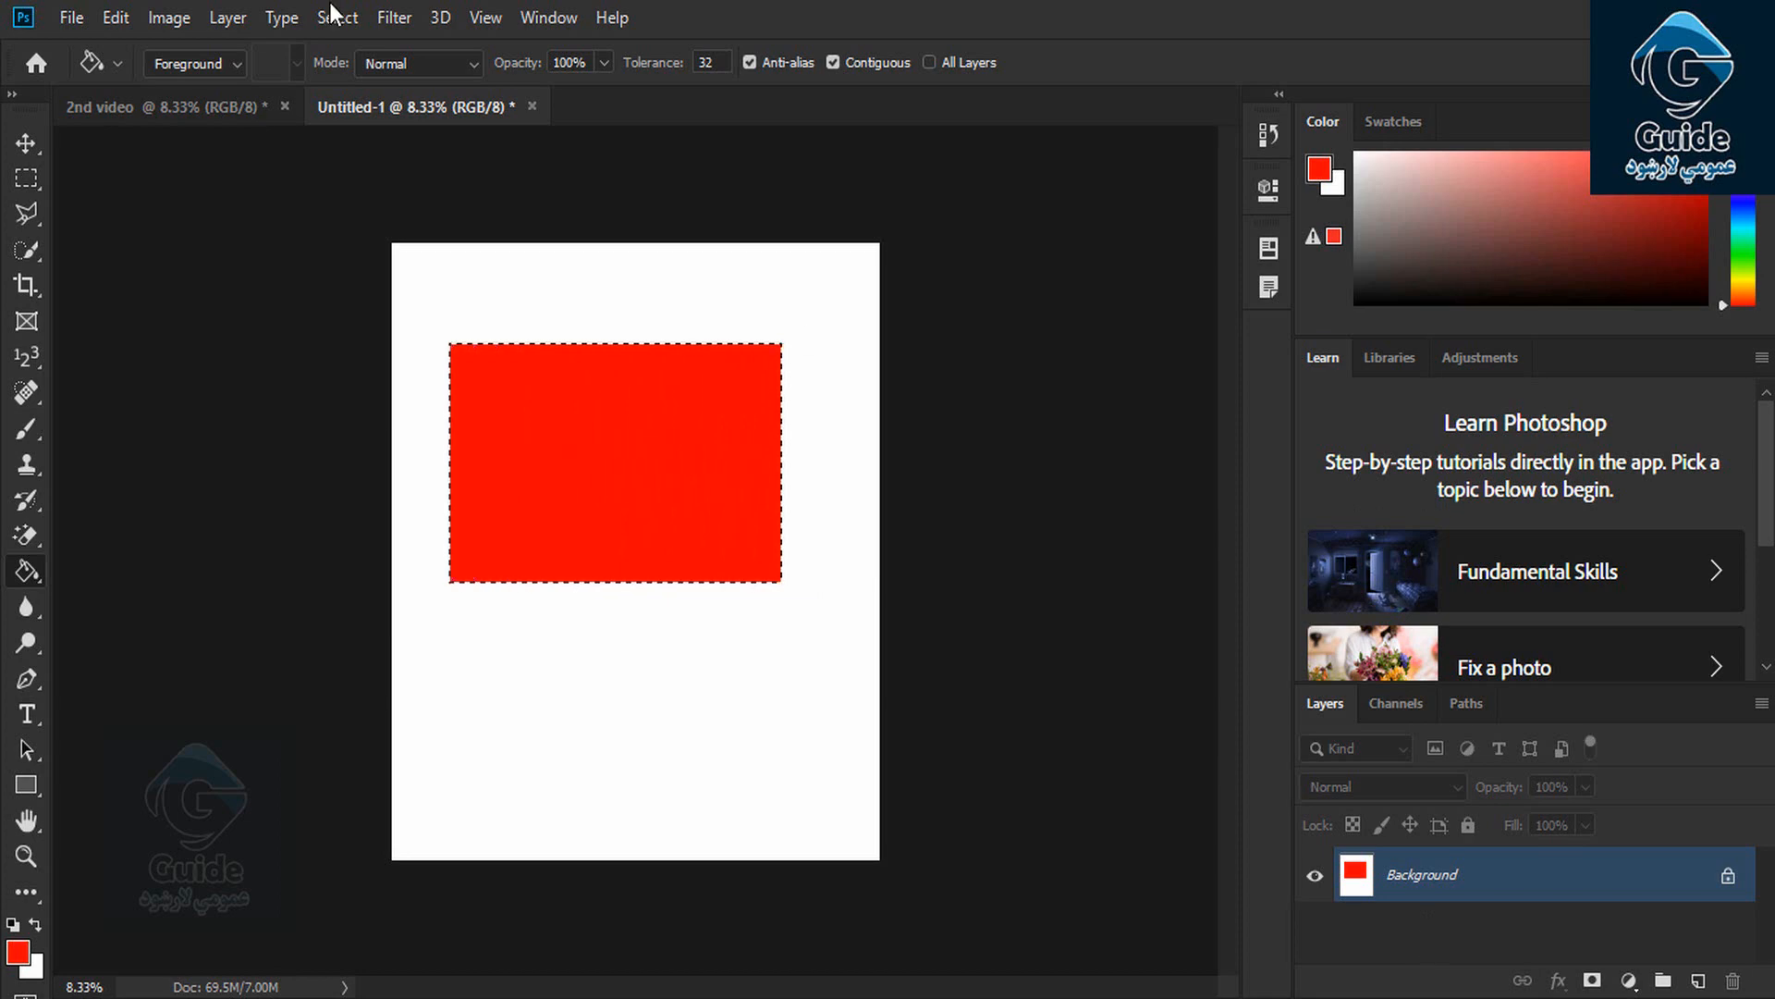
click(224, 16)
mouse_move(308, 46)
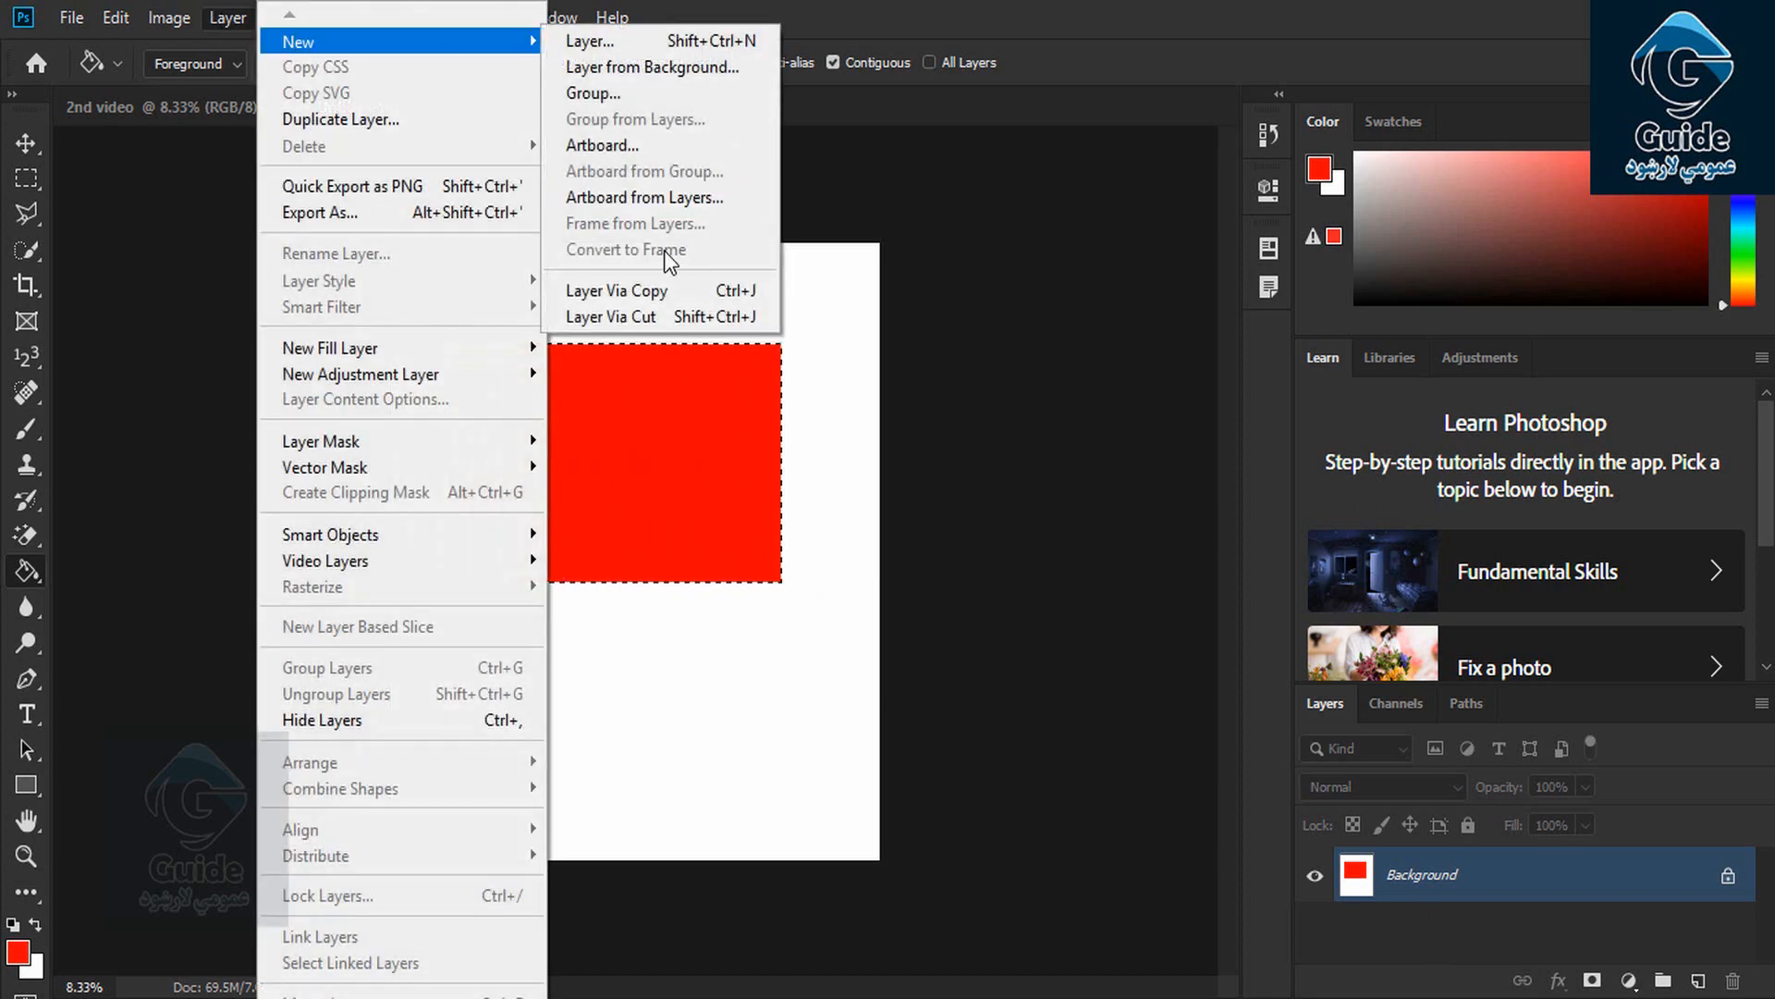
click(641, 297)
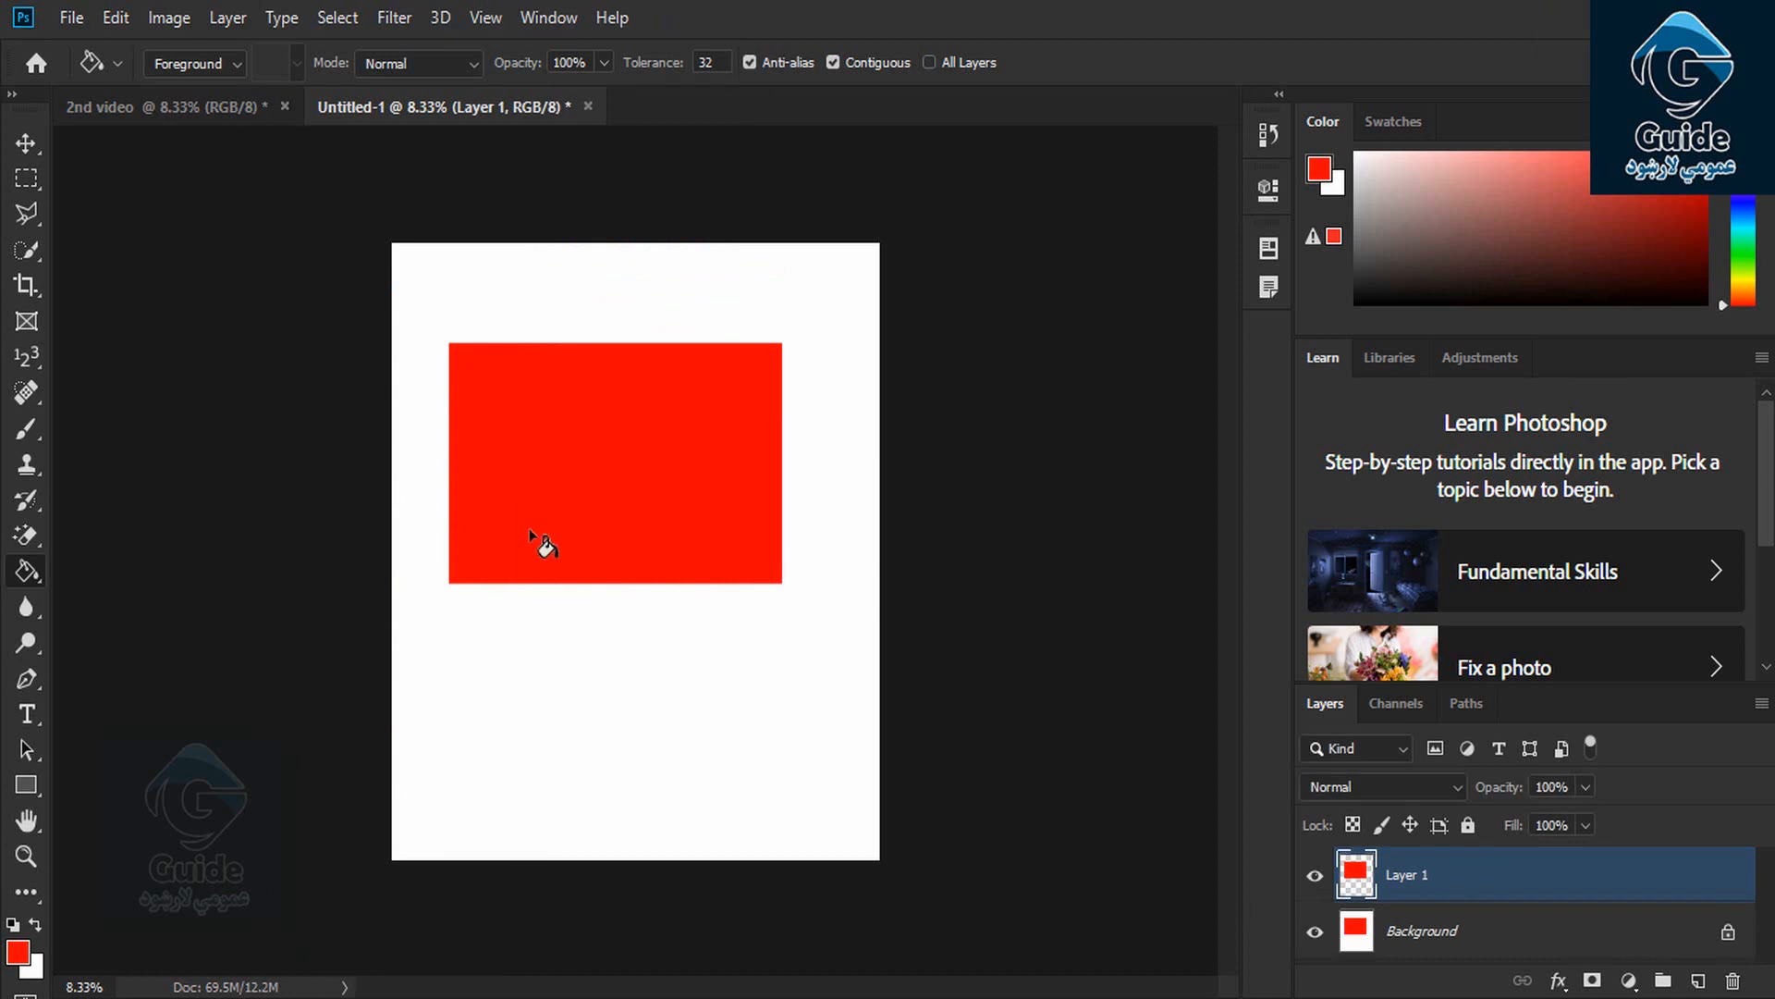
key(ctrl+z)
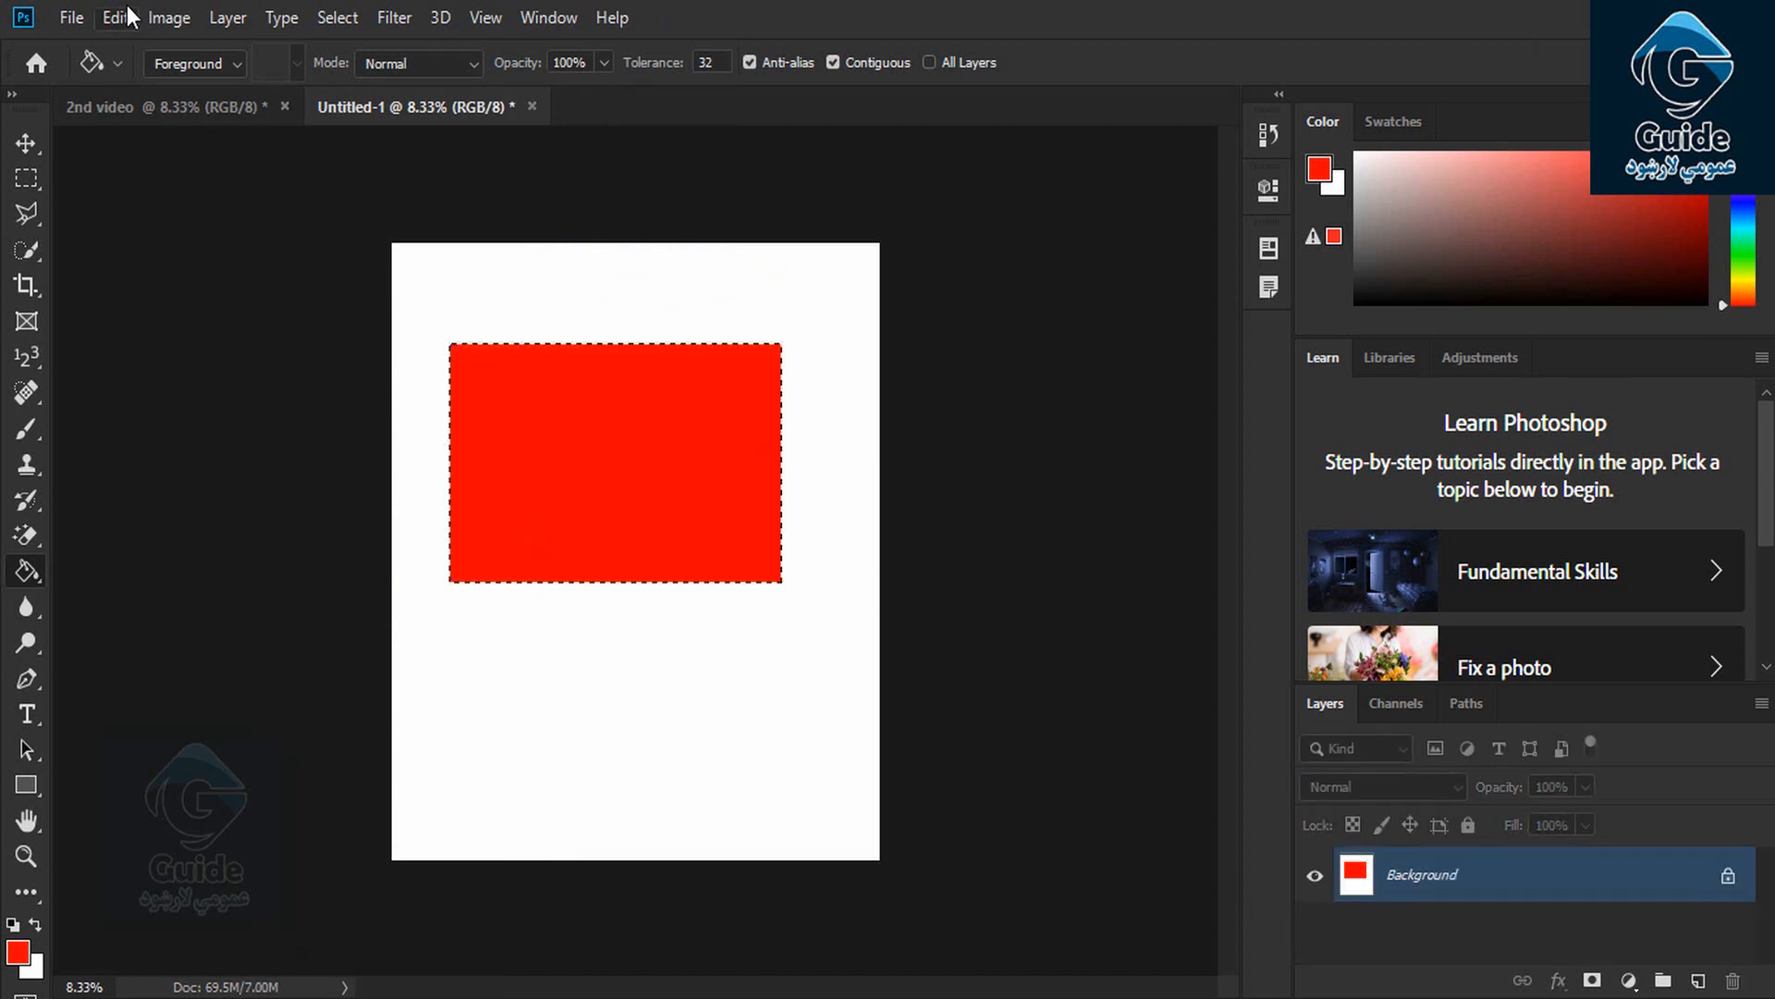
click(243, 26)
mouse_move(307, 42)
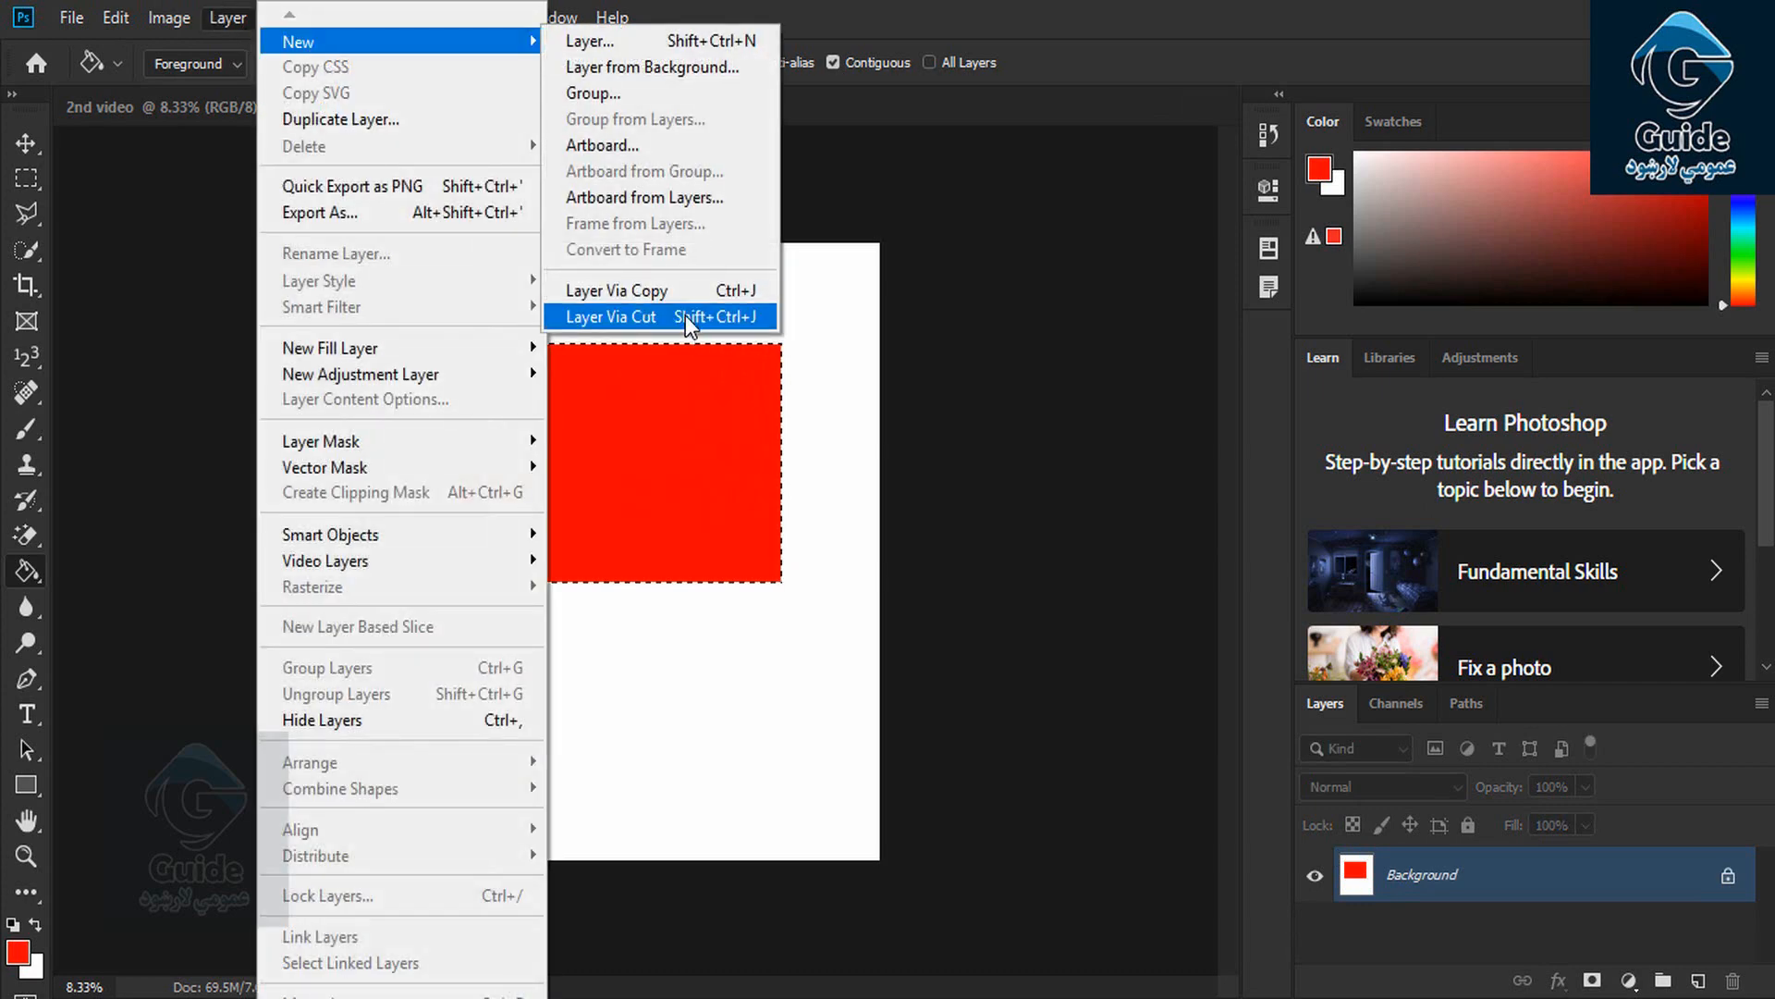
click(685, 316)
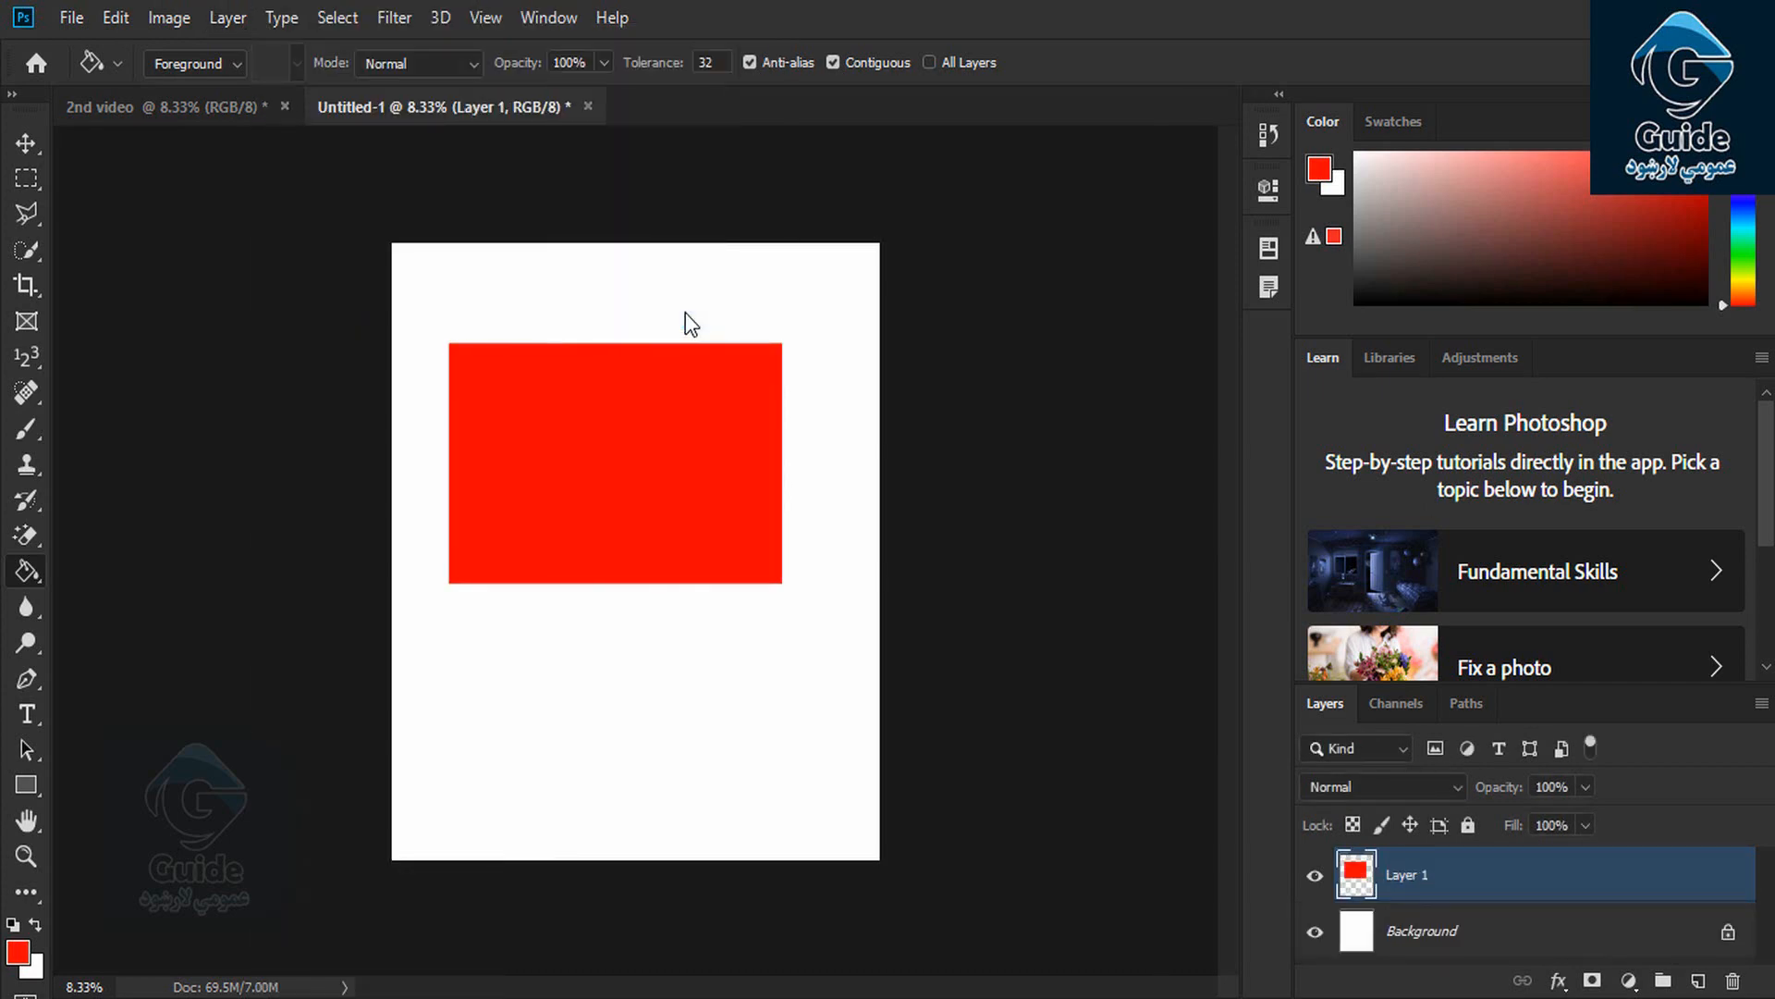
key(ctrl+z)
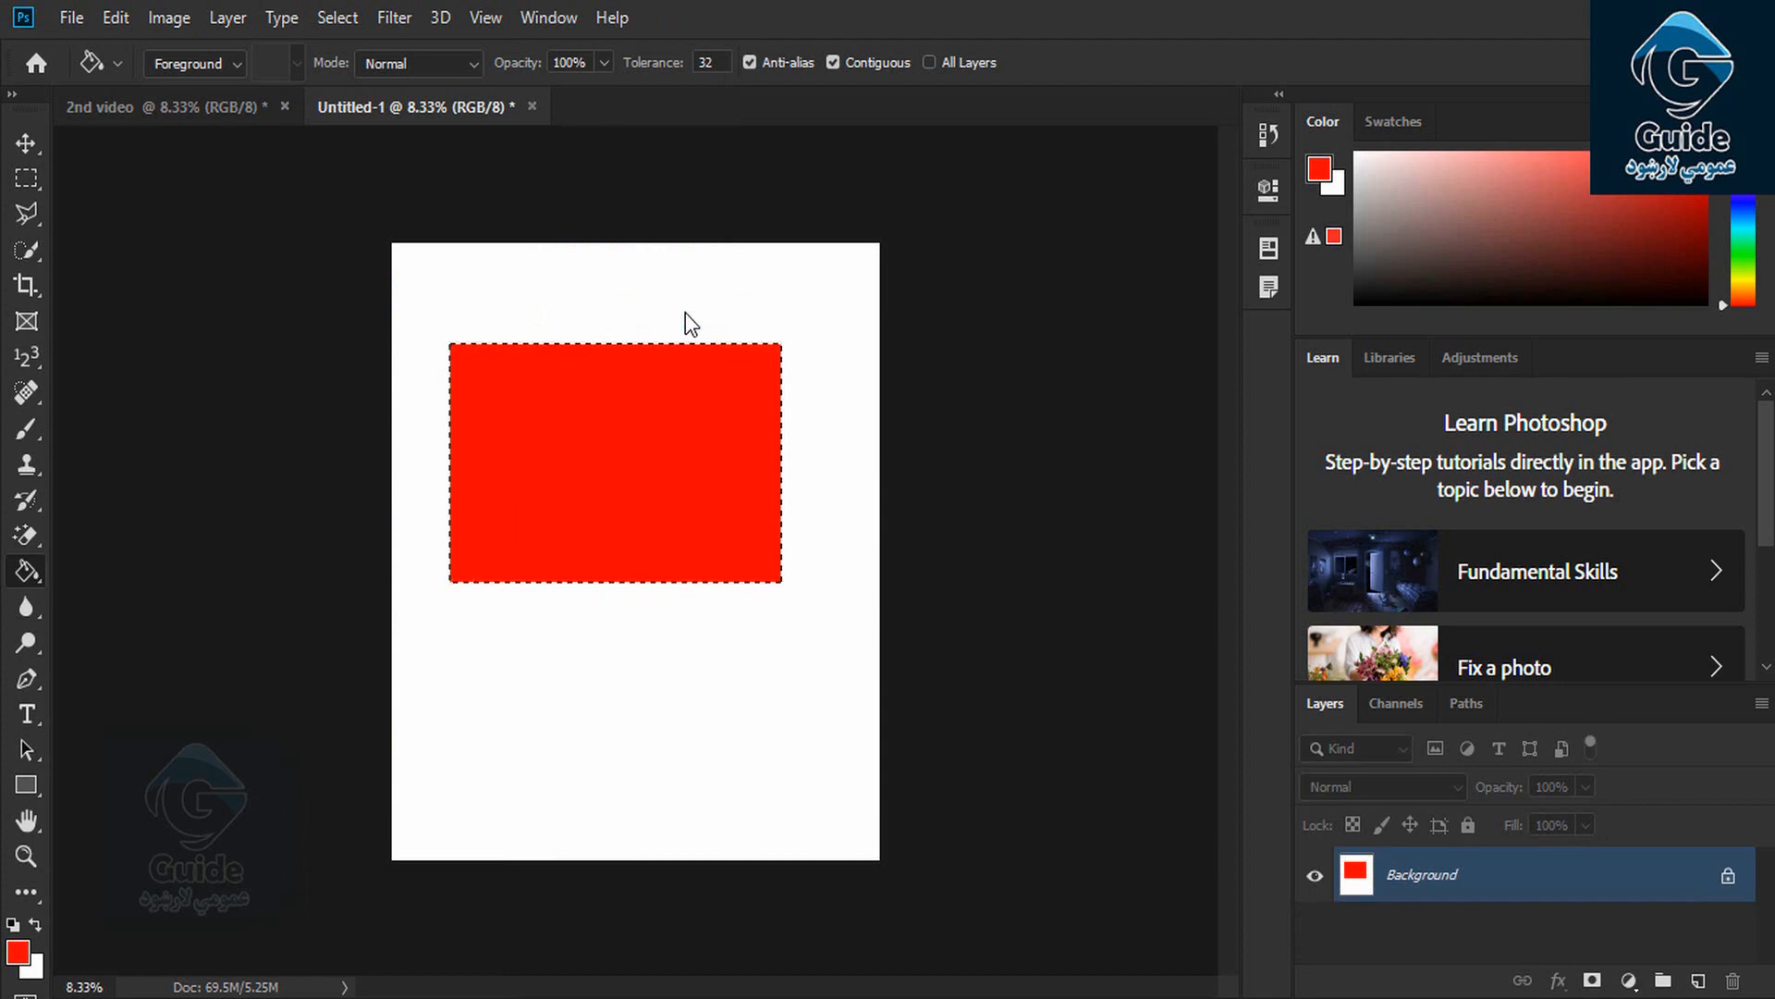
key(ctrl+d)
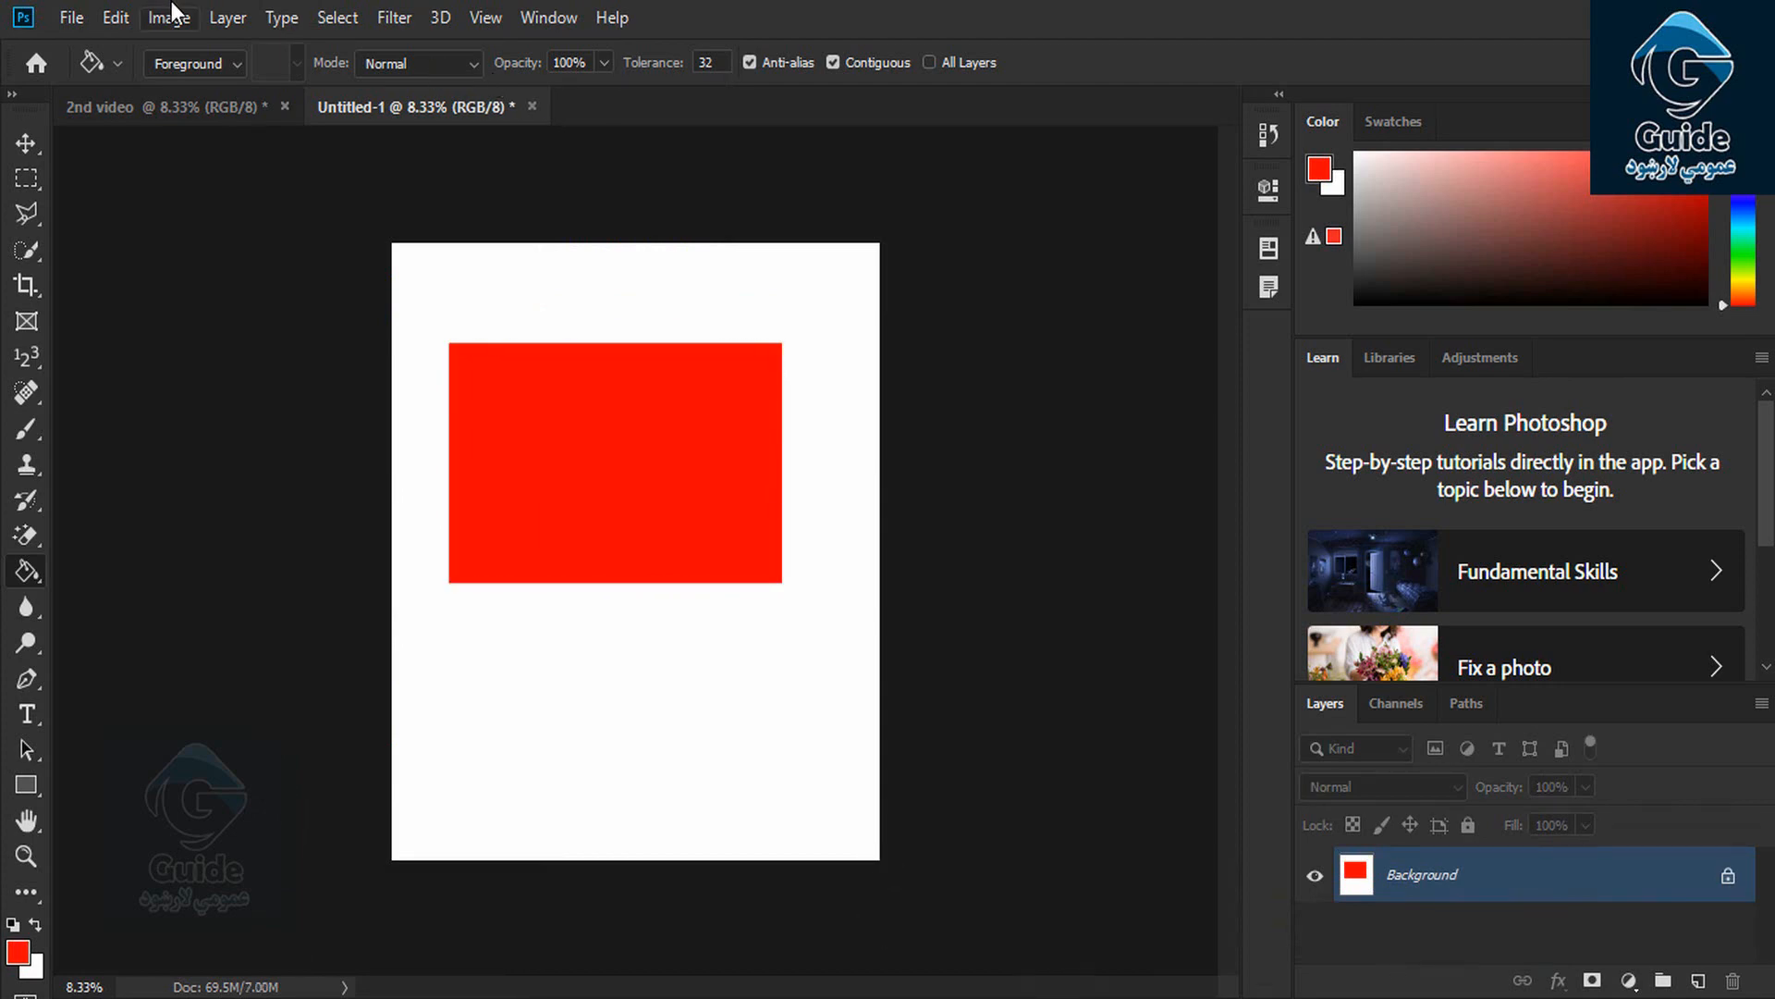
Open the Layer menu from the menu bar
click(246, 22)
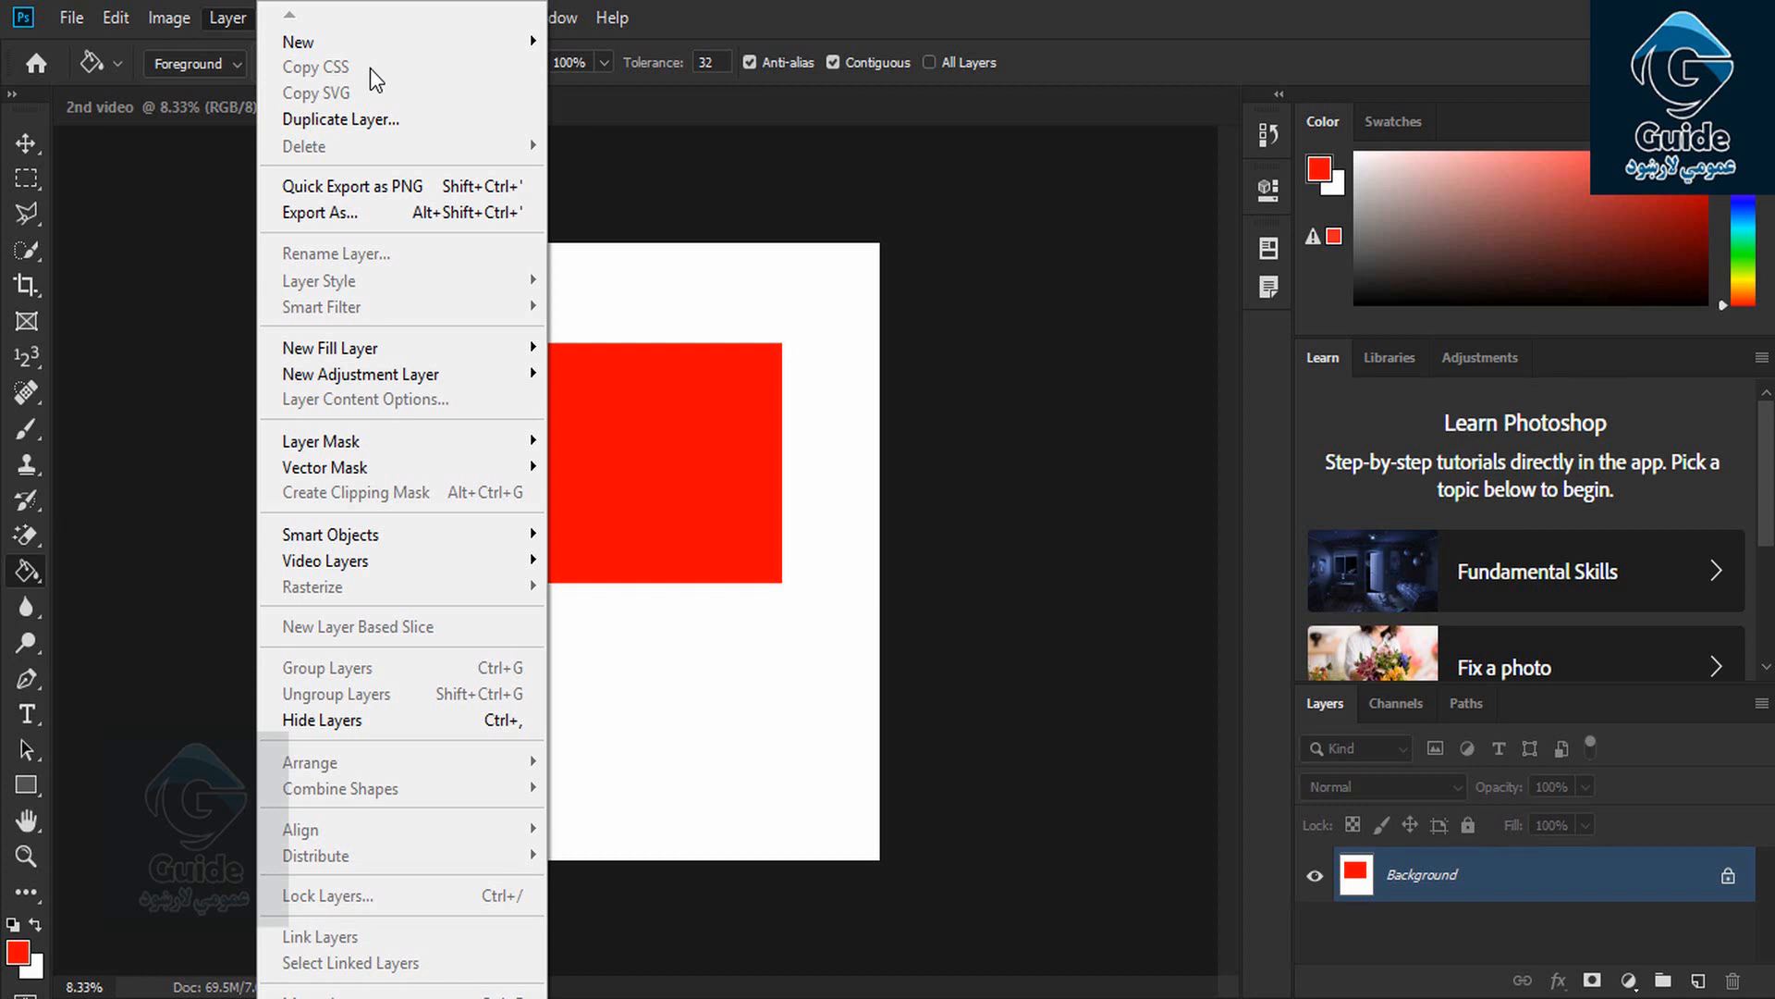
Close the menu, pick the Type tool and set the foreground colour to black 000000
click(593, 224)
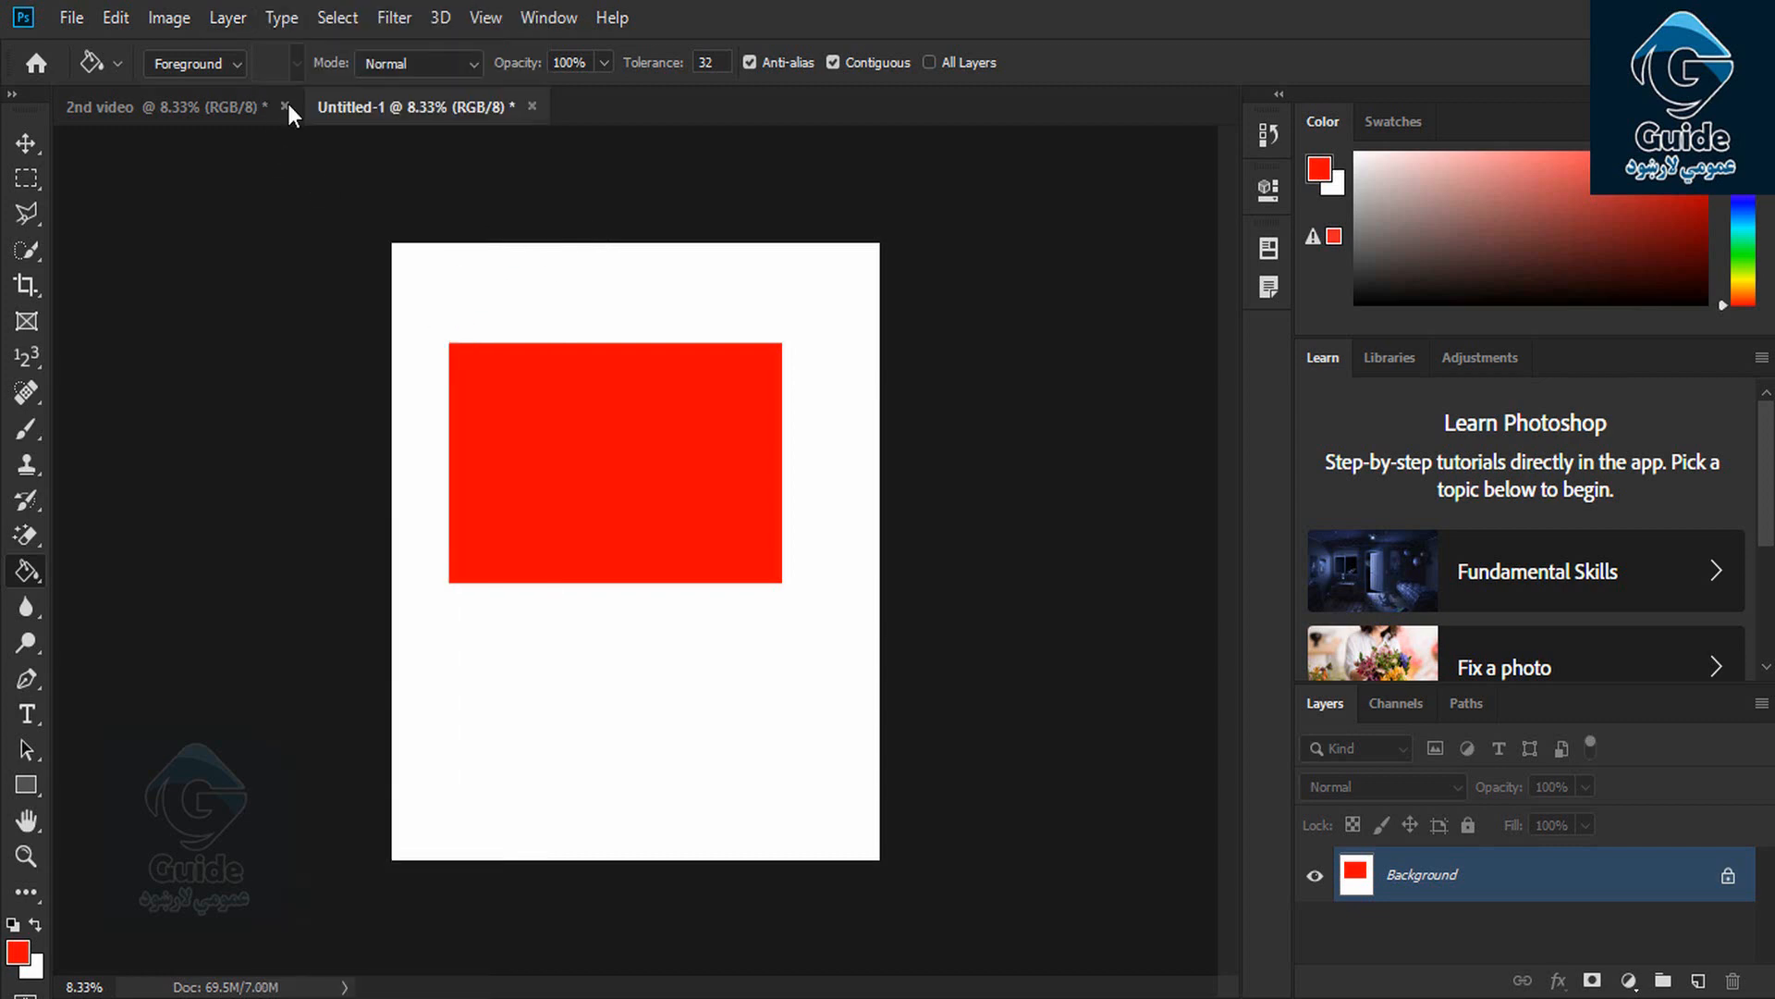
click(30, 144)
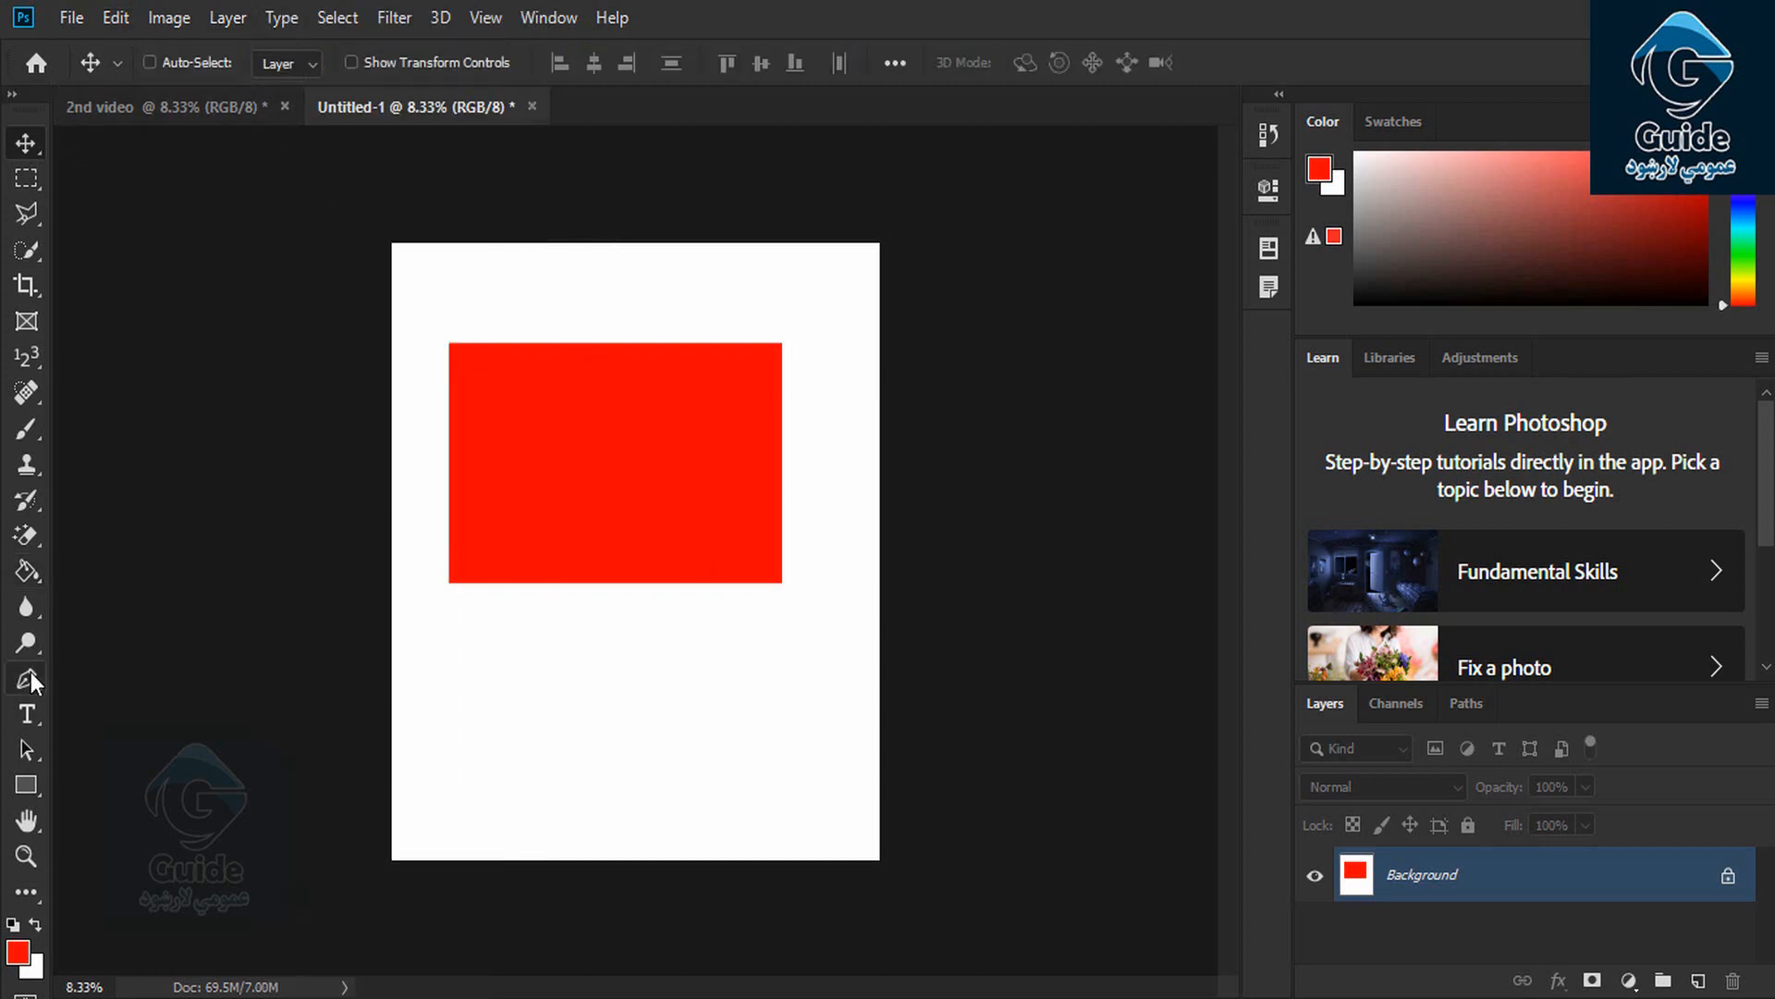
click(28, 712)
click(18, 952)
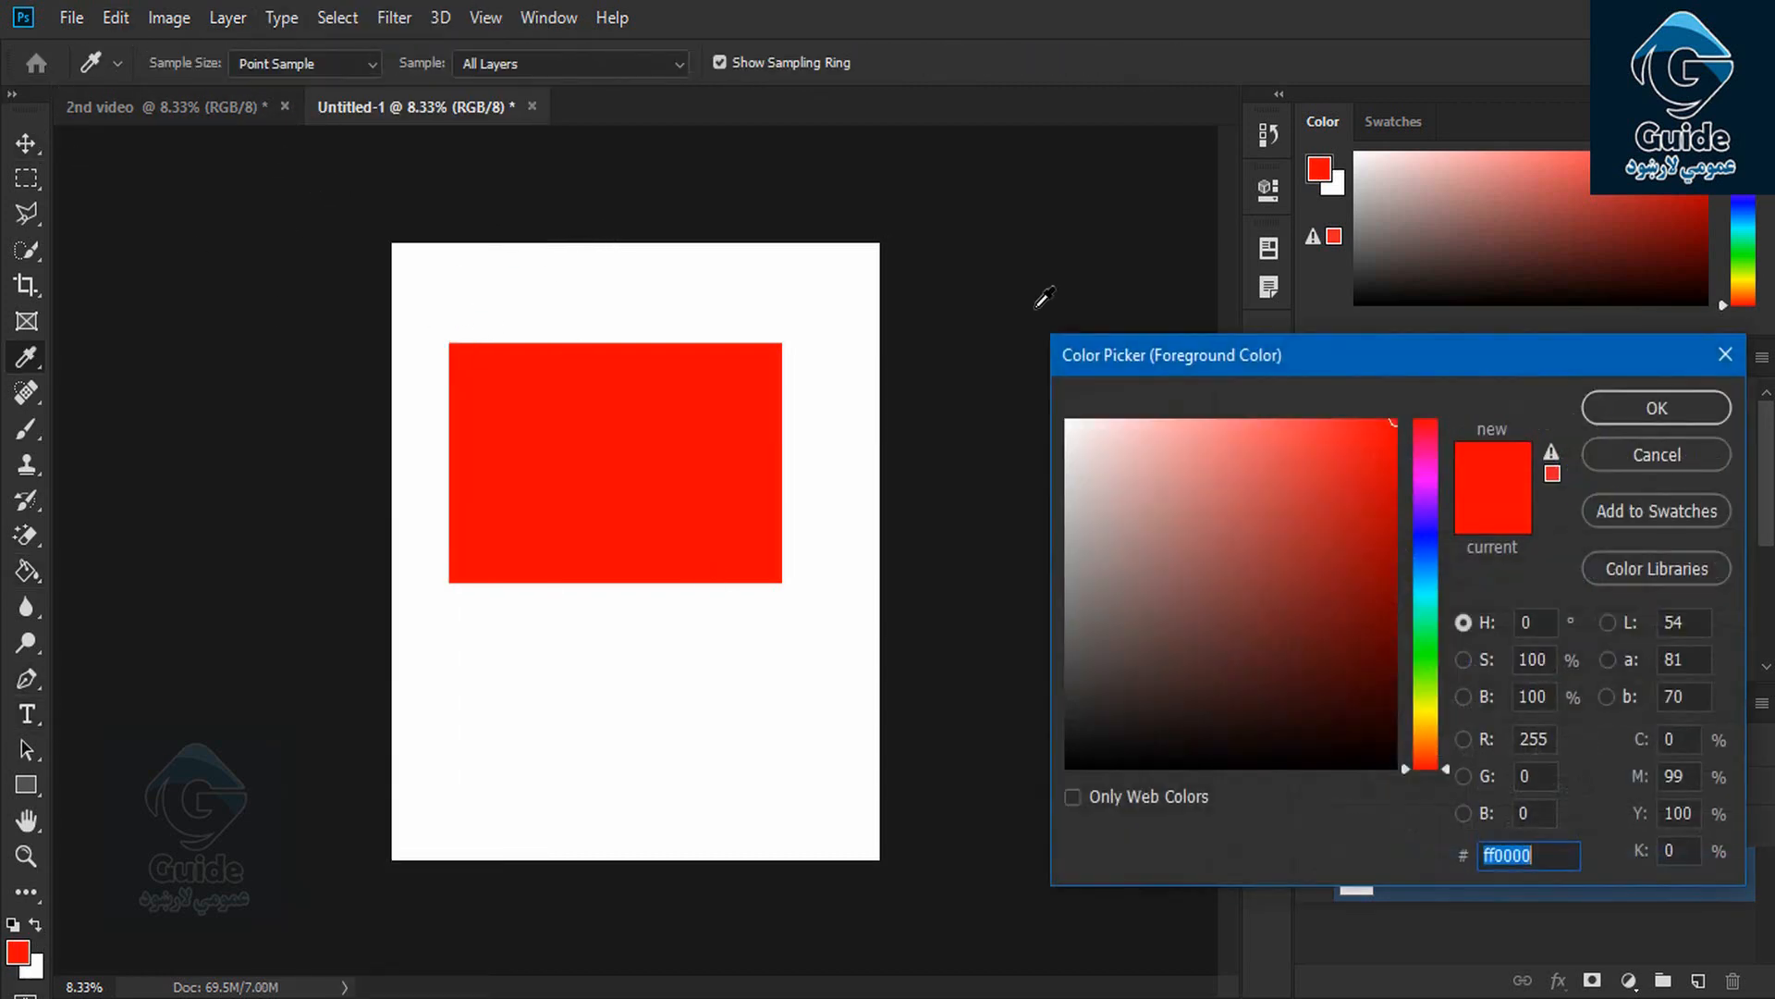
text(000000)
click(1613, 412)
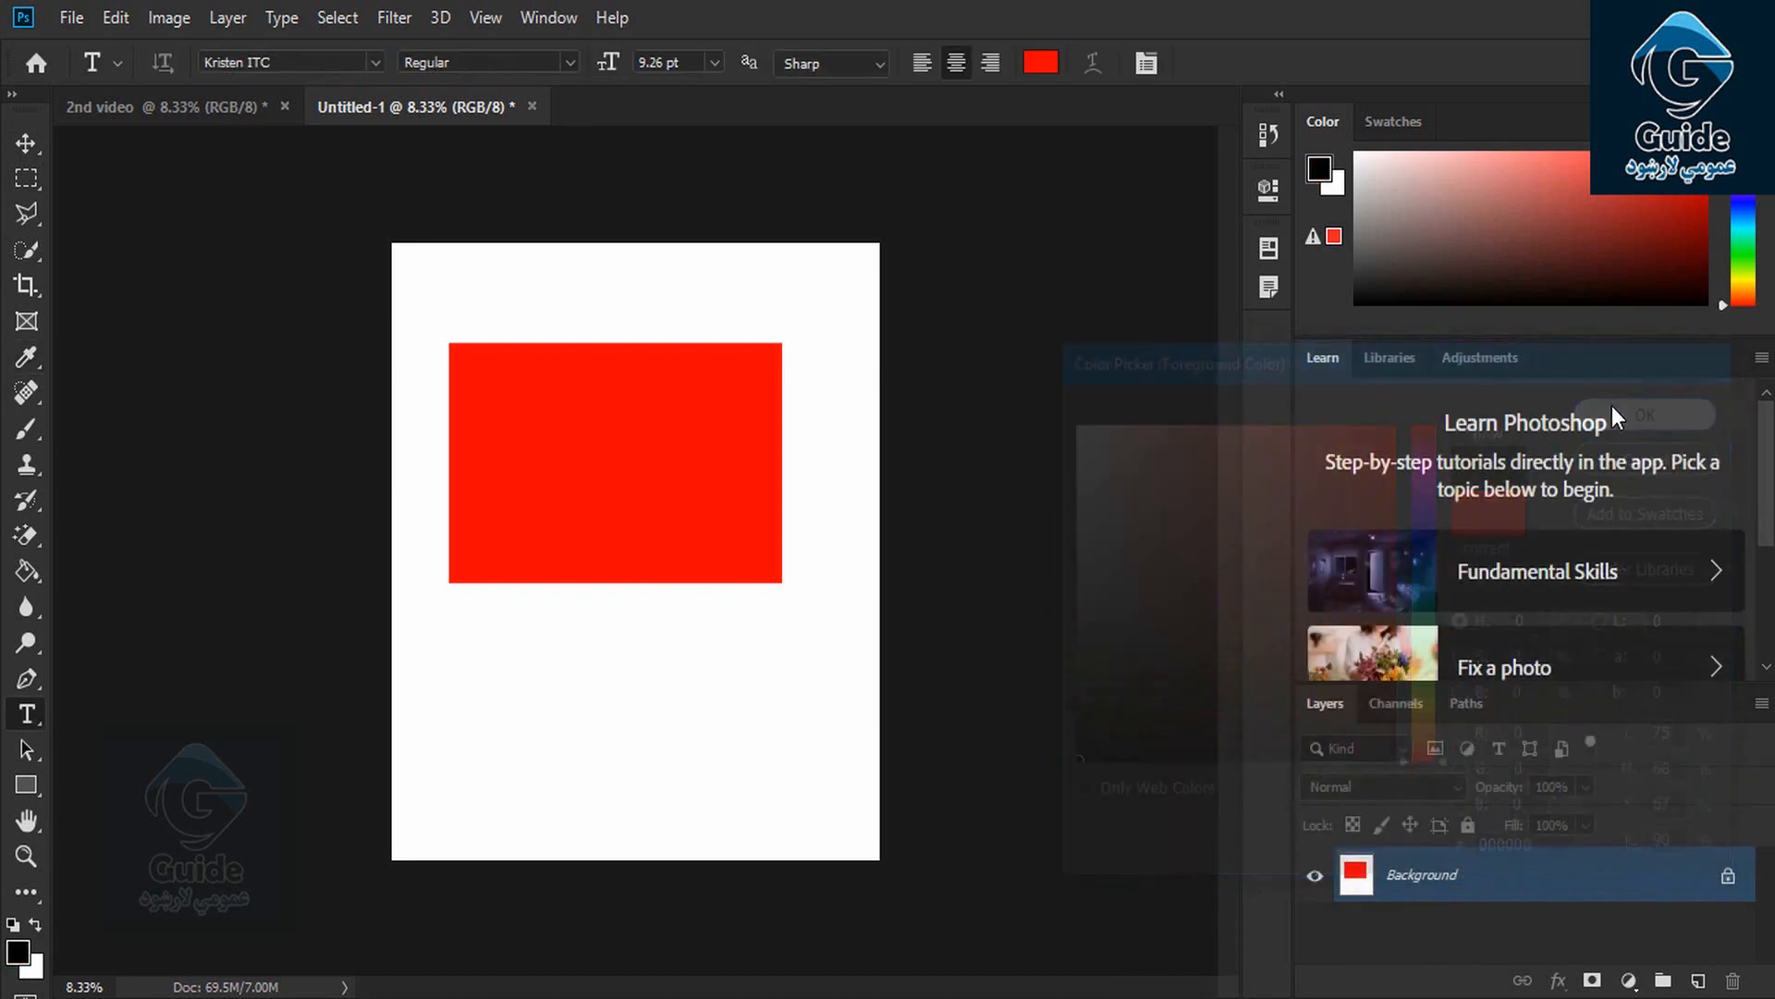
Type 'Afghan' at 95.26 pt below the red rectangle and commit the text
click(544, 702)
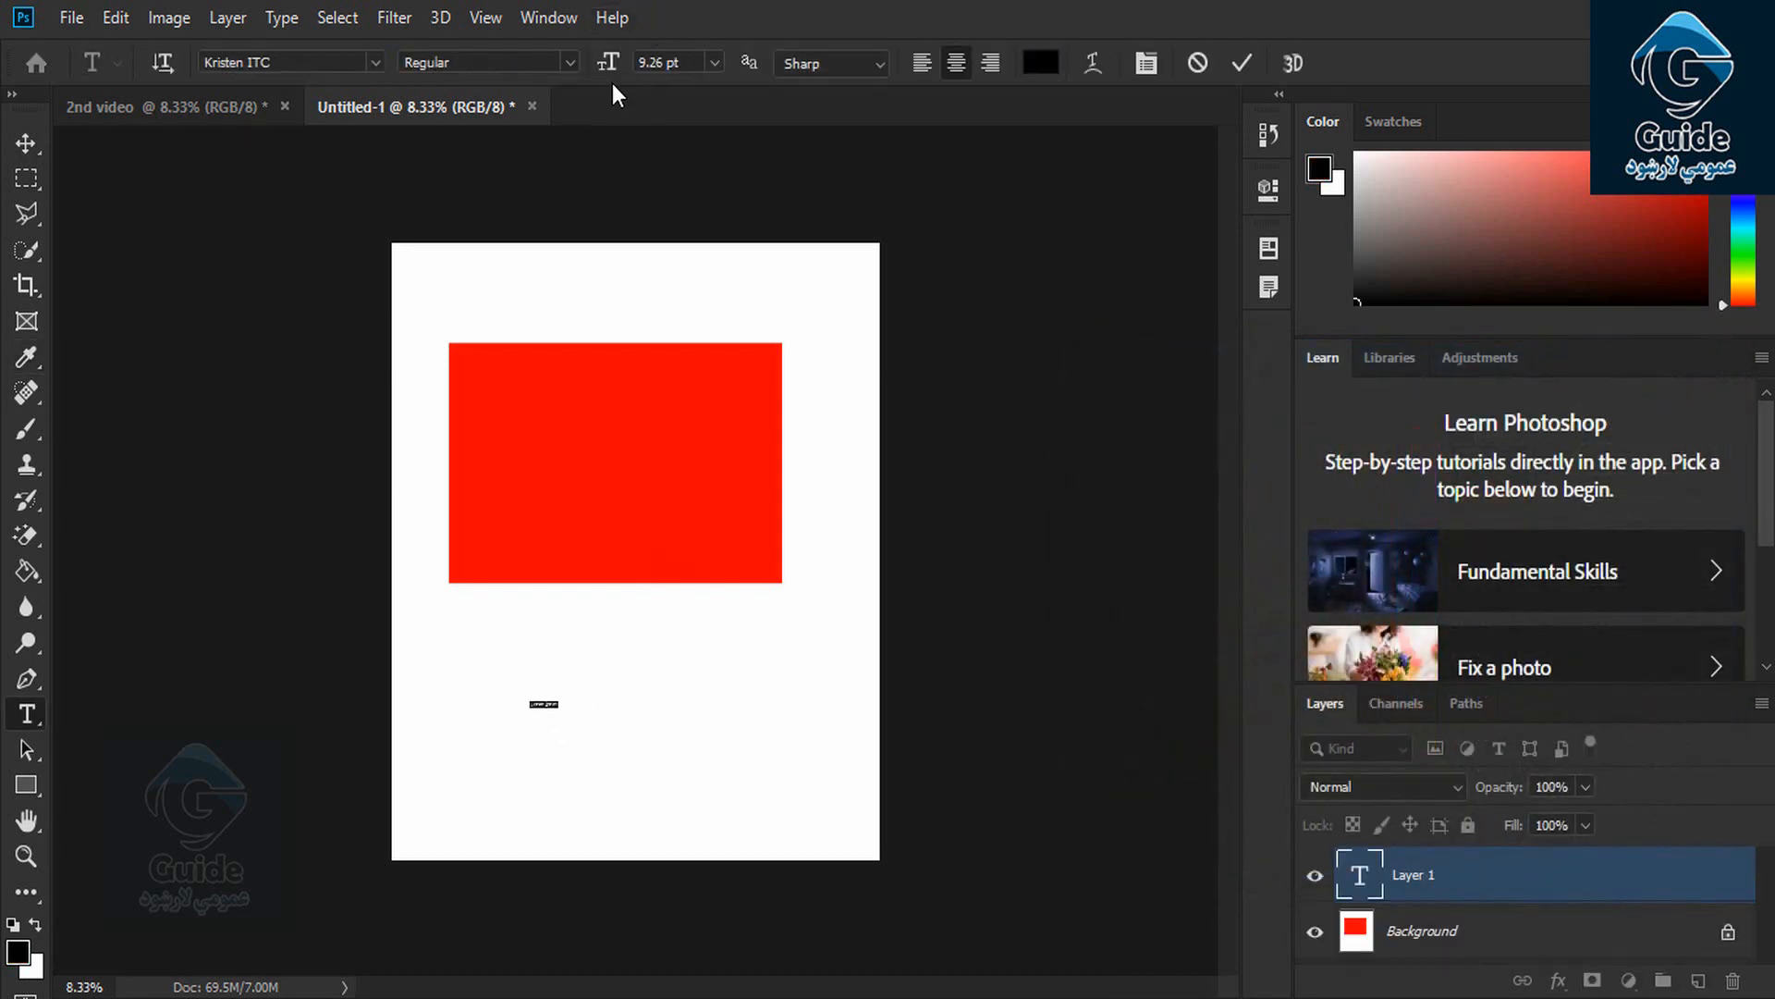
drag(610, 64, 712, 72)
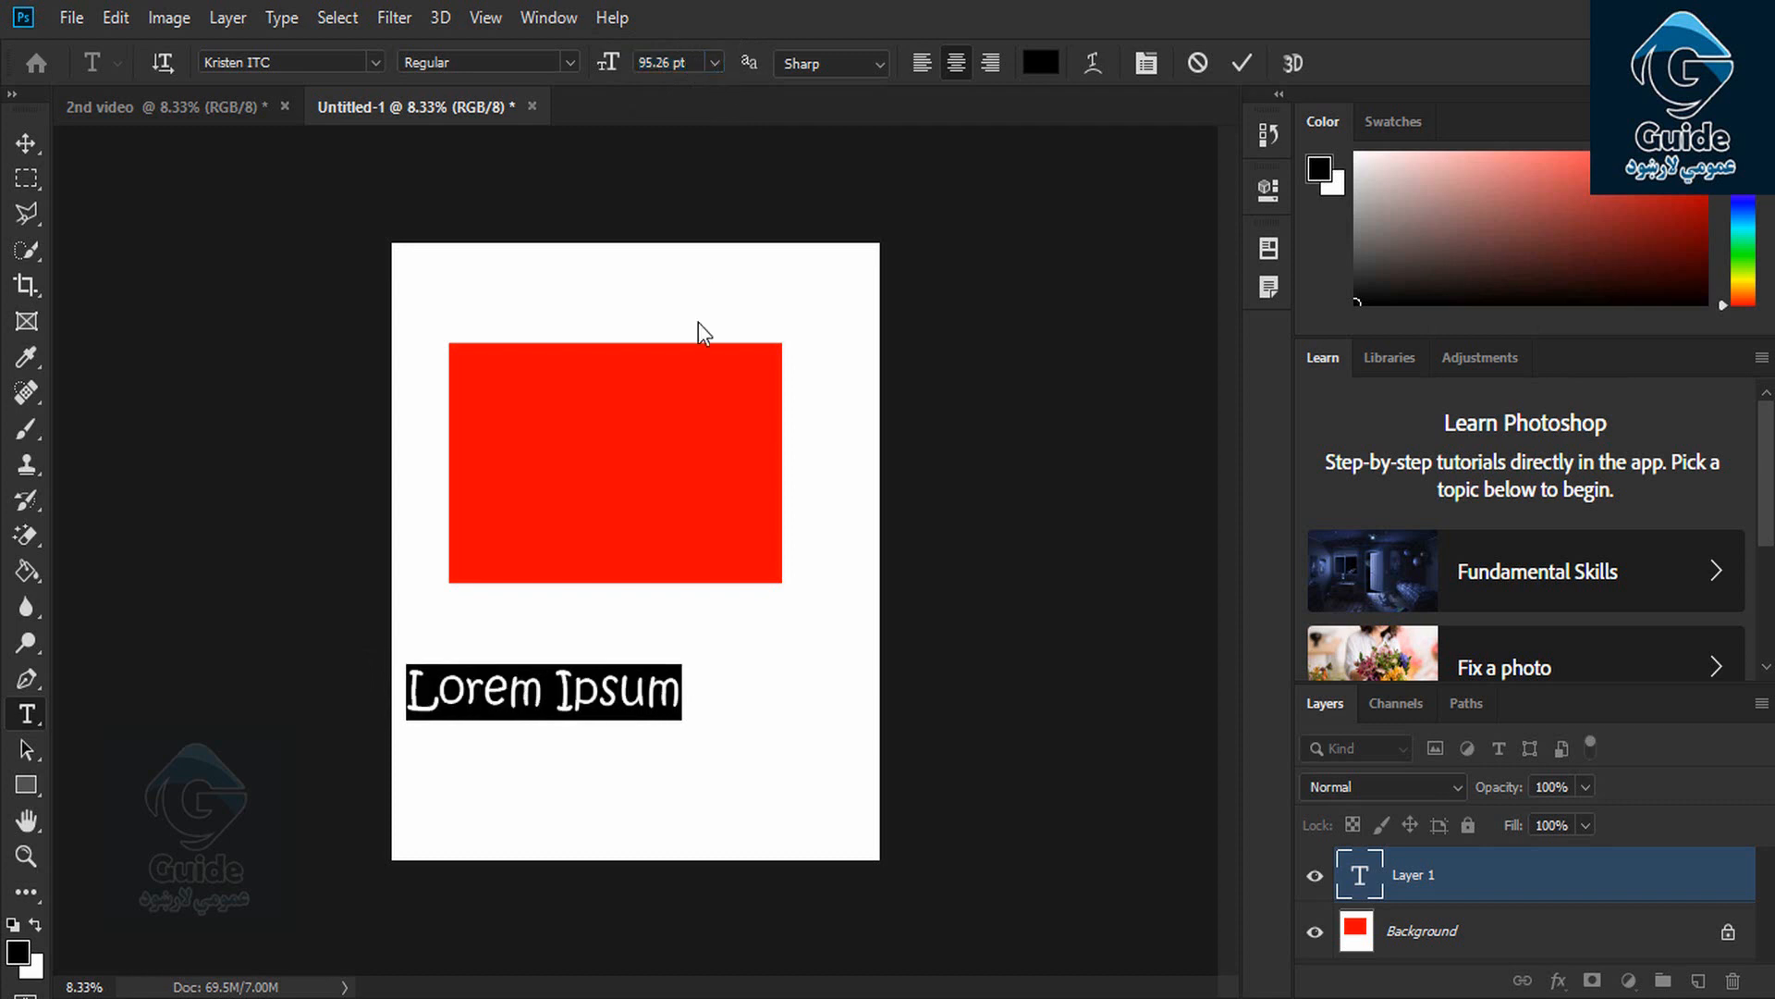
text(Afghan)
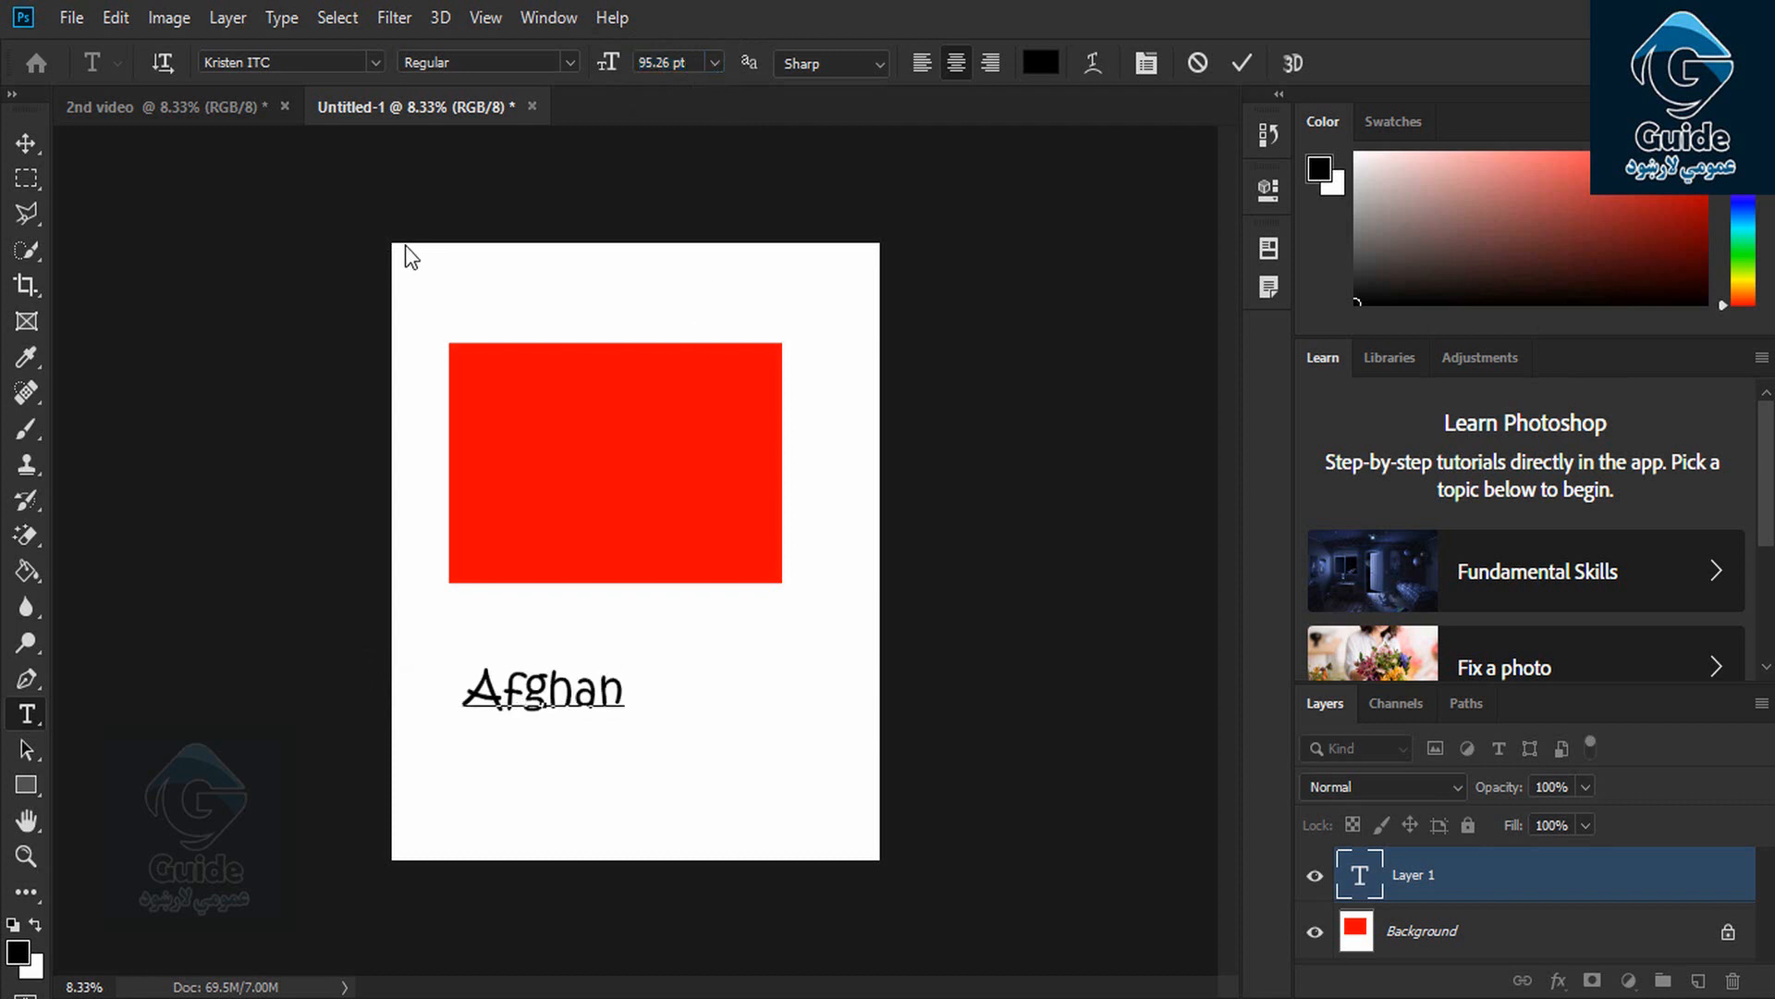
click(25, 143)
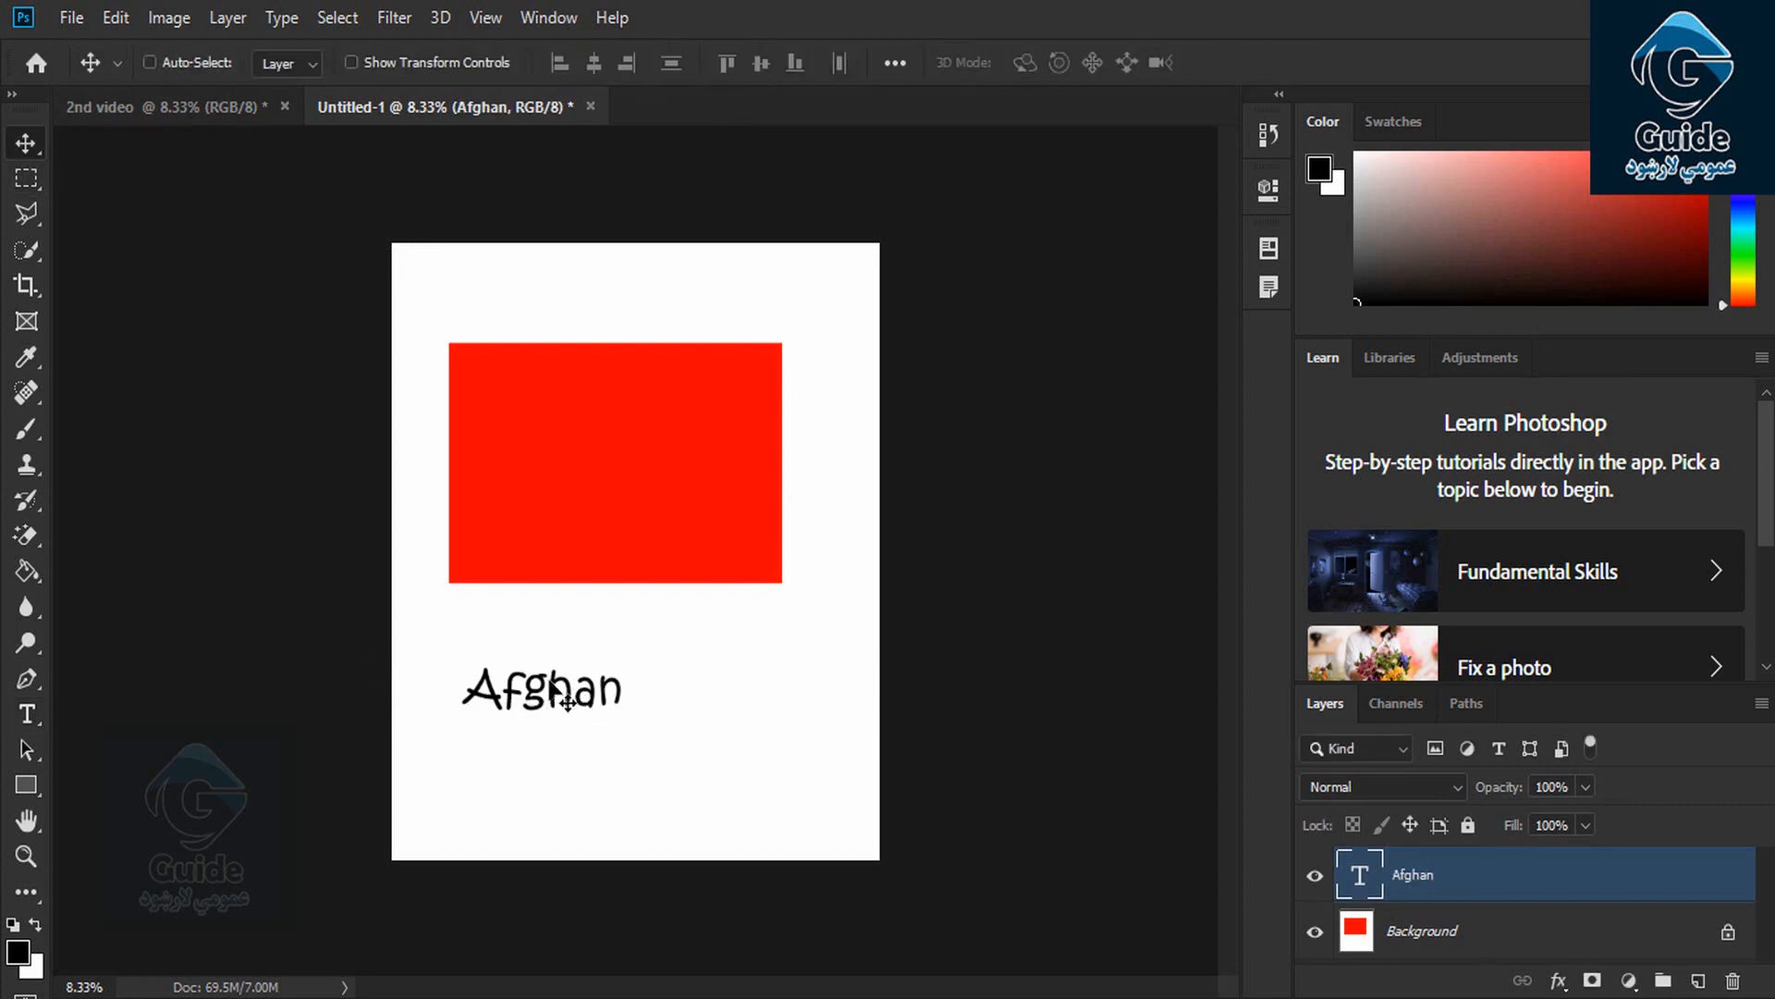
Move the Afghan text so it sits centred just below the red rectangle, checking the placement at different zoom levels
drag(567, 700, 646, 640)
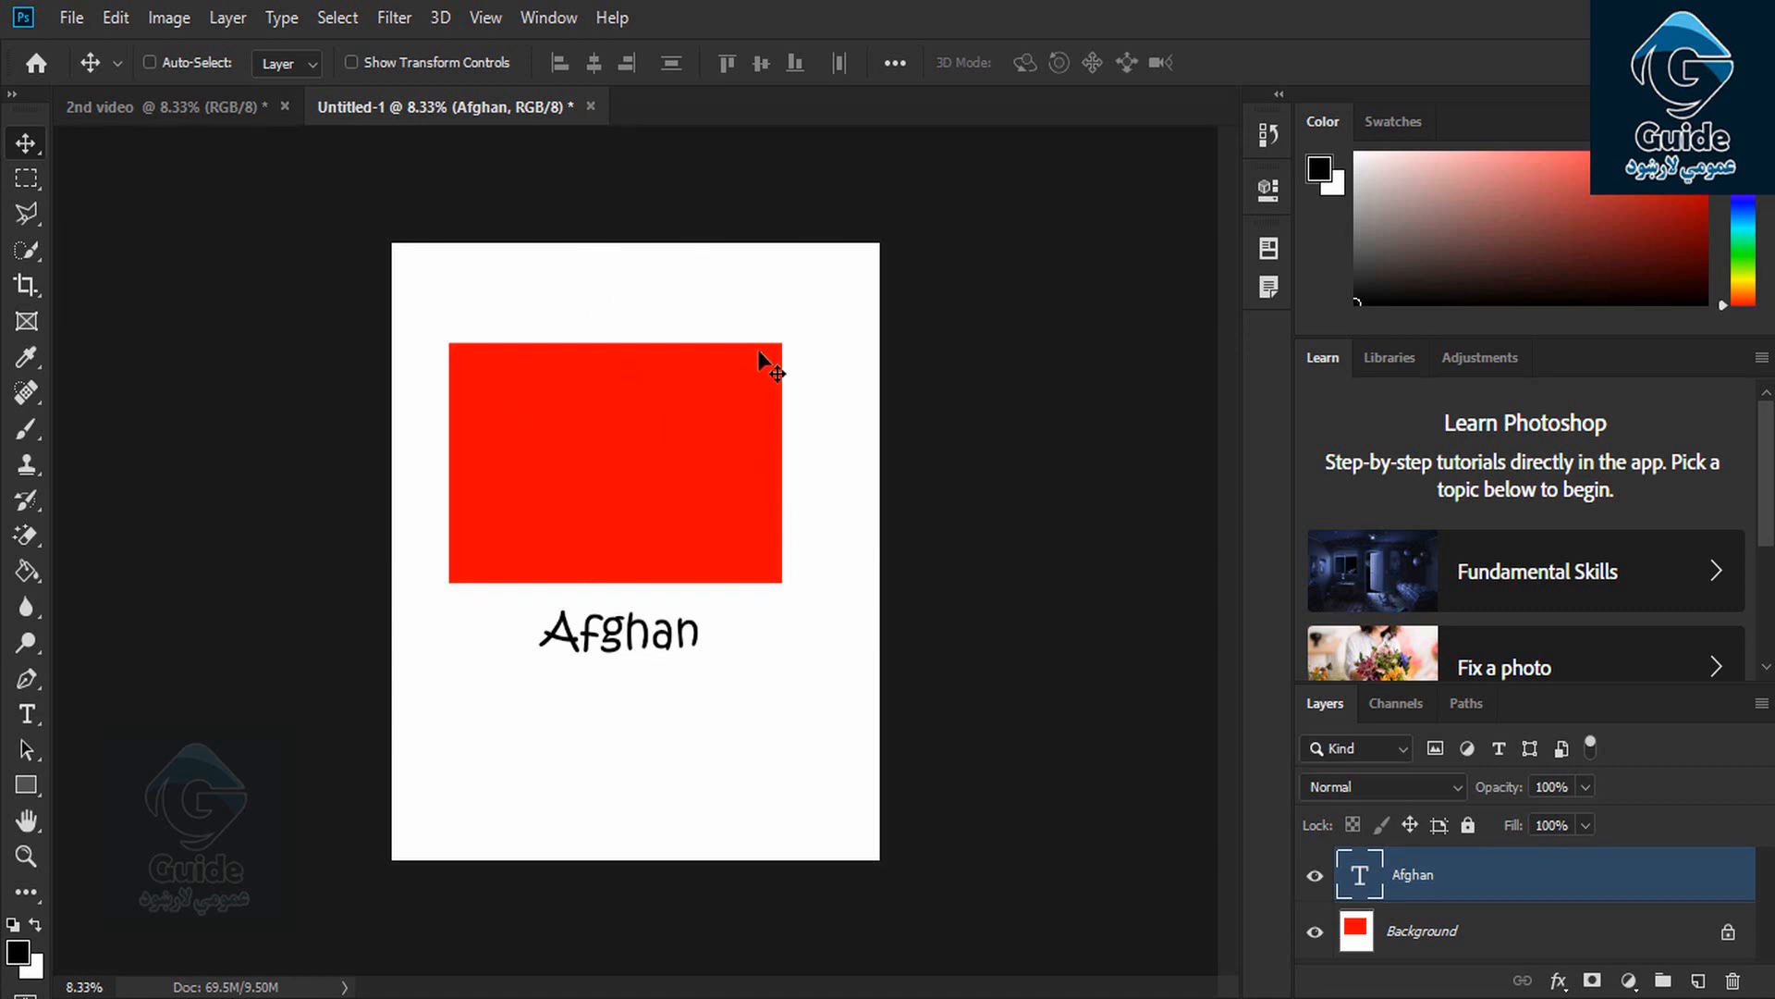
key(ctrl+plus)
key(ctrl+plus)
key(ctrl+plus)
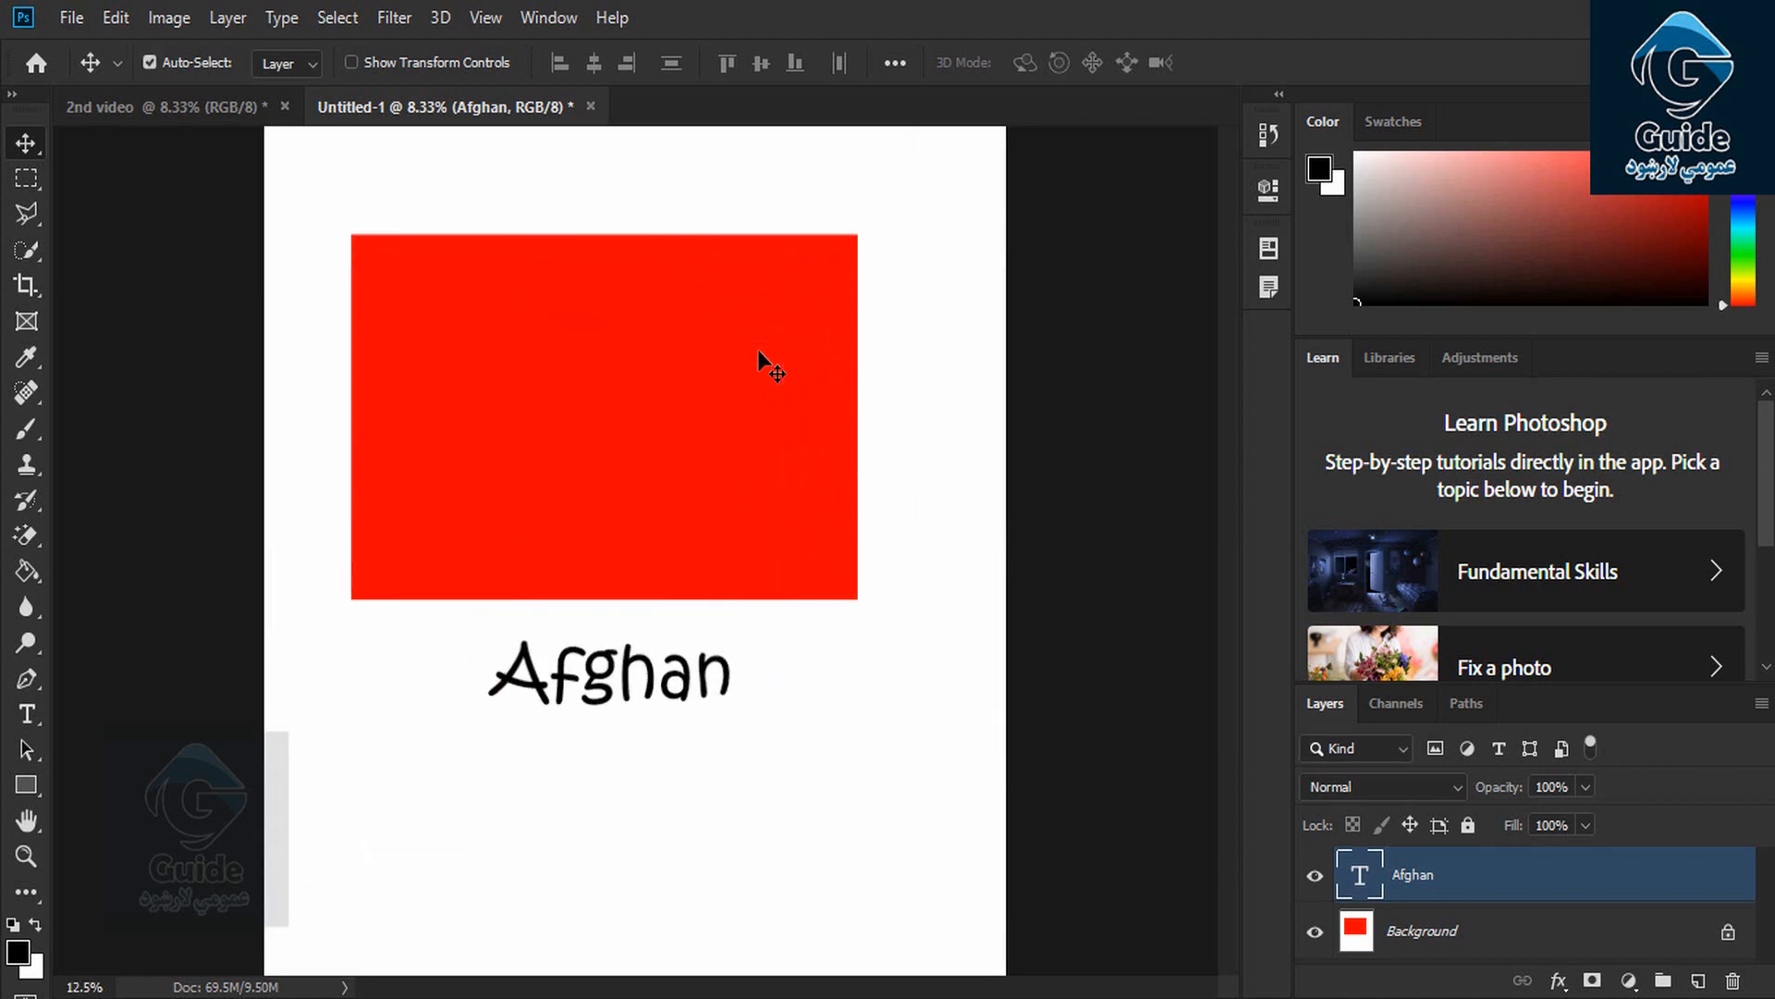
key(ctrl+minus)
key(ctrl+minus)
key(ctrl+minus)
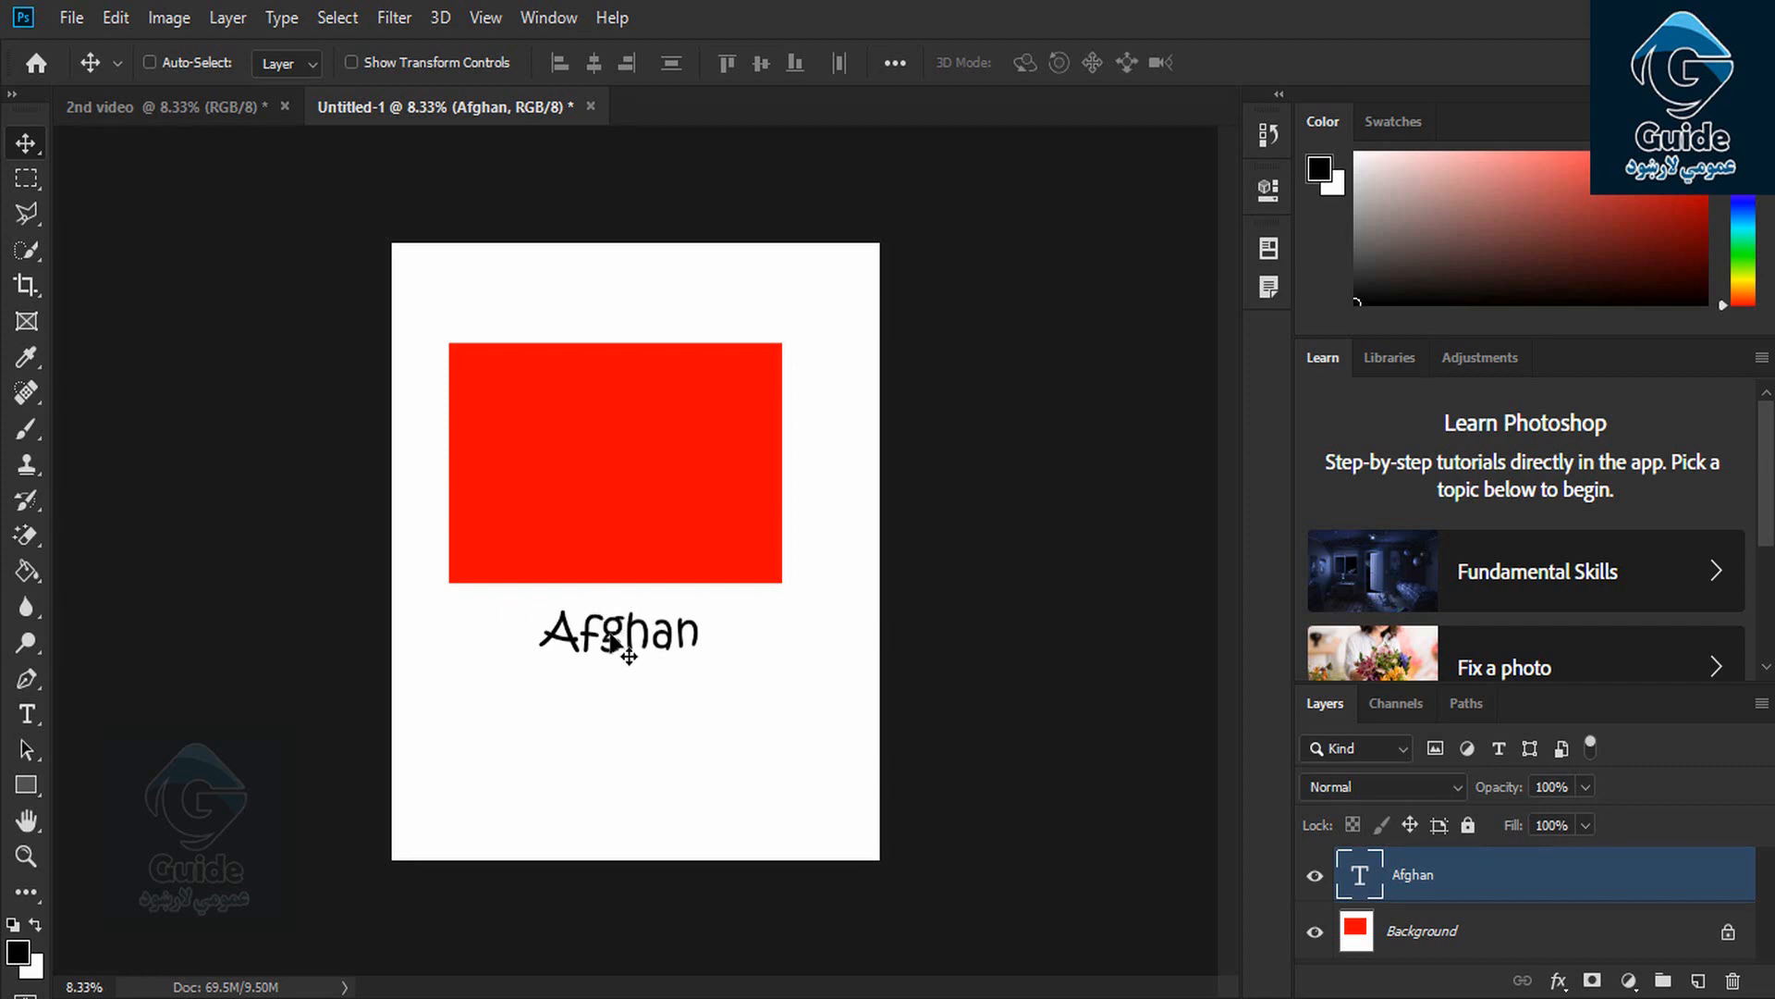
Nudge the Afghan caption slightly left and down, copy its layer as CSS, and open Windows search
drag(622, 647, 608, 668)
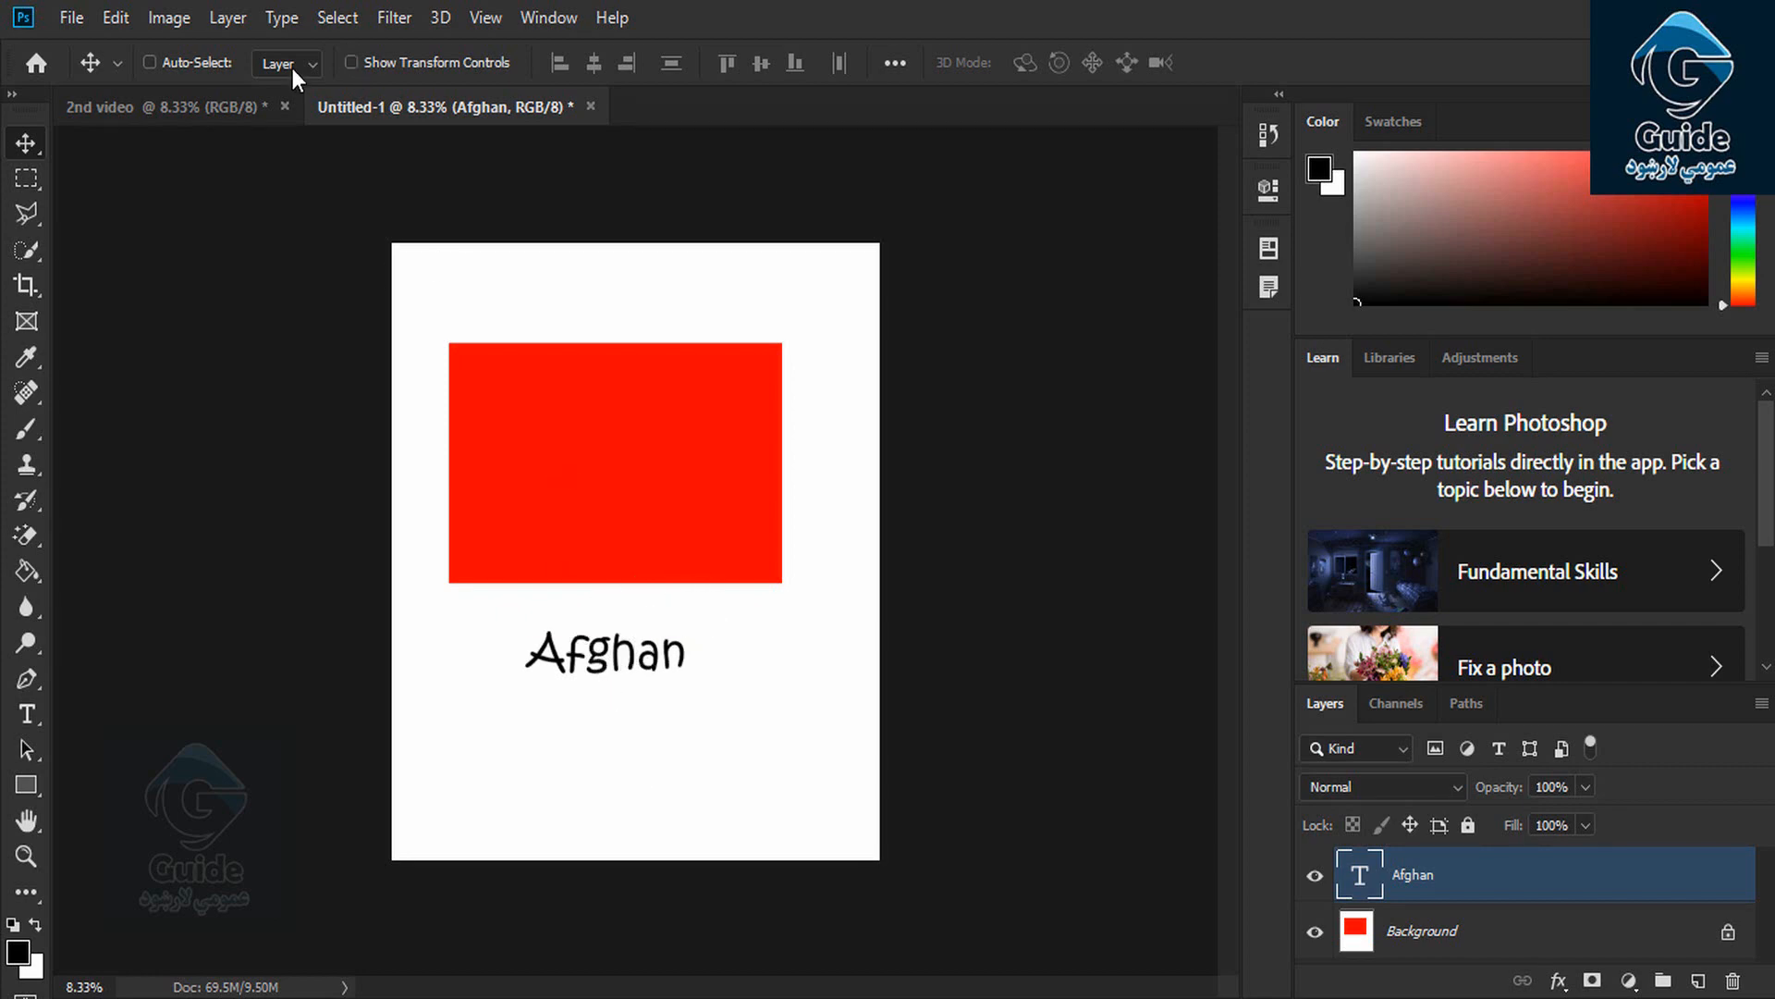
click(232, 18)
click(342, 67)
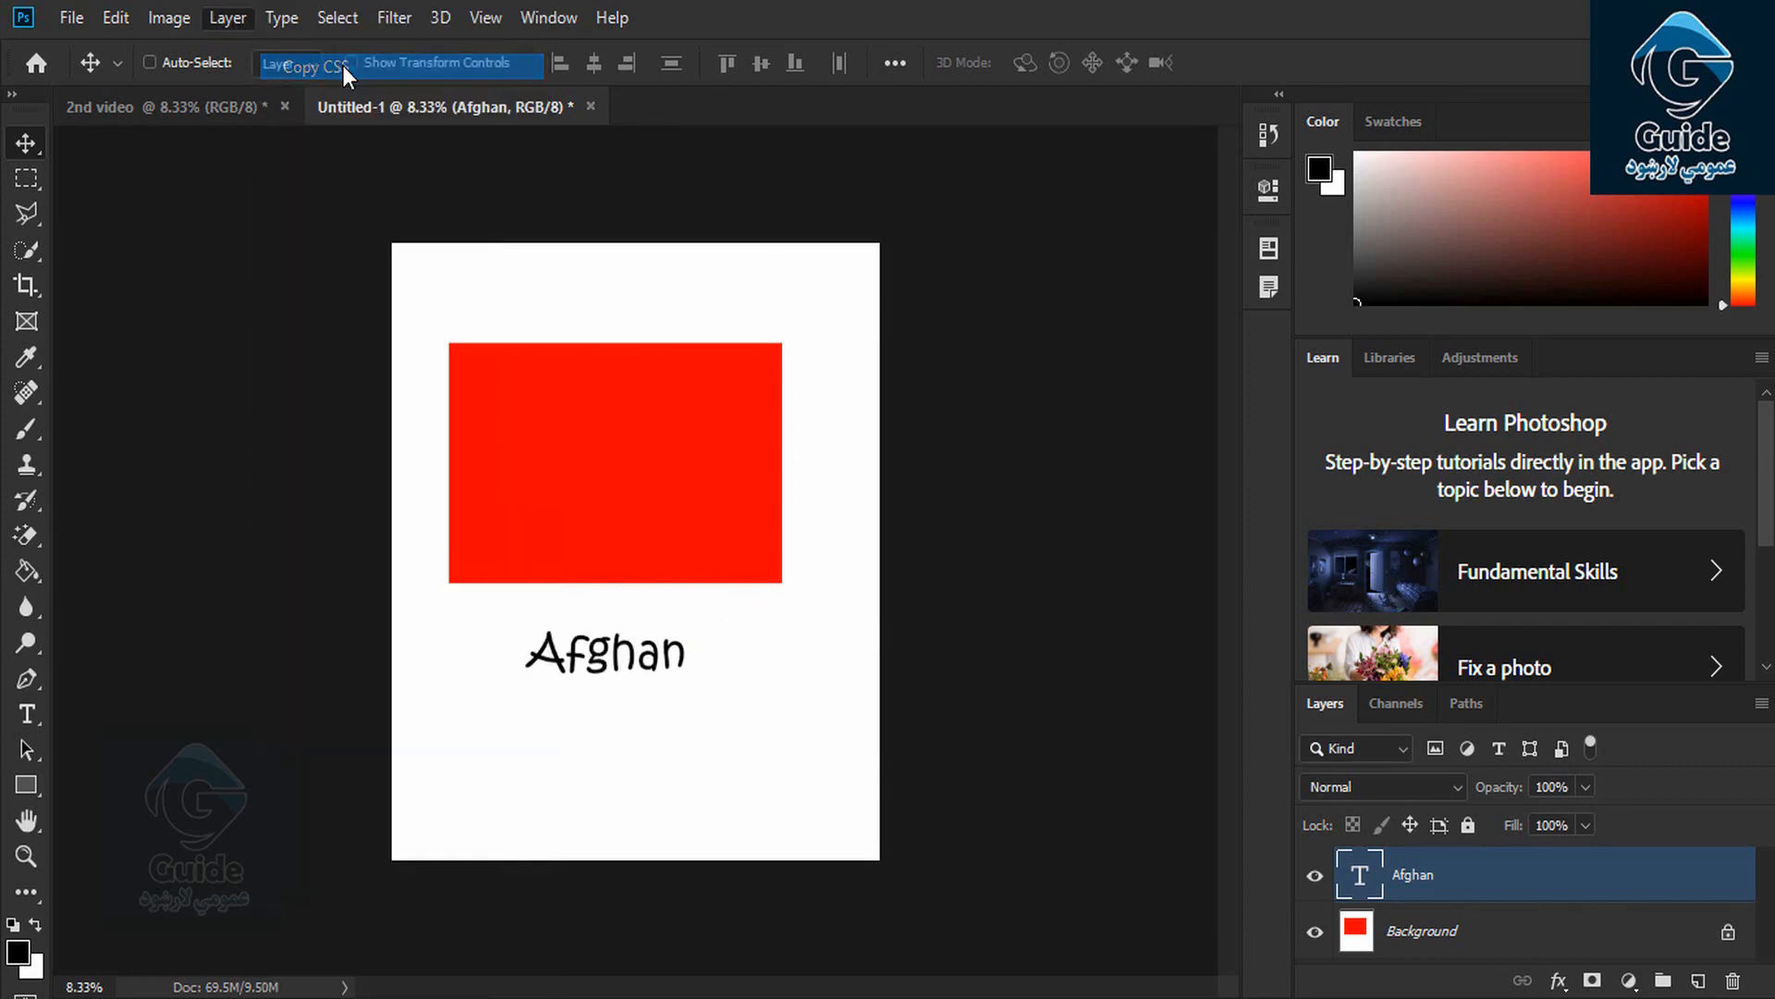
click(227, 16)
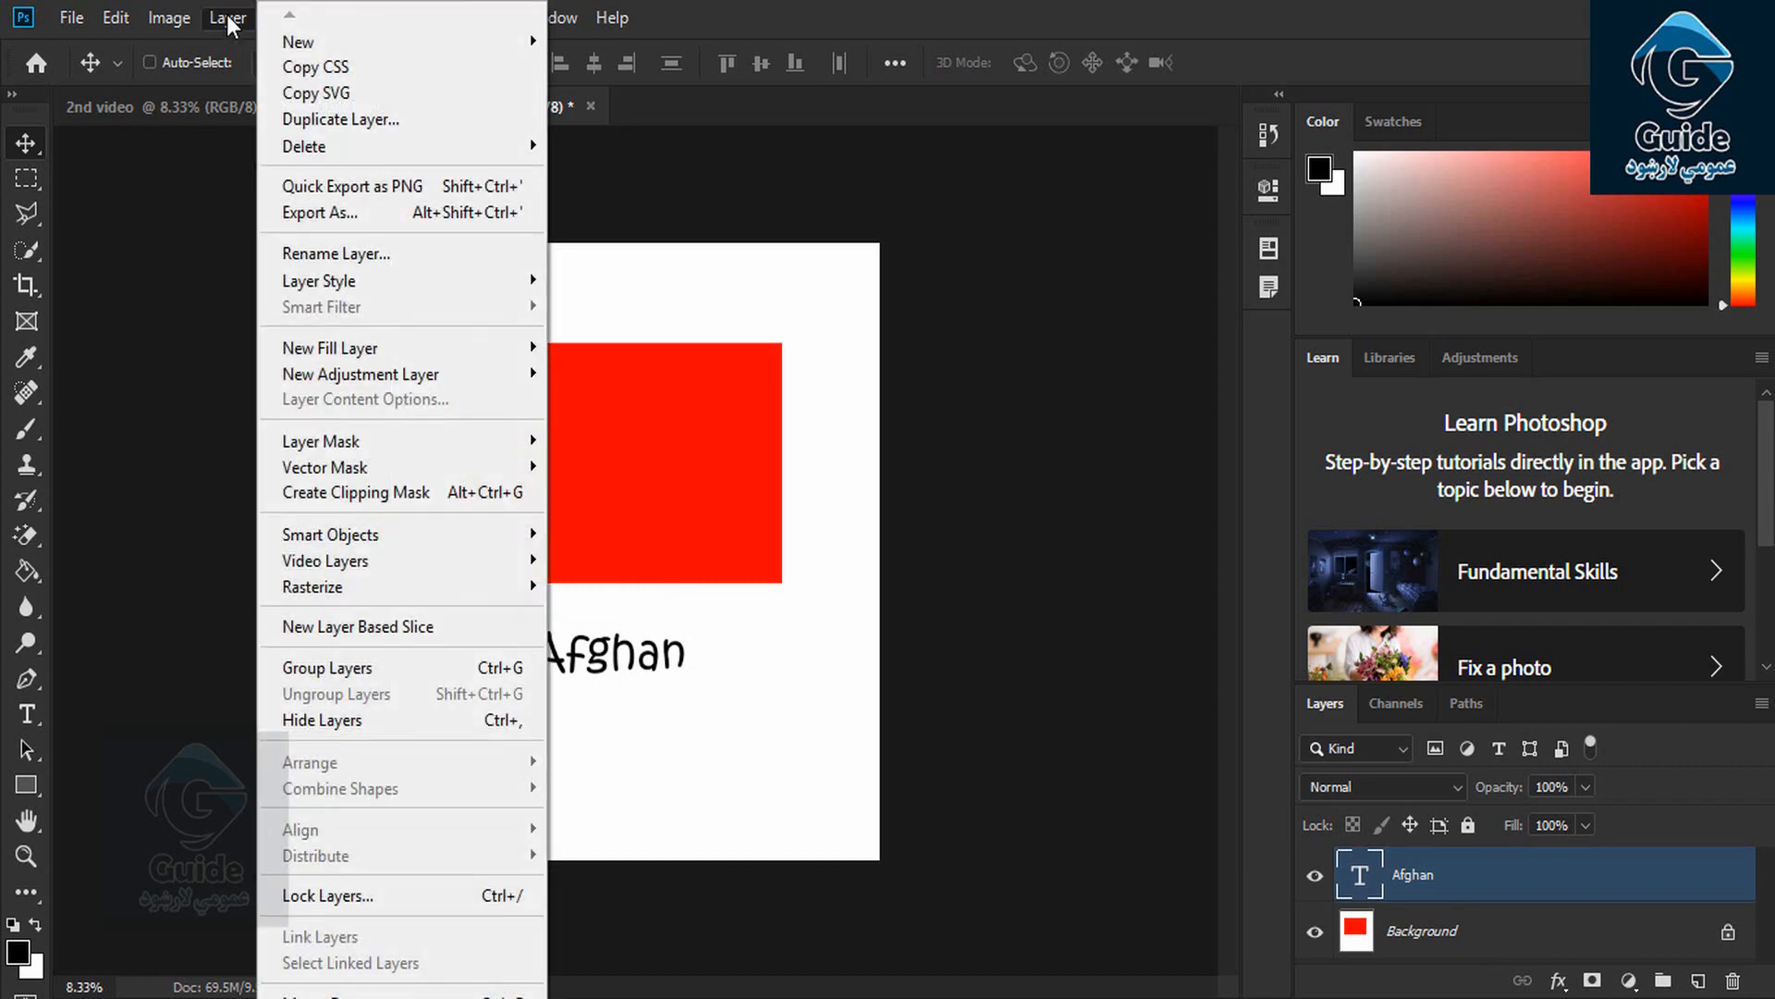
click(345, 68)
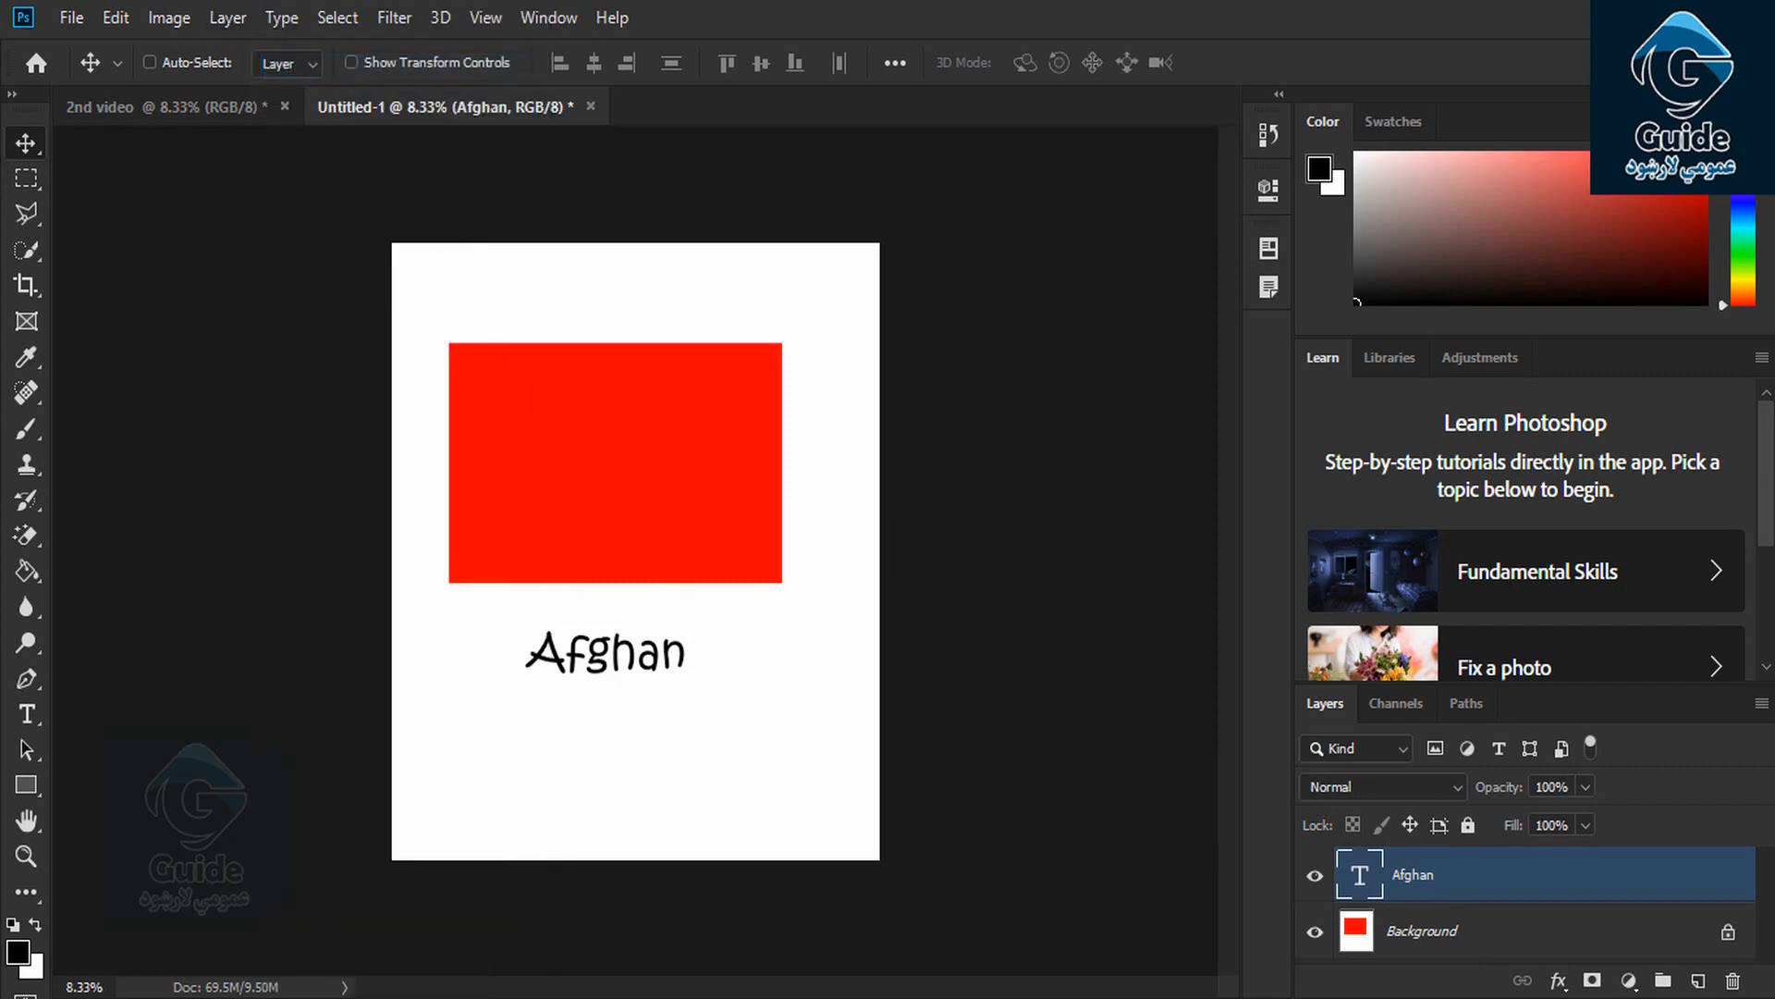
key(super)
Launch Notepad by searching 'note' and paste the Afghan layer's CSS into it
text(note)
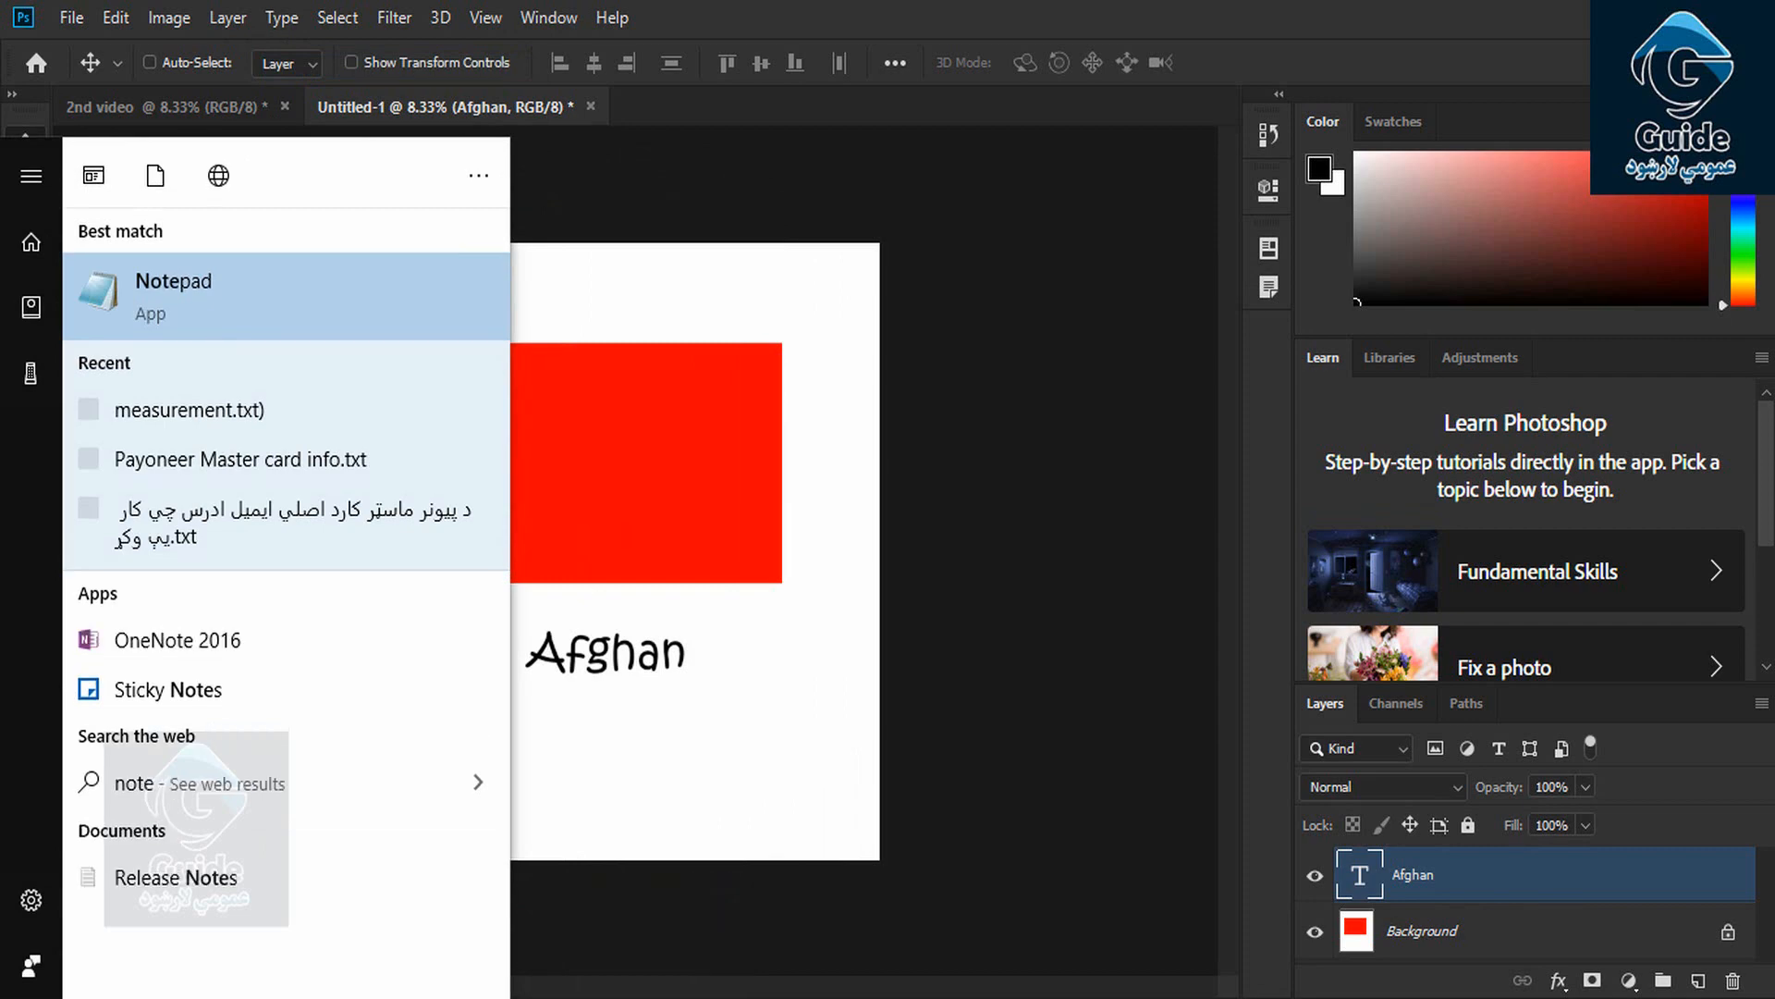
key(Return)
key(ctrl+v)
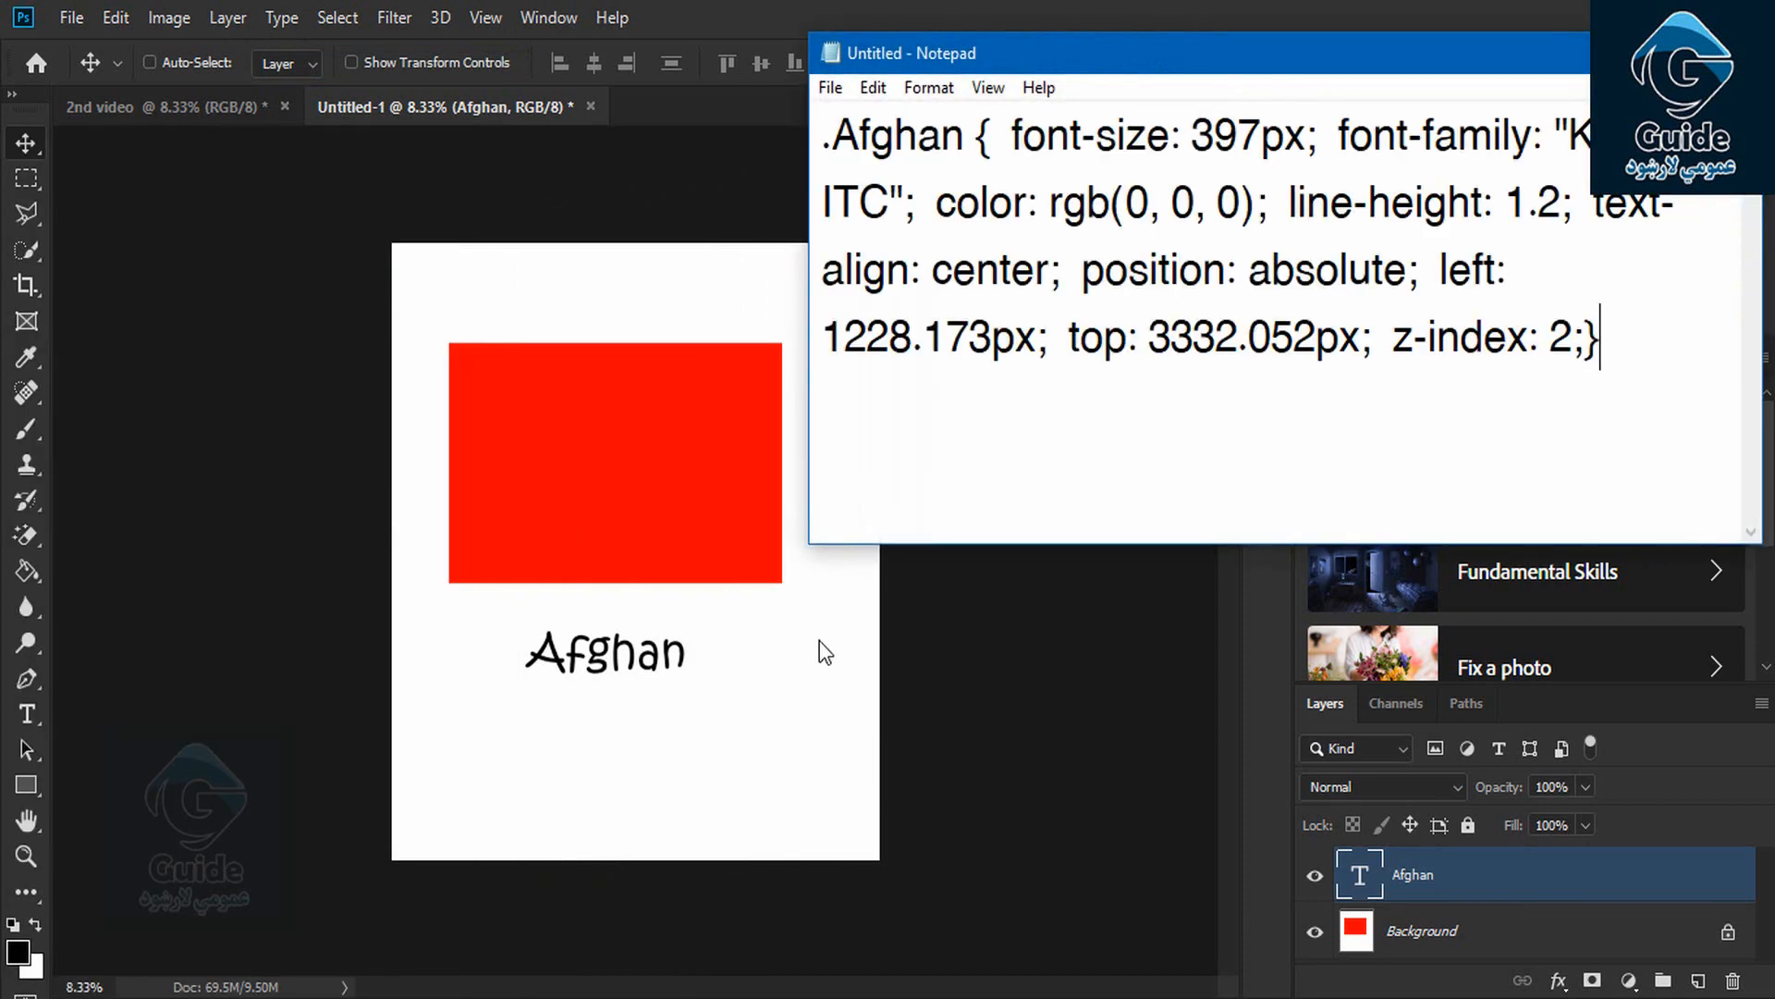
click(1674, 52)
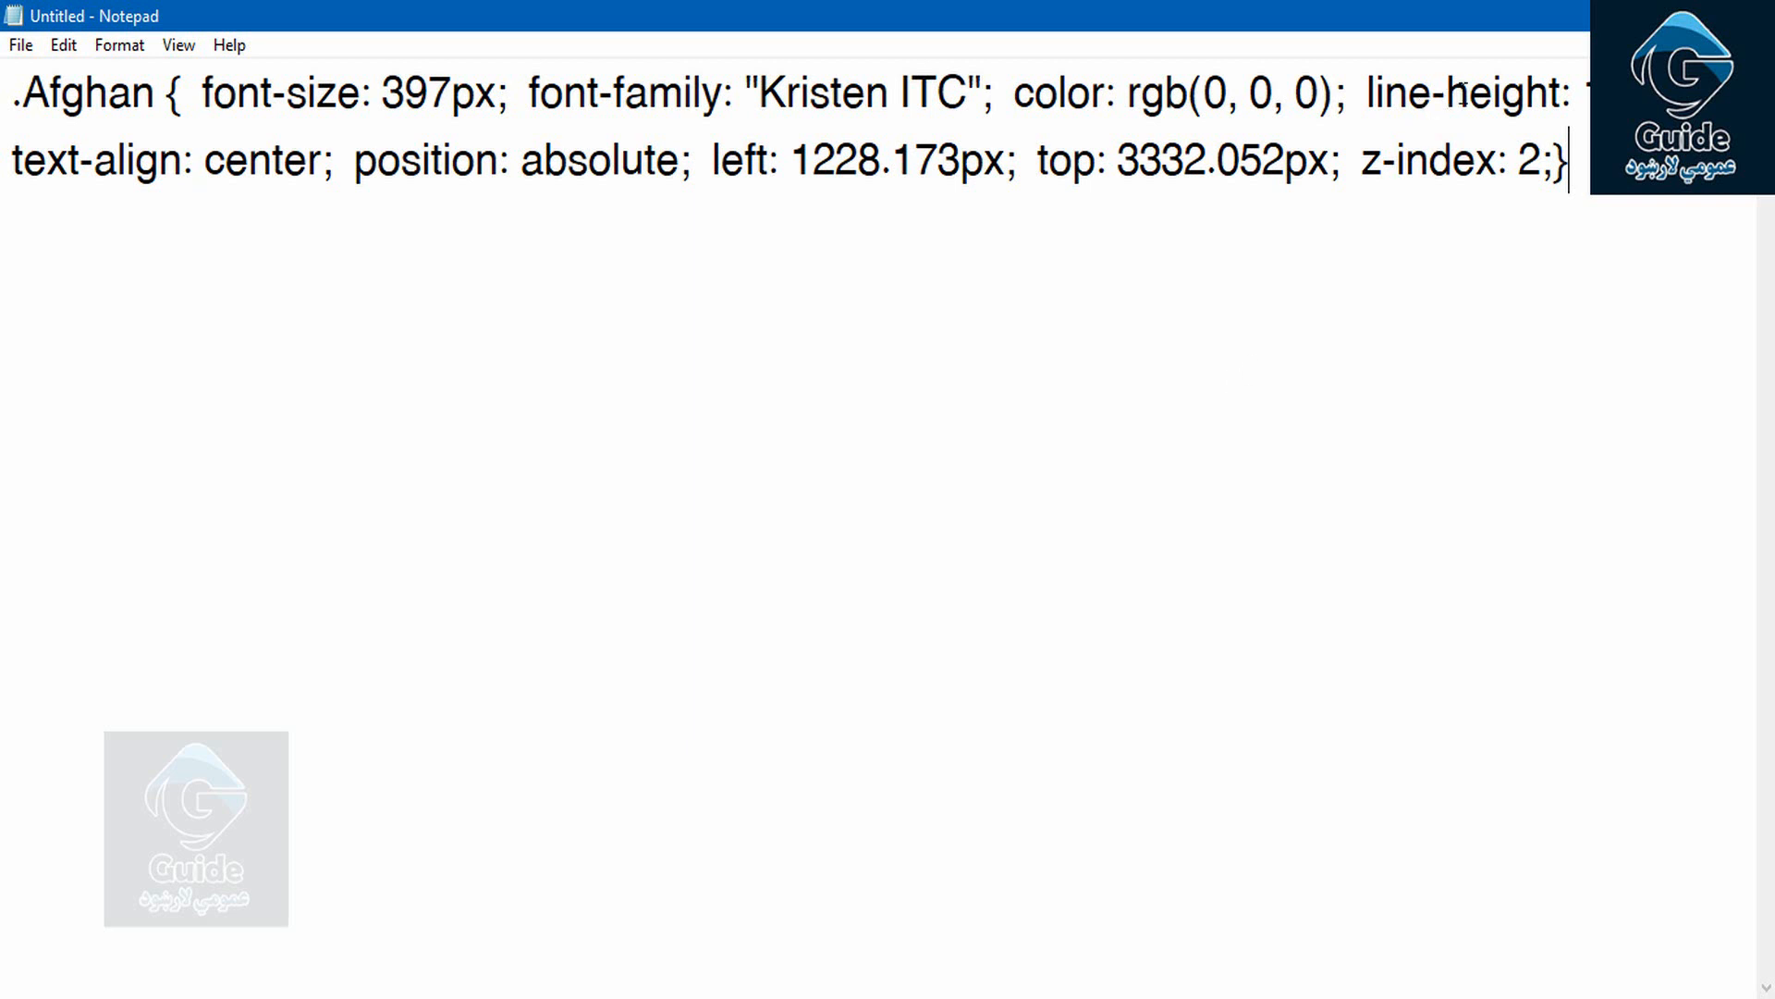
drag(907, 12, 1212, 240)
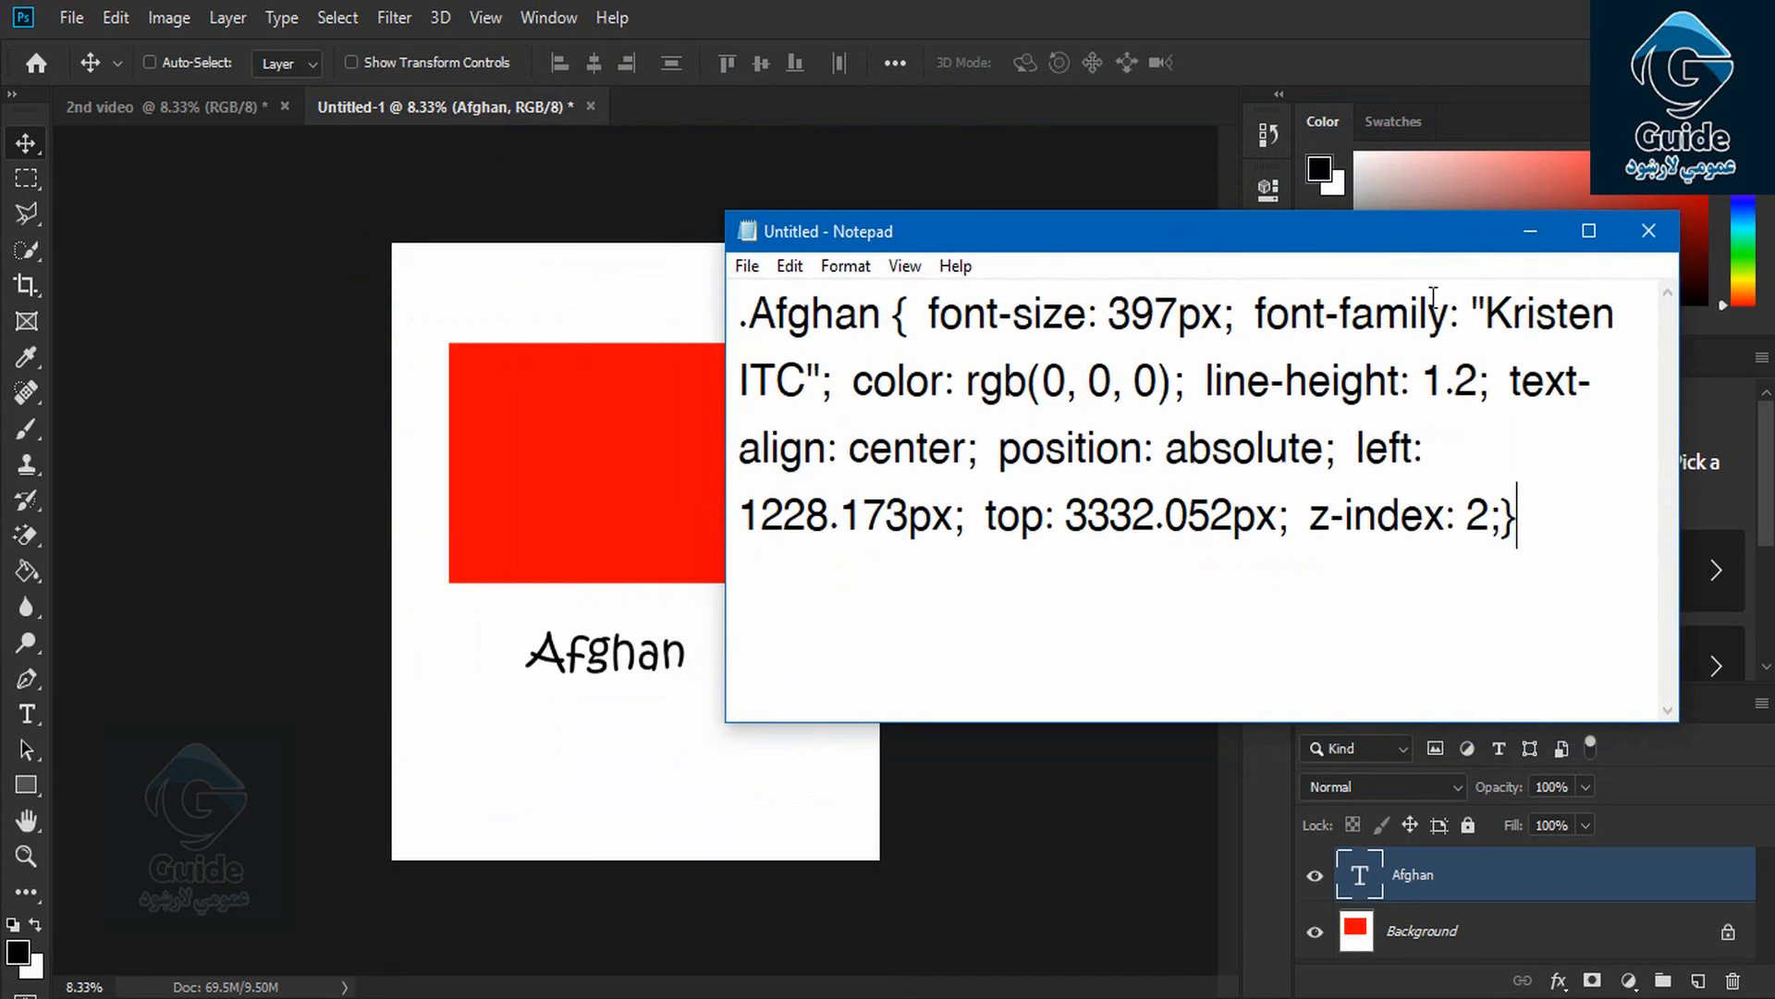
Review the left value 1228.173px, then cut all the CSS out of Notepad and return to Photoshop
drag(1555, 460, 991, 515)
click(997, 504)
key(ctrl+a)
key(ctrl+x)
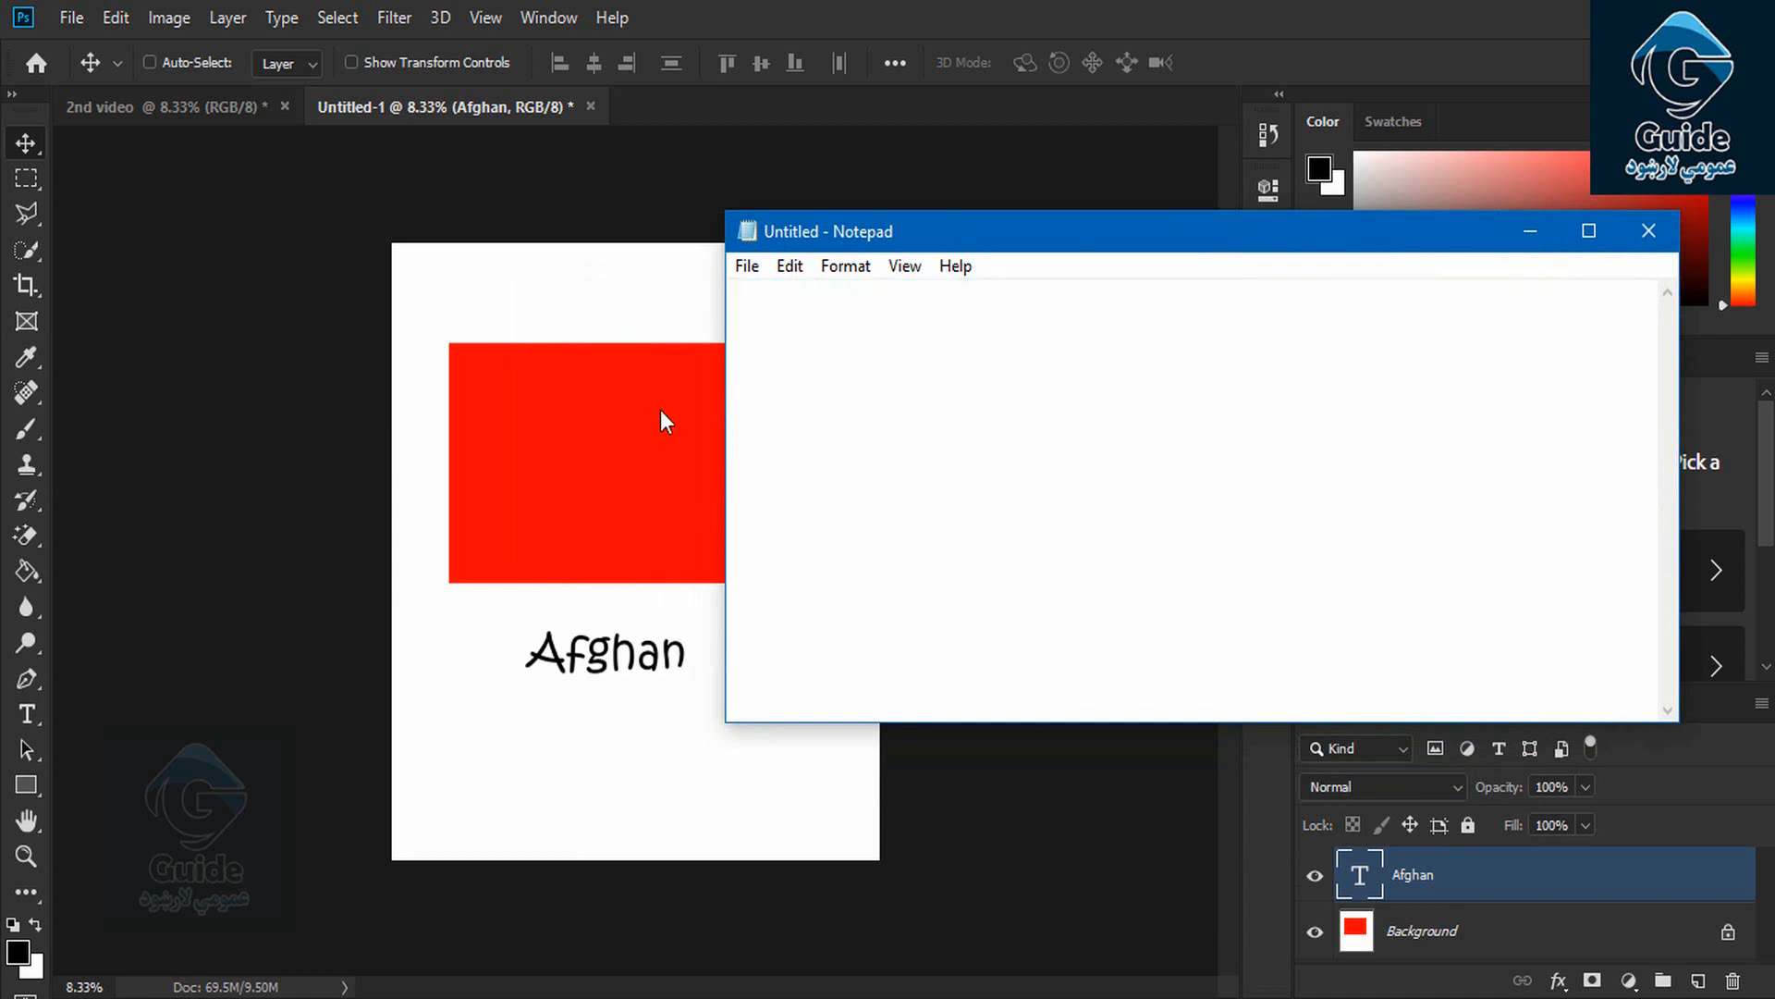
click(28, 142)
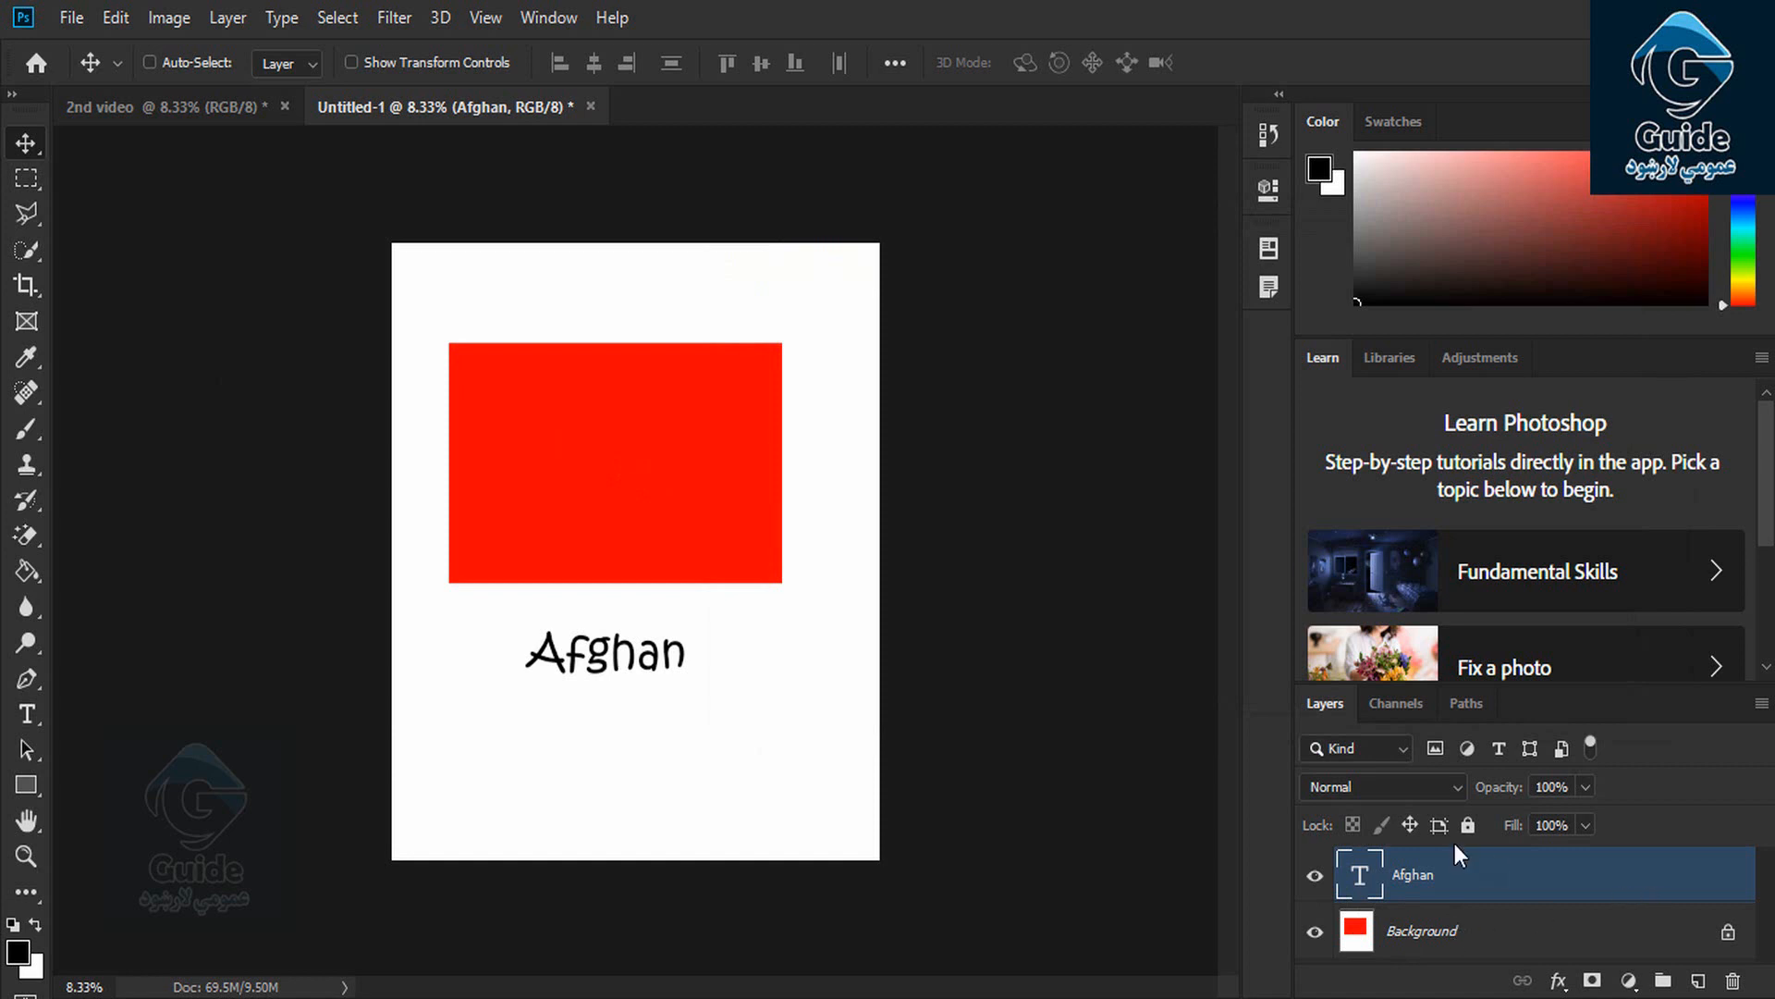
Draw a black 3432 × 816 px rectangle below the Afghan caption and copy it as CSS
click(37, 783)
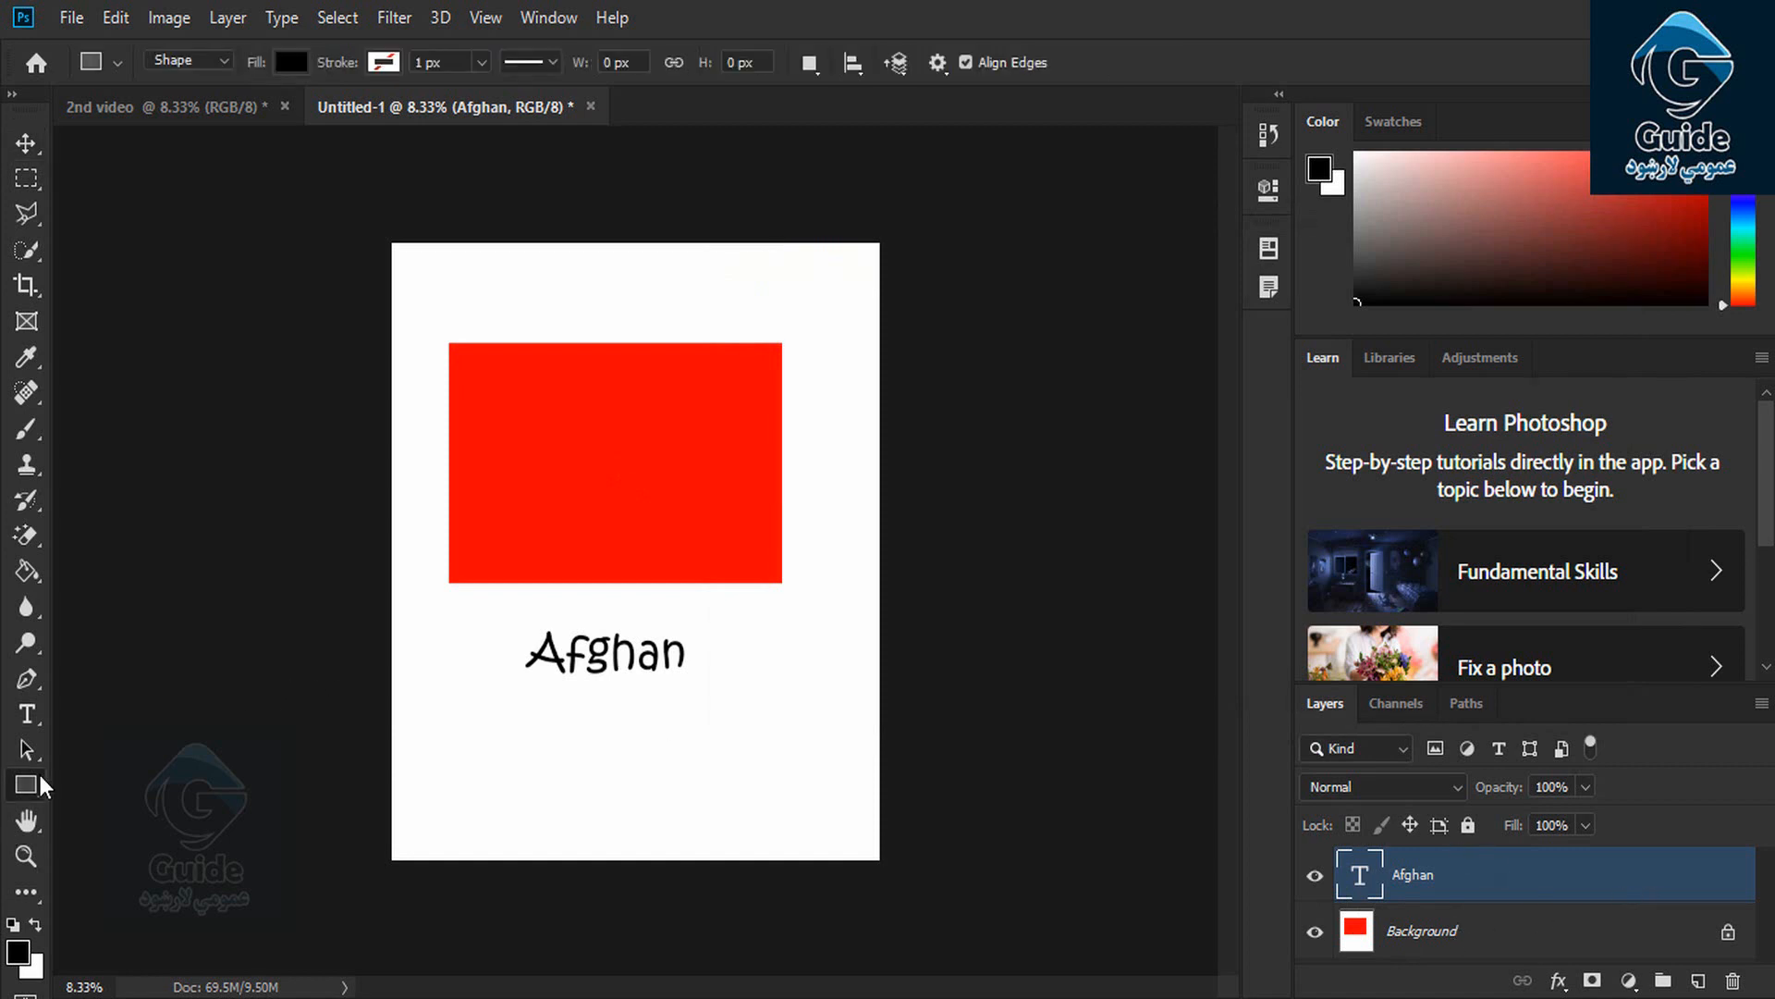
drag(467, 715, 839, 807)
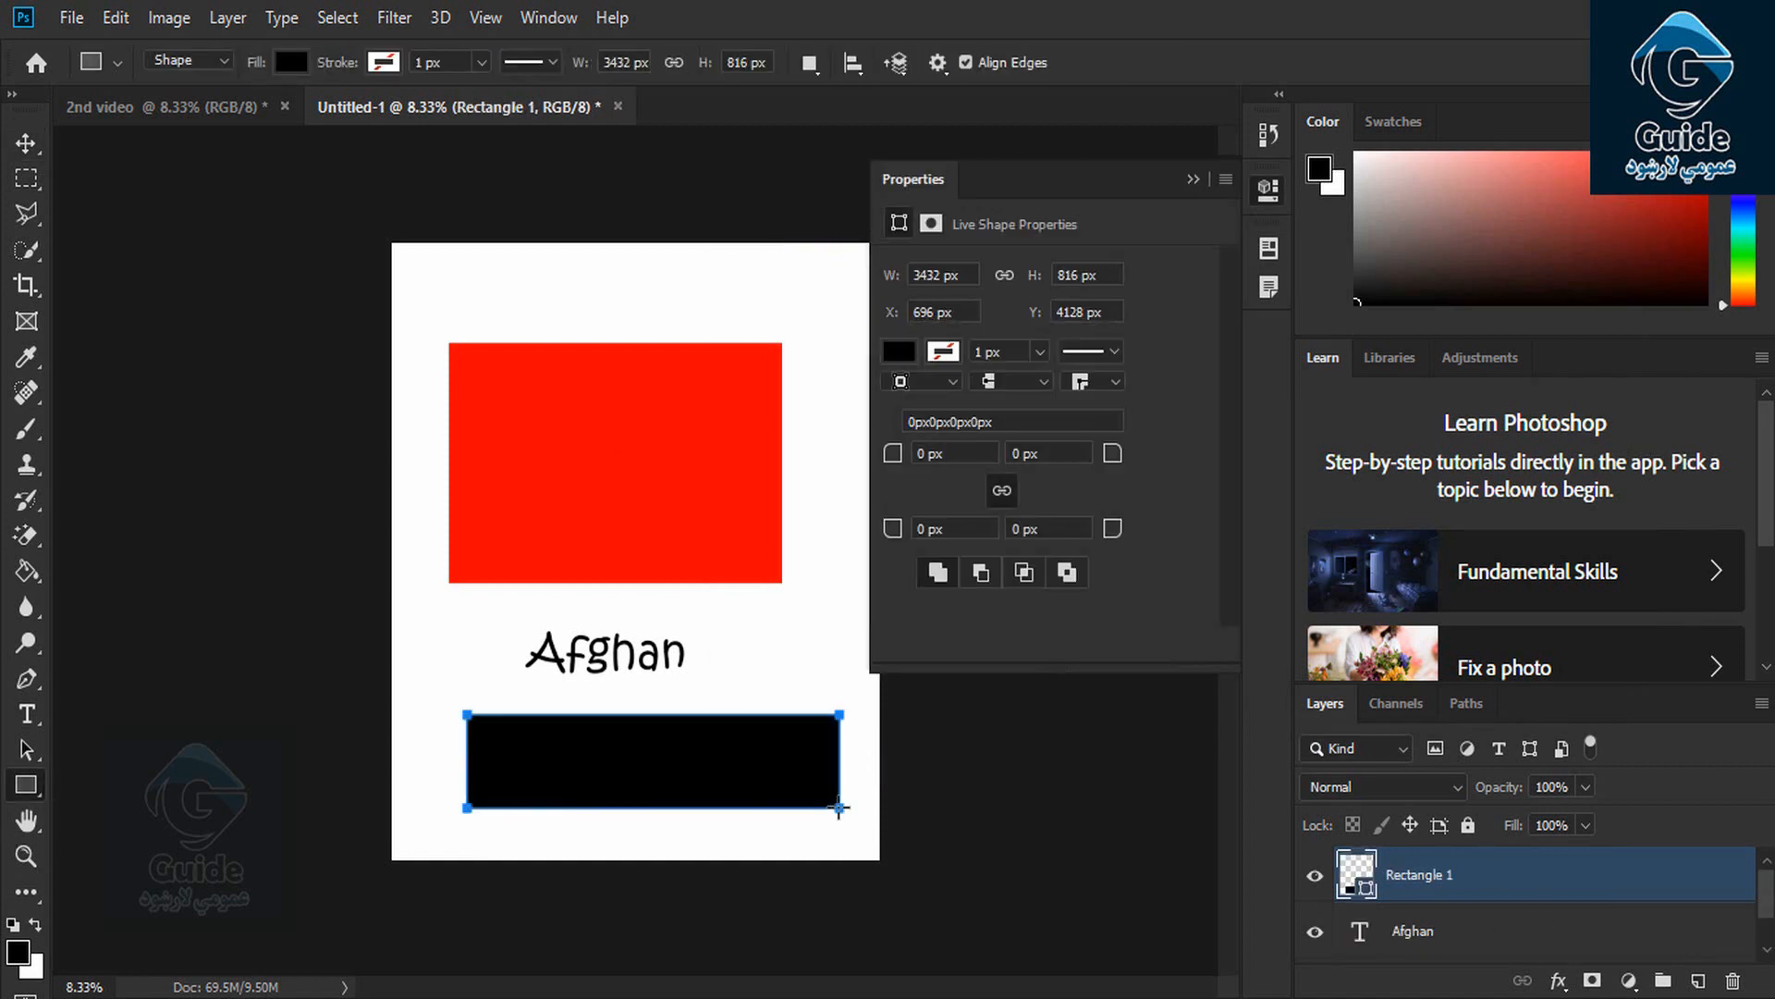
click(1193, 179)
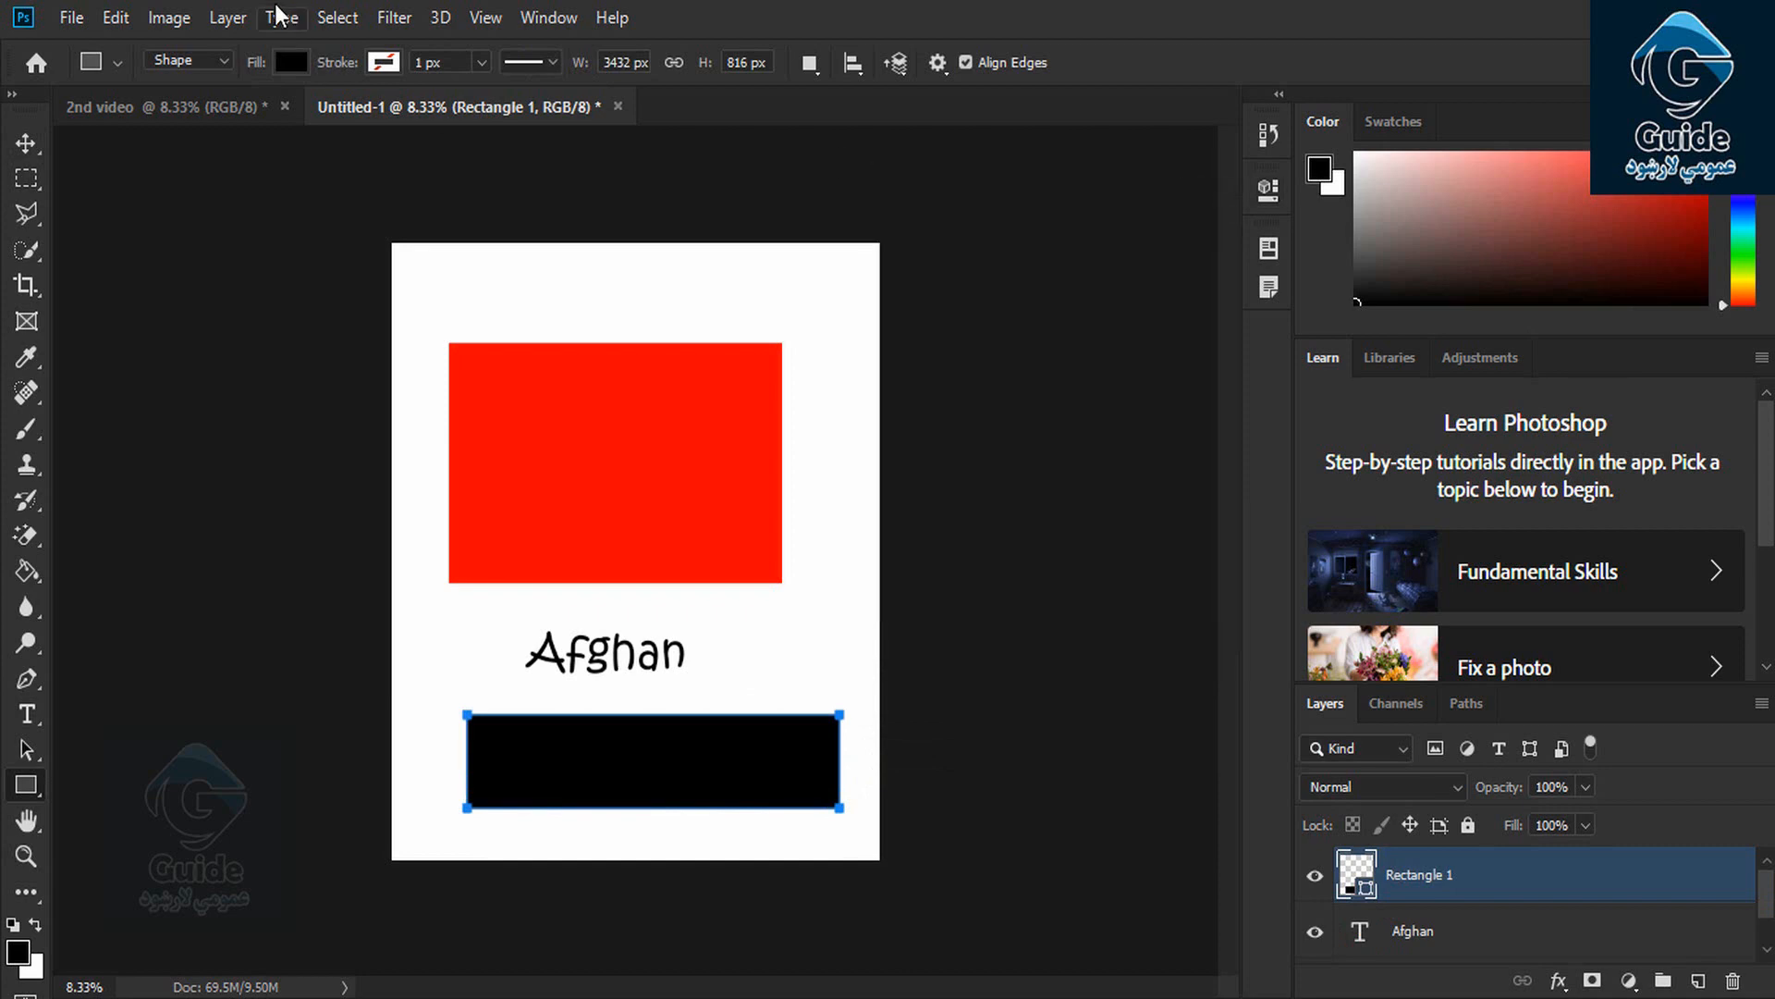
click(242, 18)
click(347, 67)
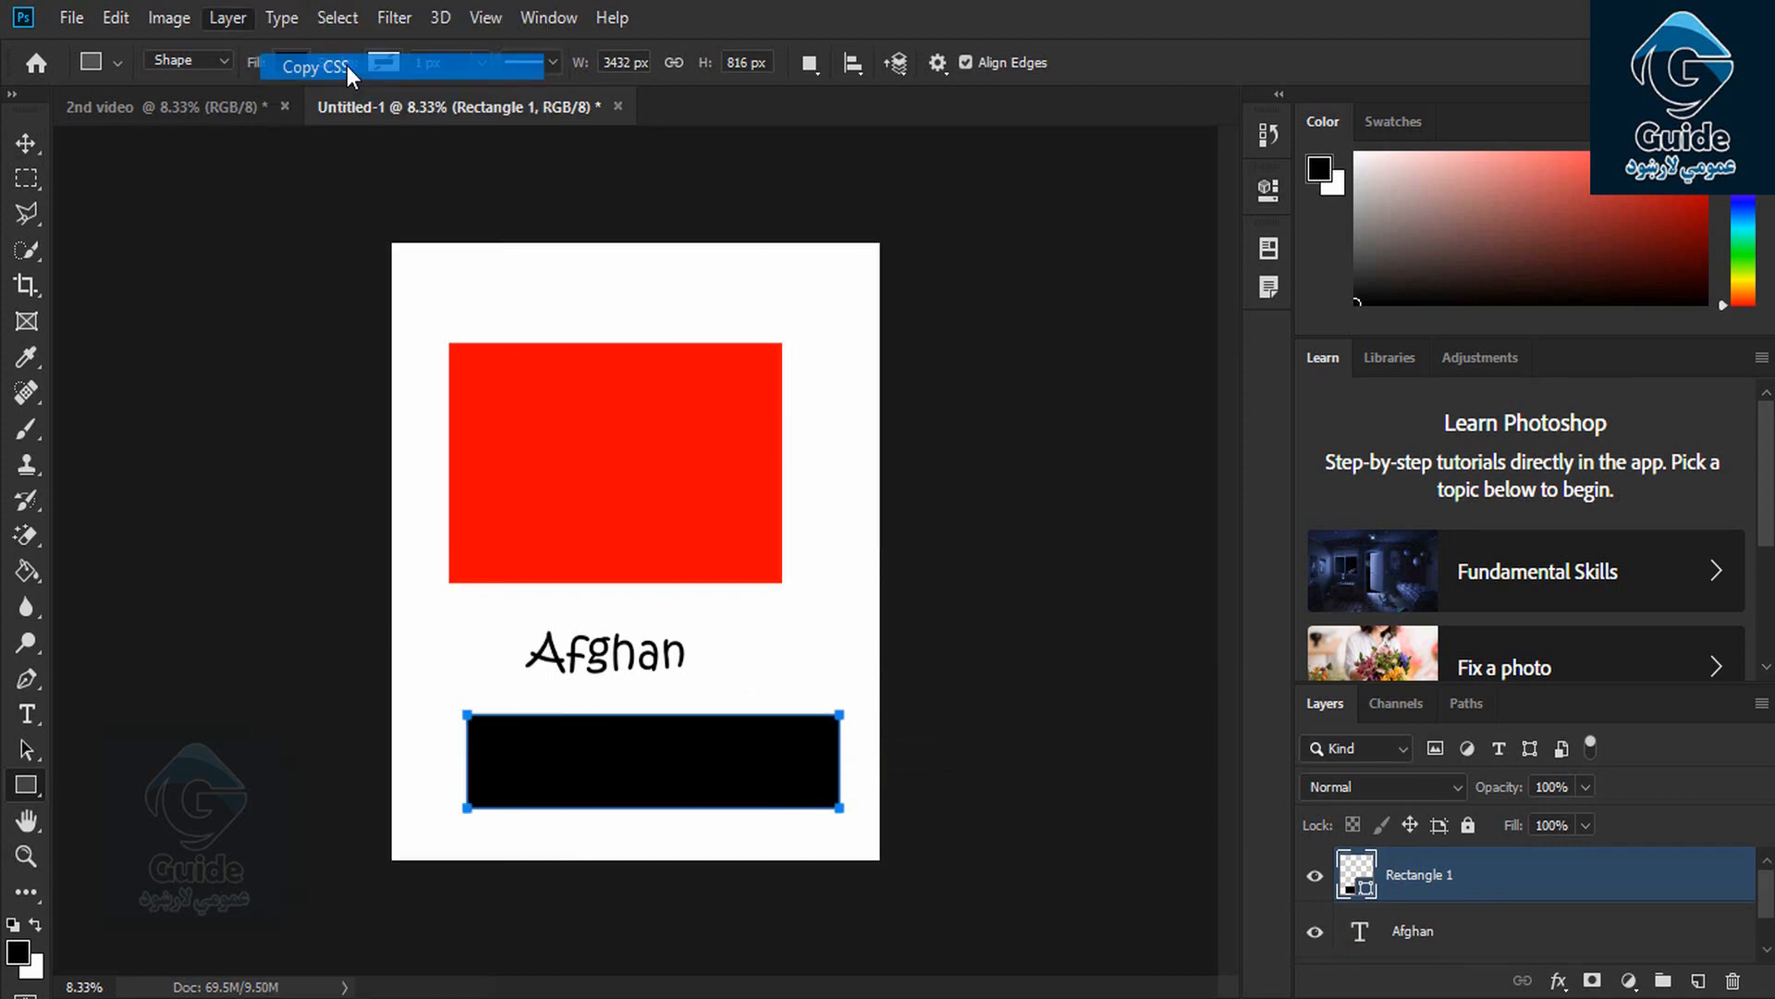
Paste the .Rectangle_1 CSS (3432×816px, left 696px, top 4128px) into Notepad, then minimize Notepad
key(alt+Tab)
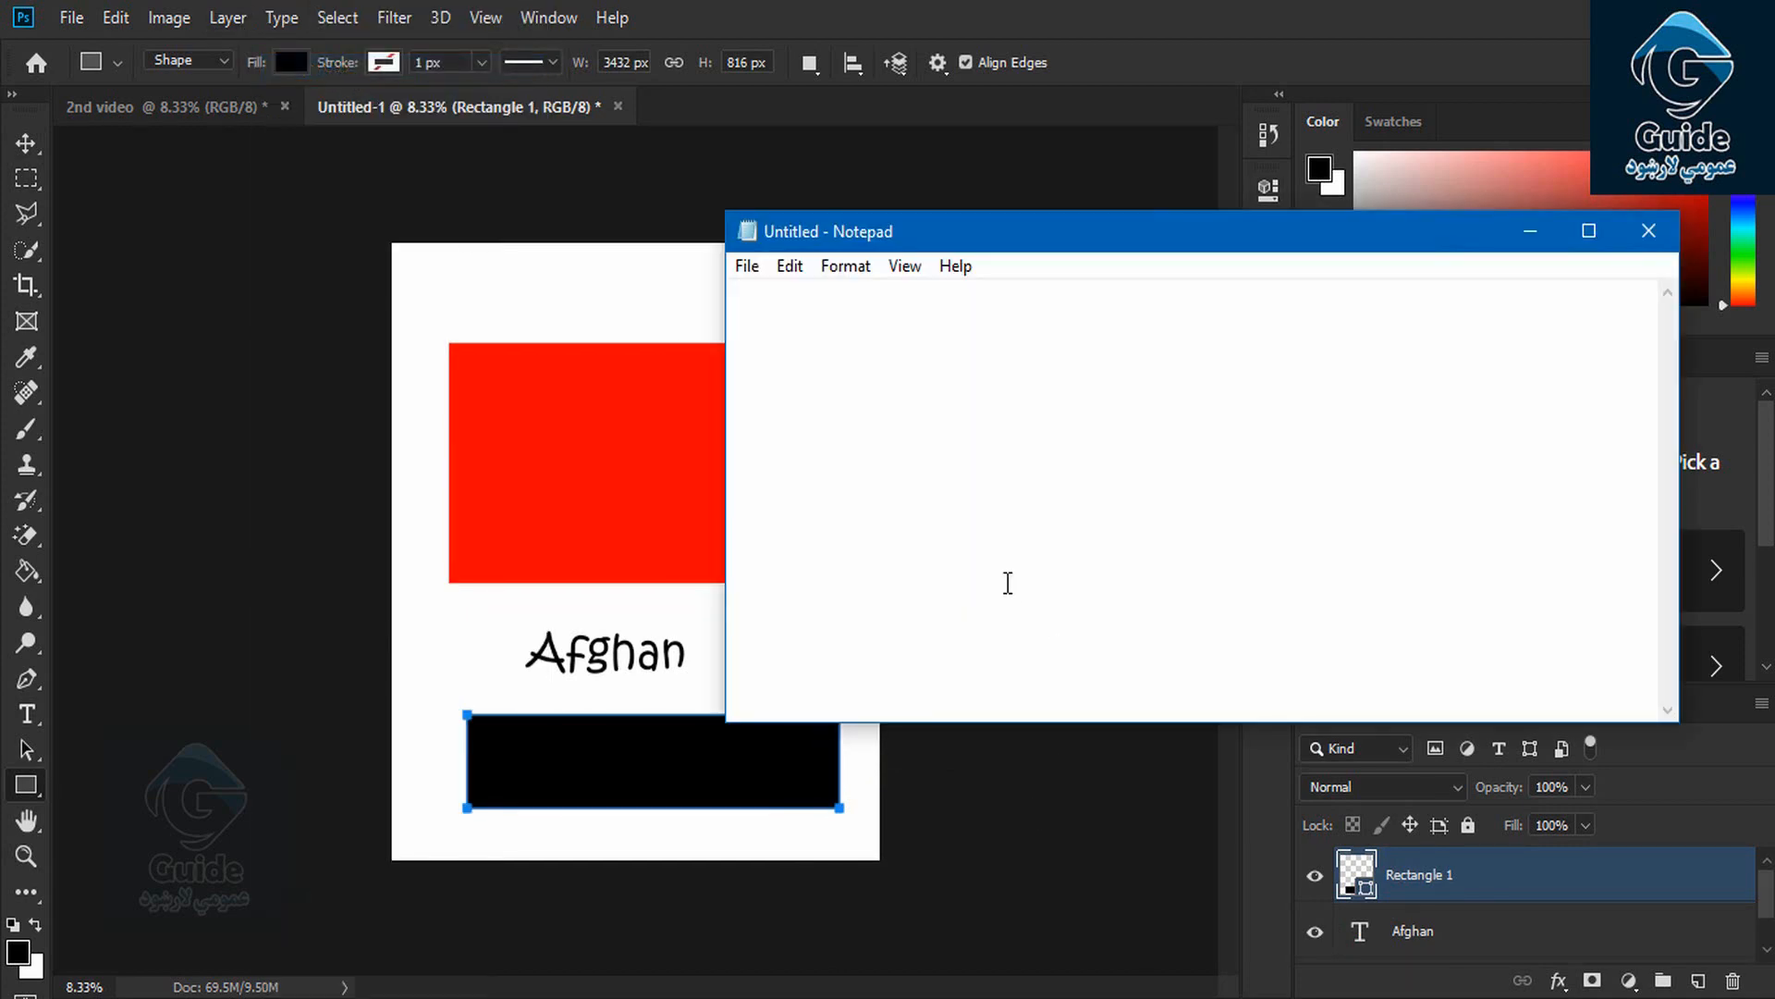
key(ctrl+v)
click(1589, 231)
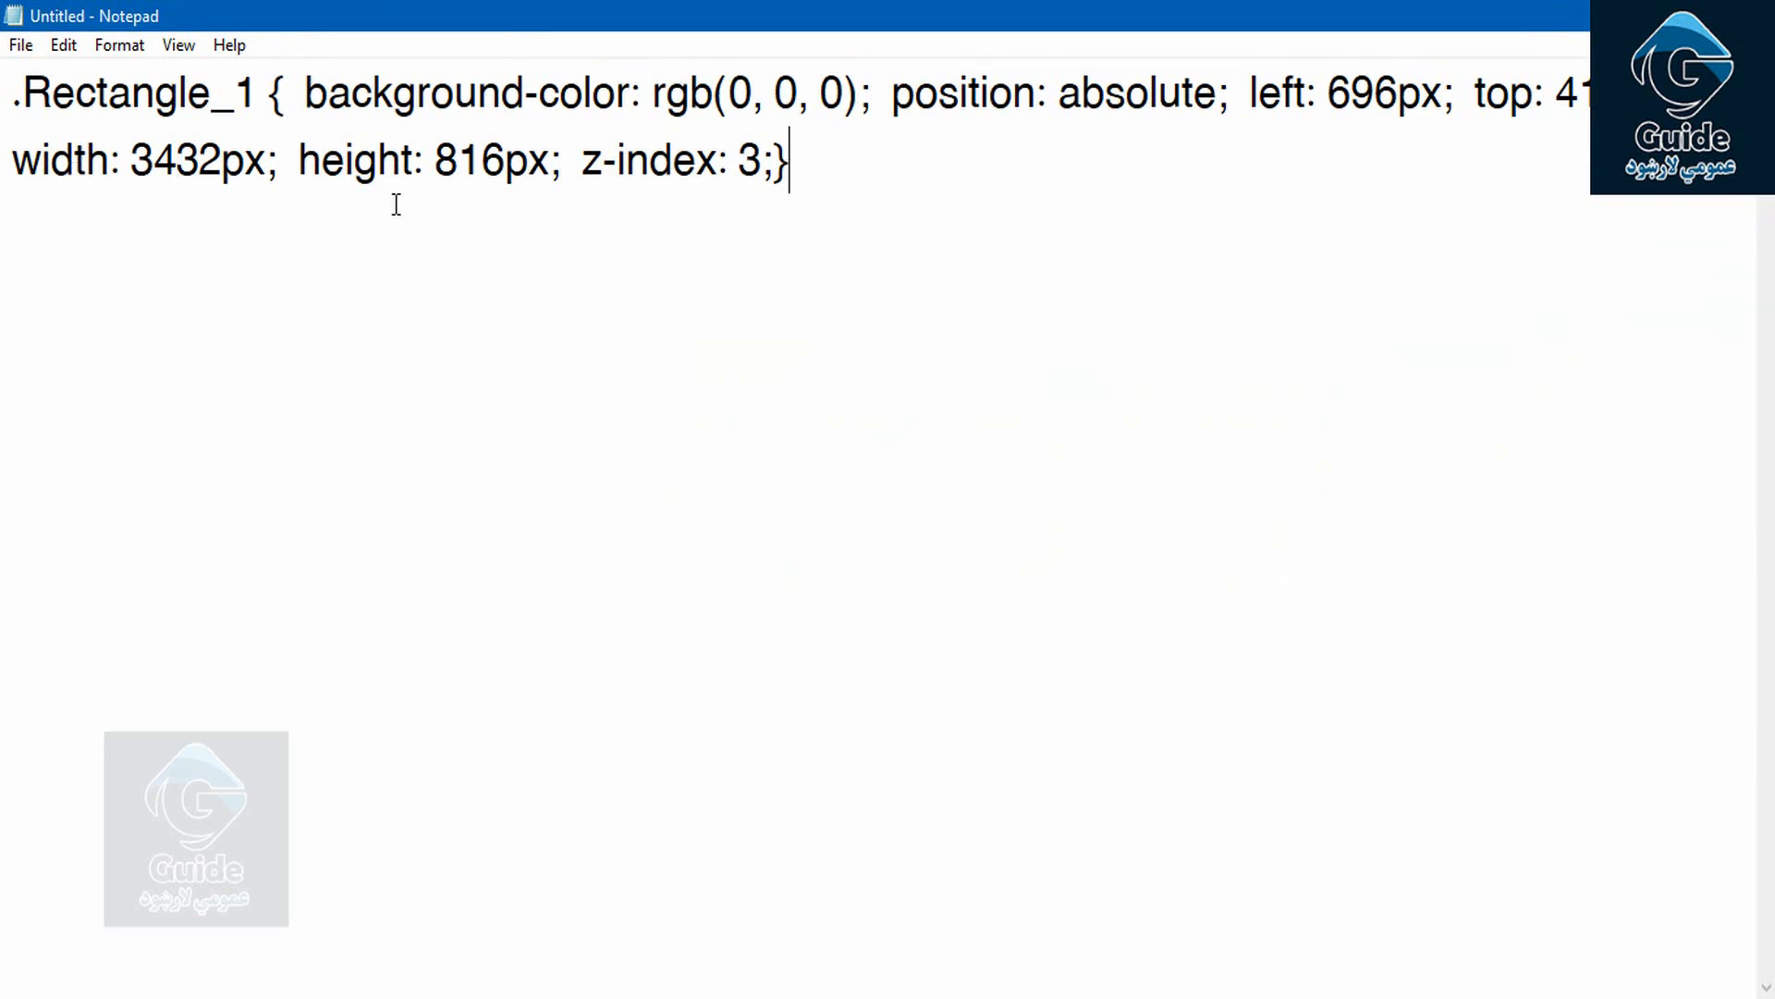
double_click(892, 8)
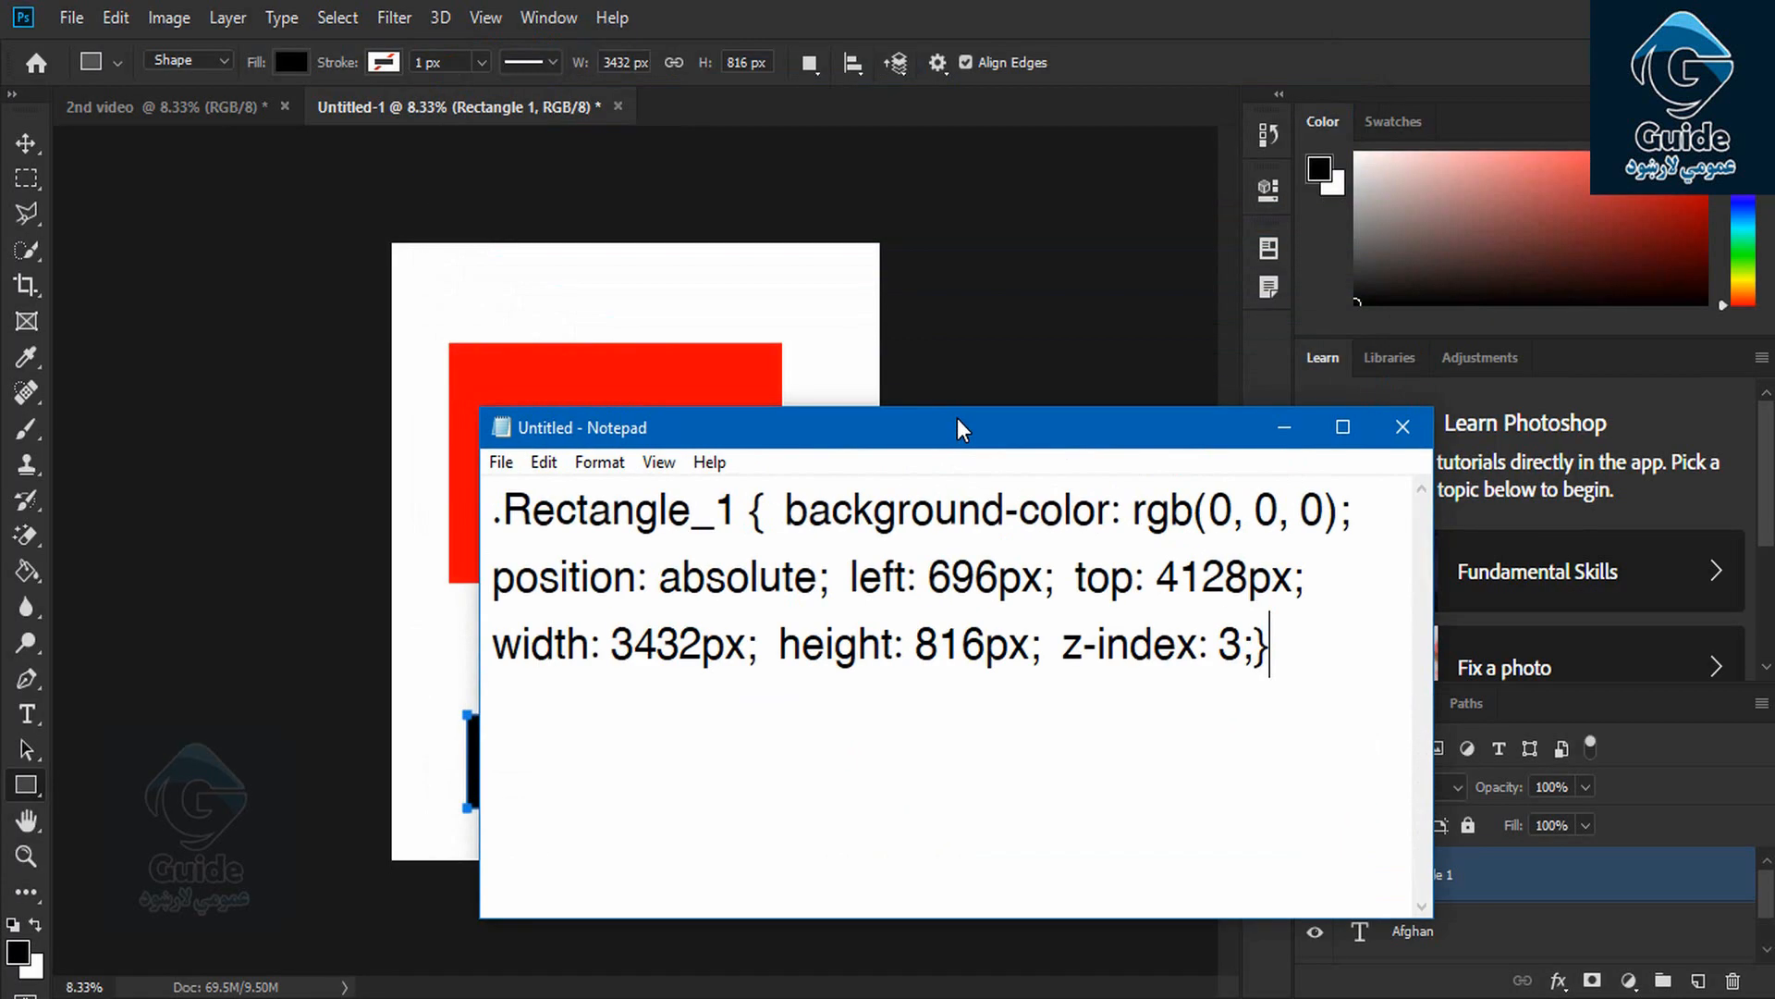
click(1560, 316)
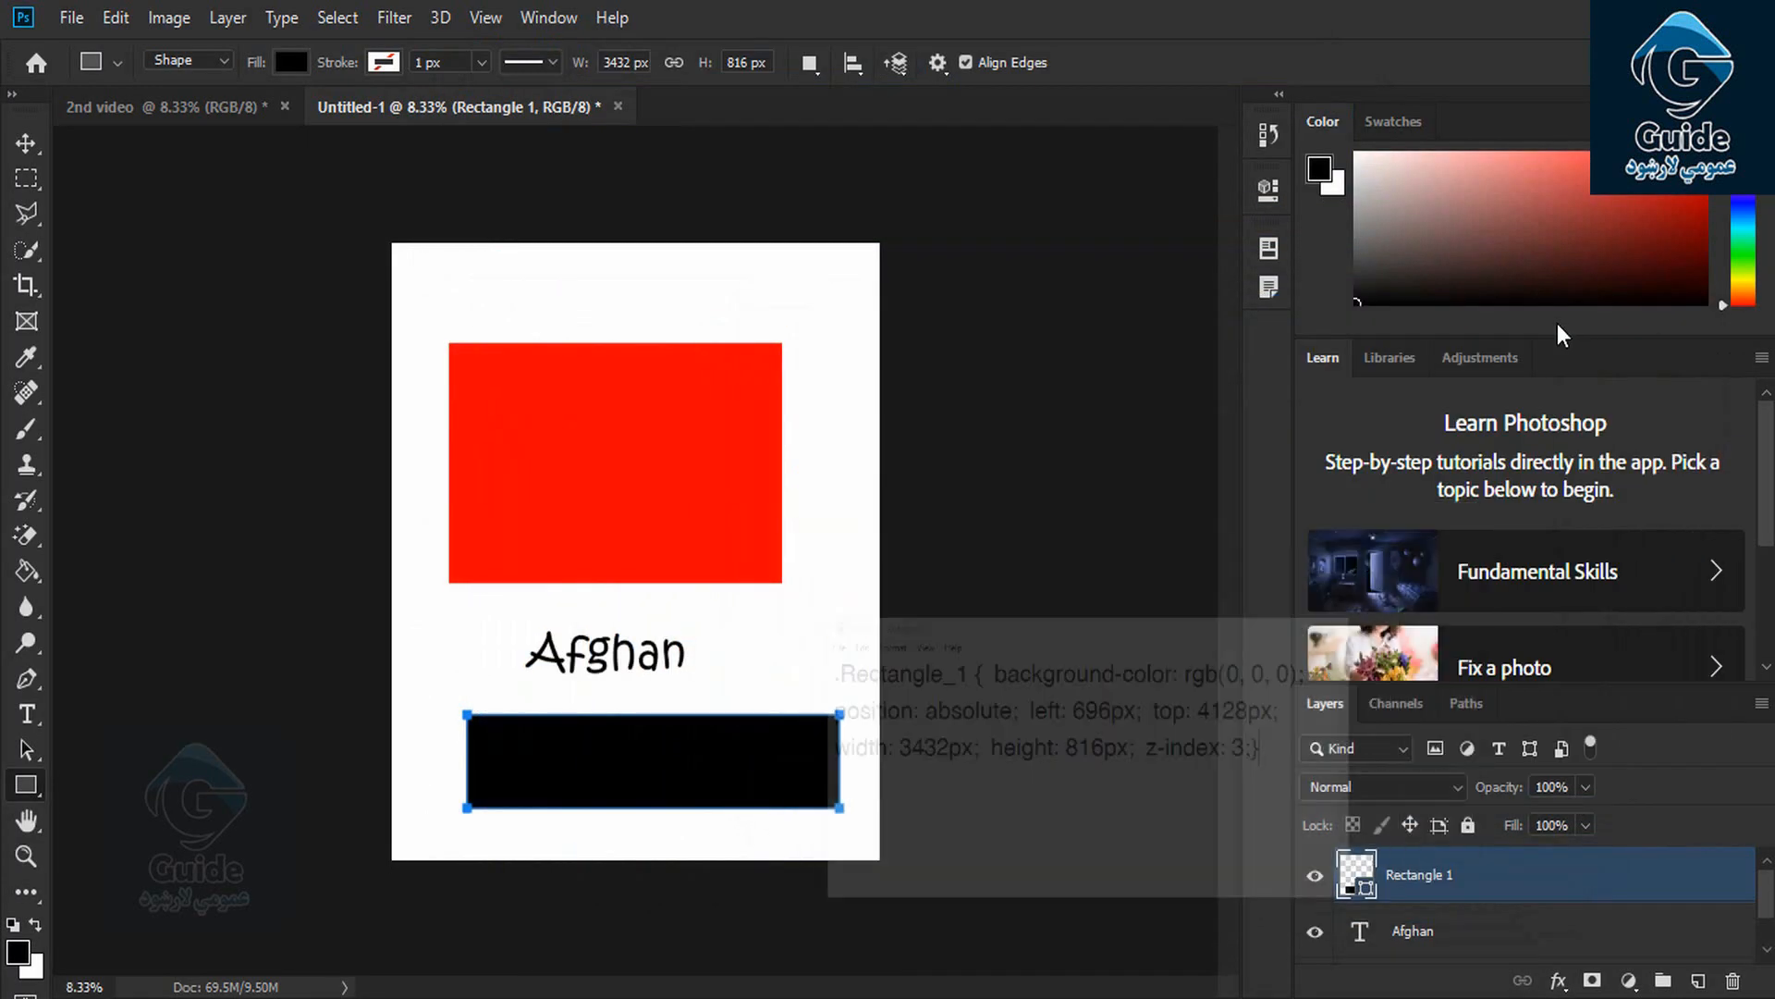
Use Layer > Copy SVG to copy the Rectangle 1 layer as SVG code
click(196, 18)
click(196, 18)
click(226, 18)
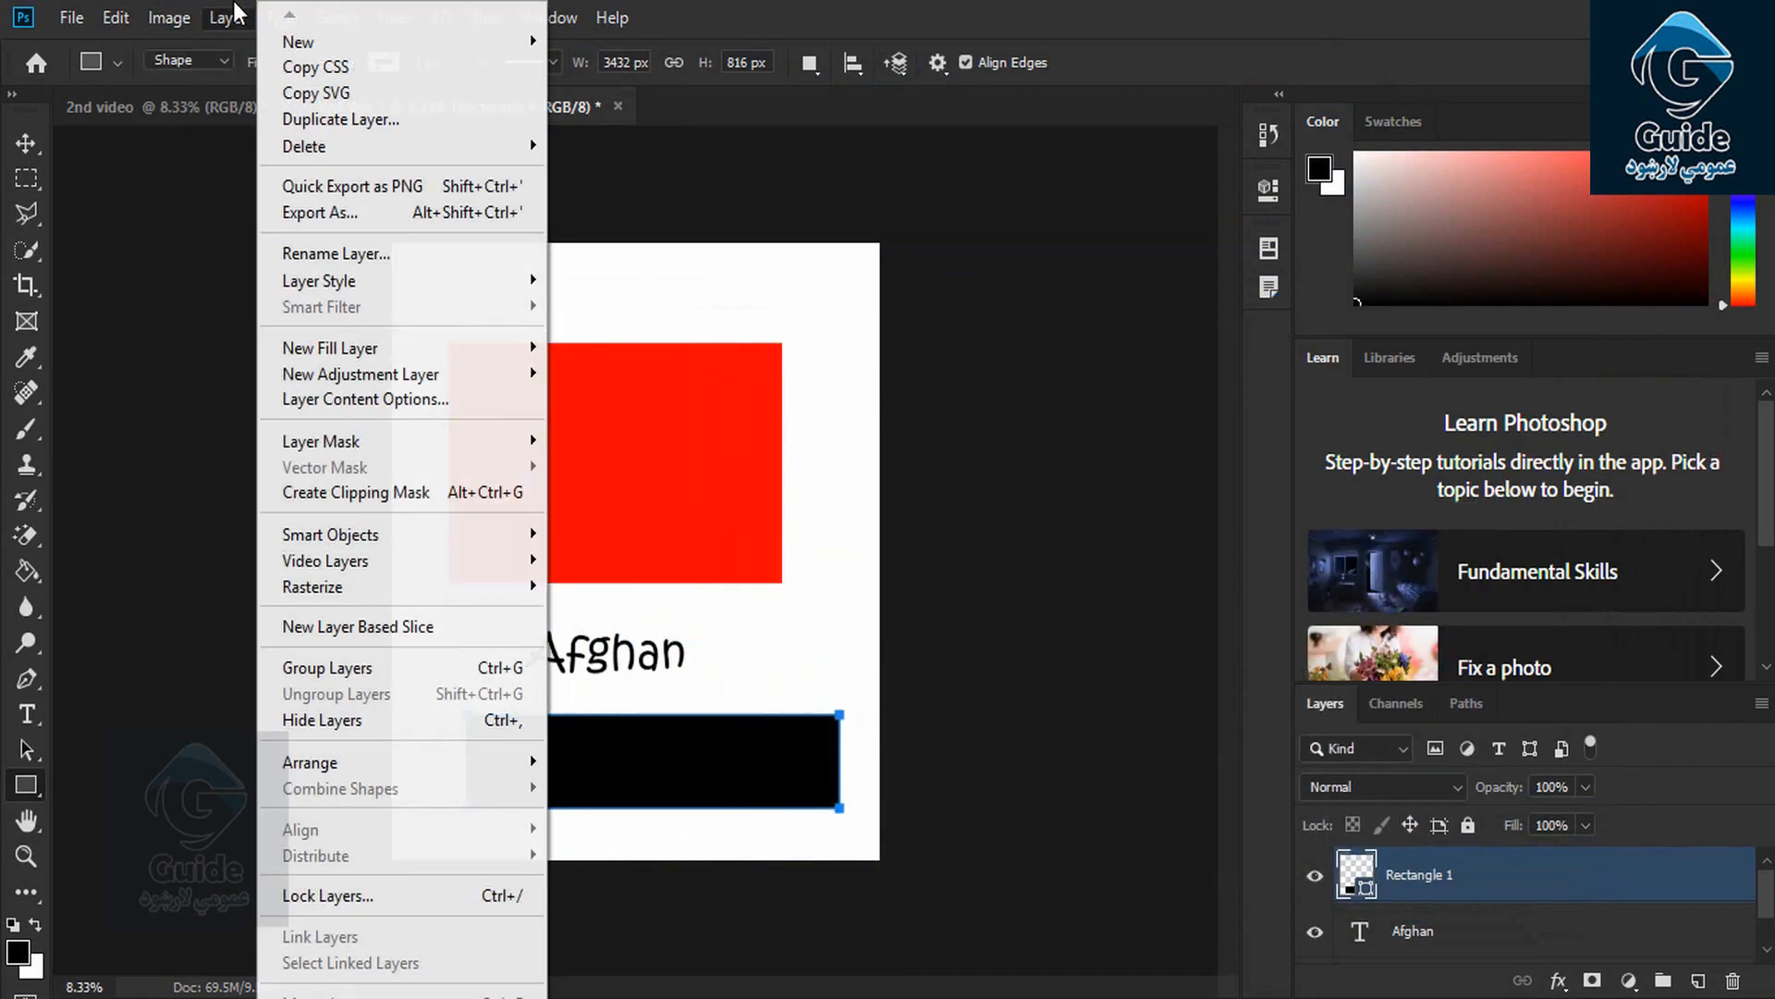
click(226, 18)
click(227, 18)
click(226, 18)
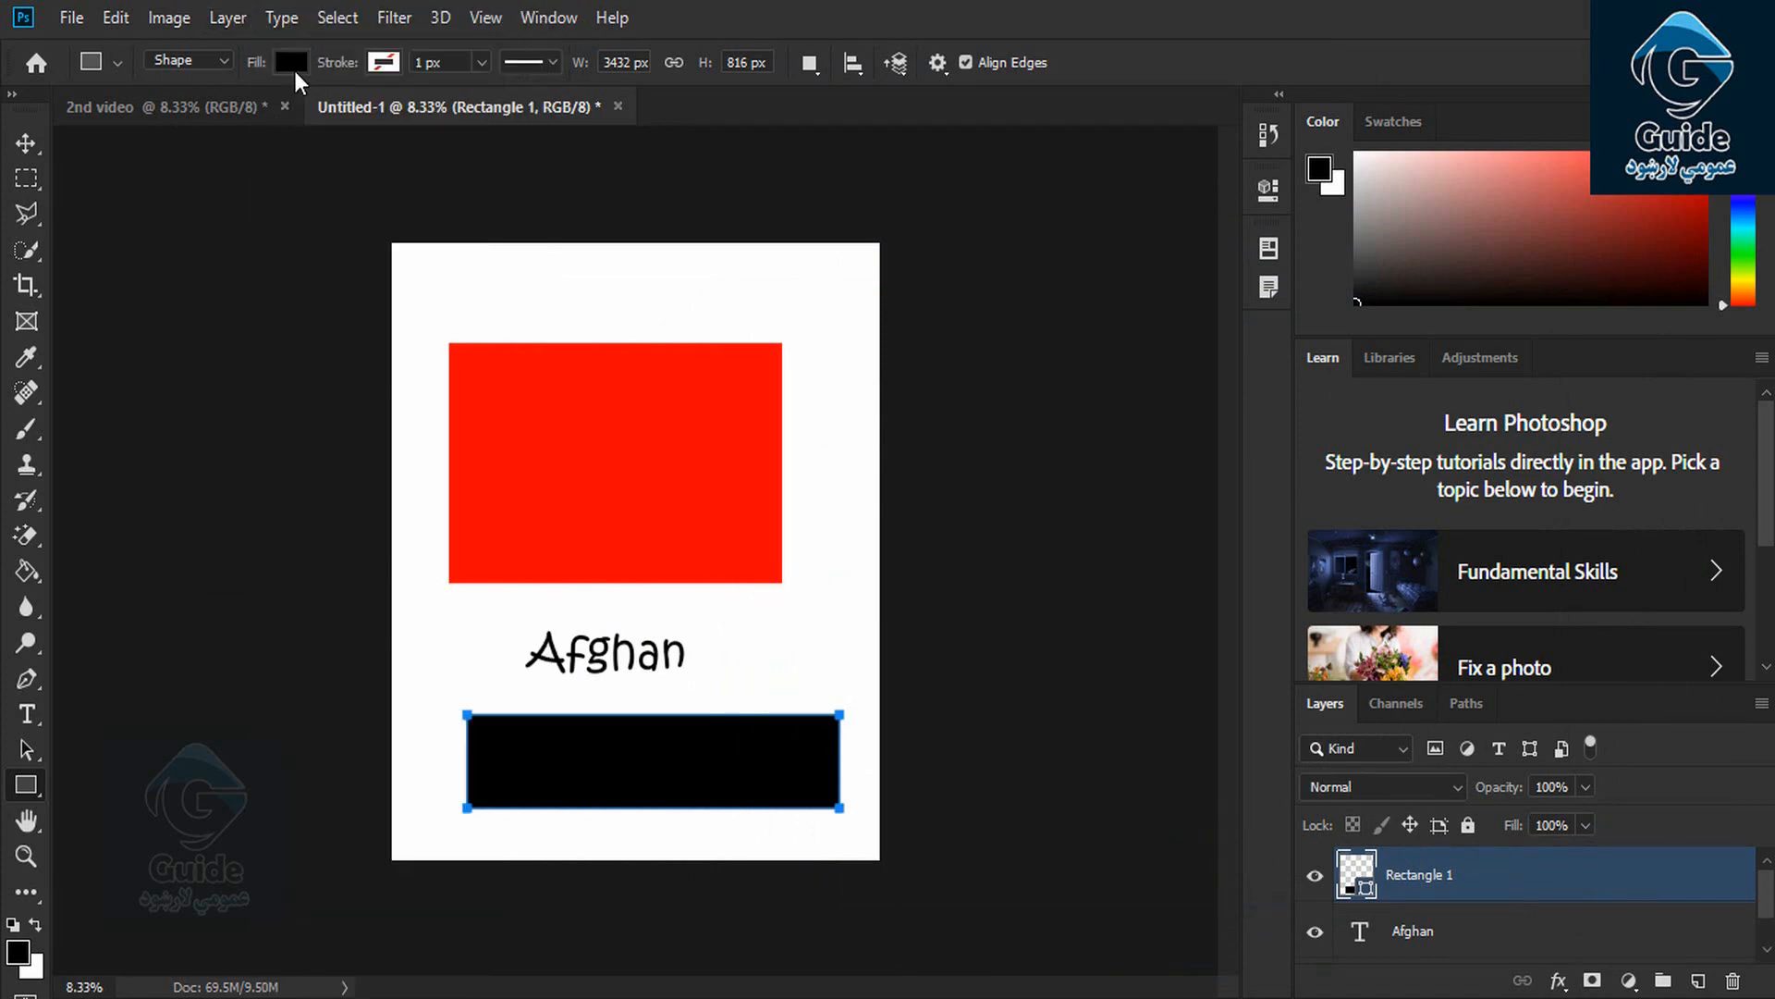
click(233, 17)
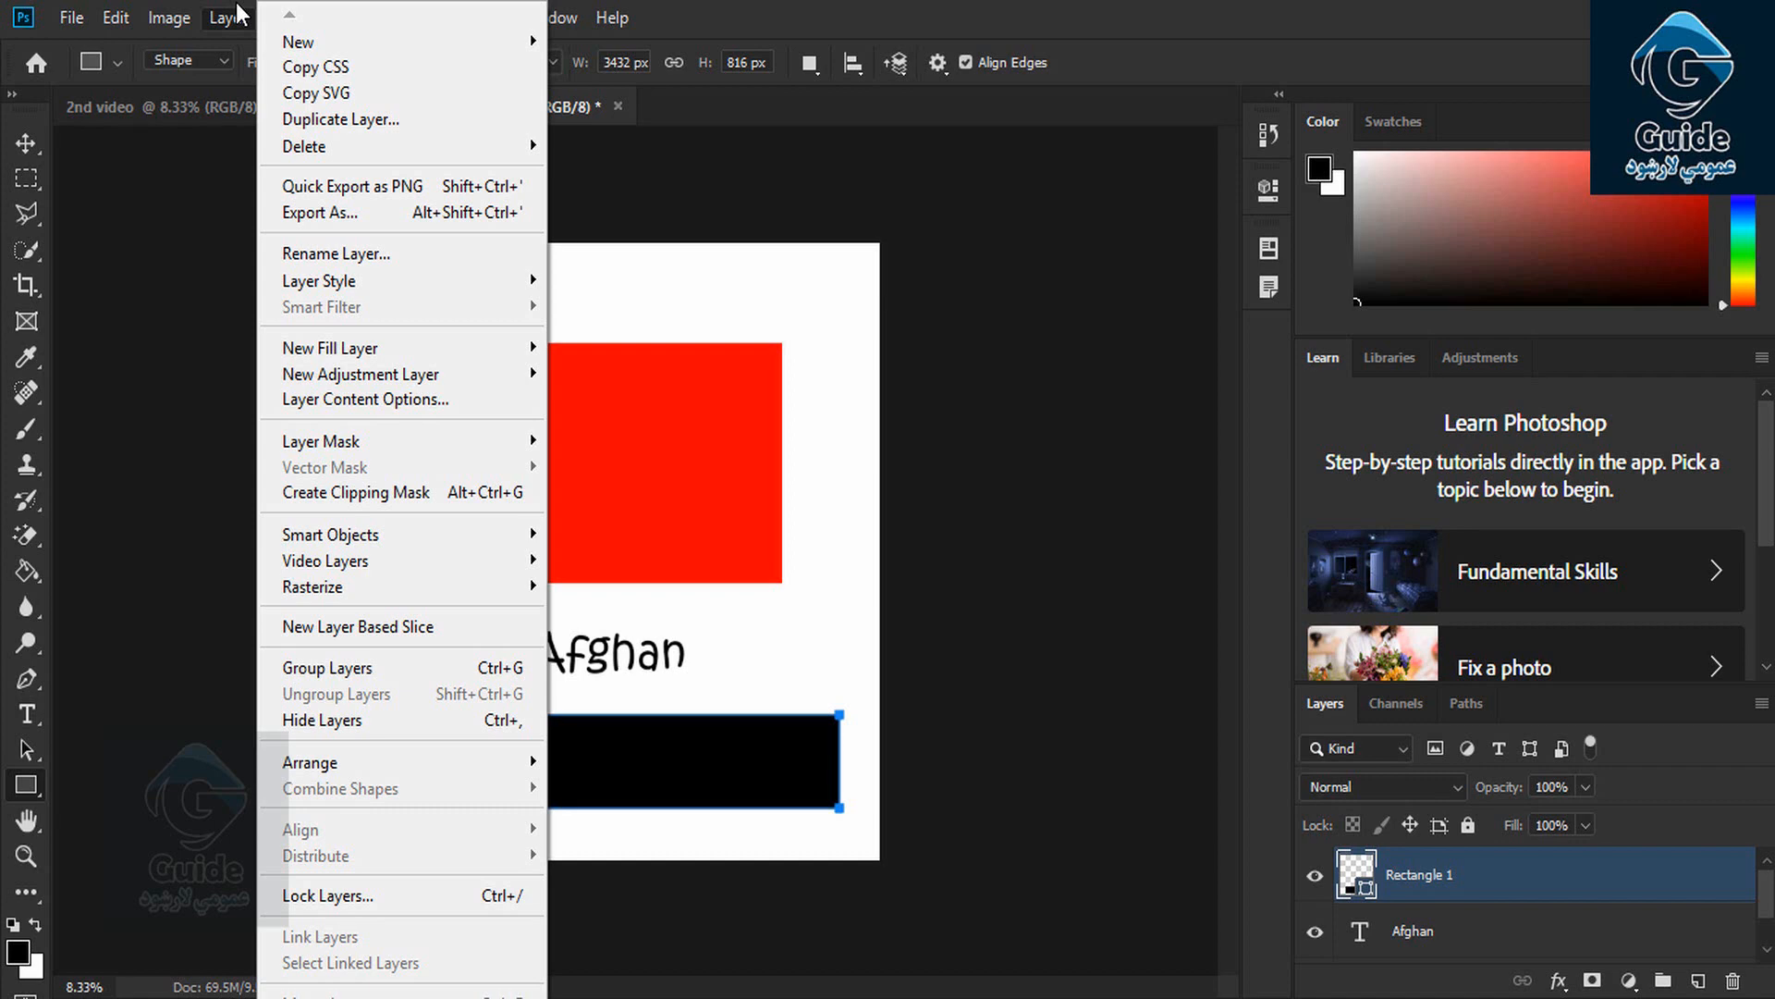
click(846, 529)
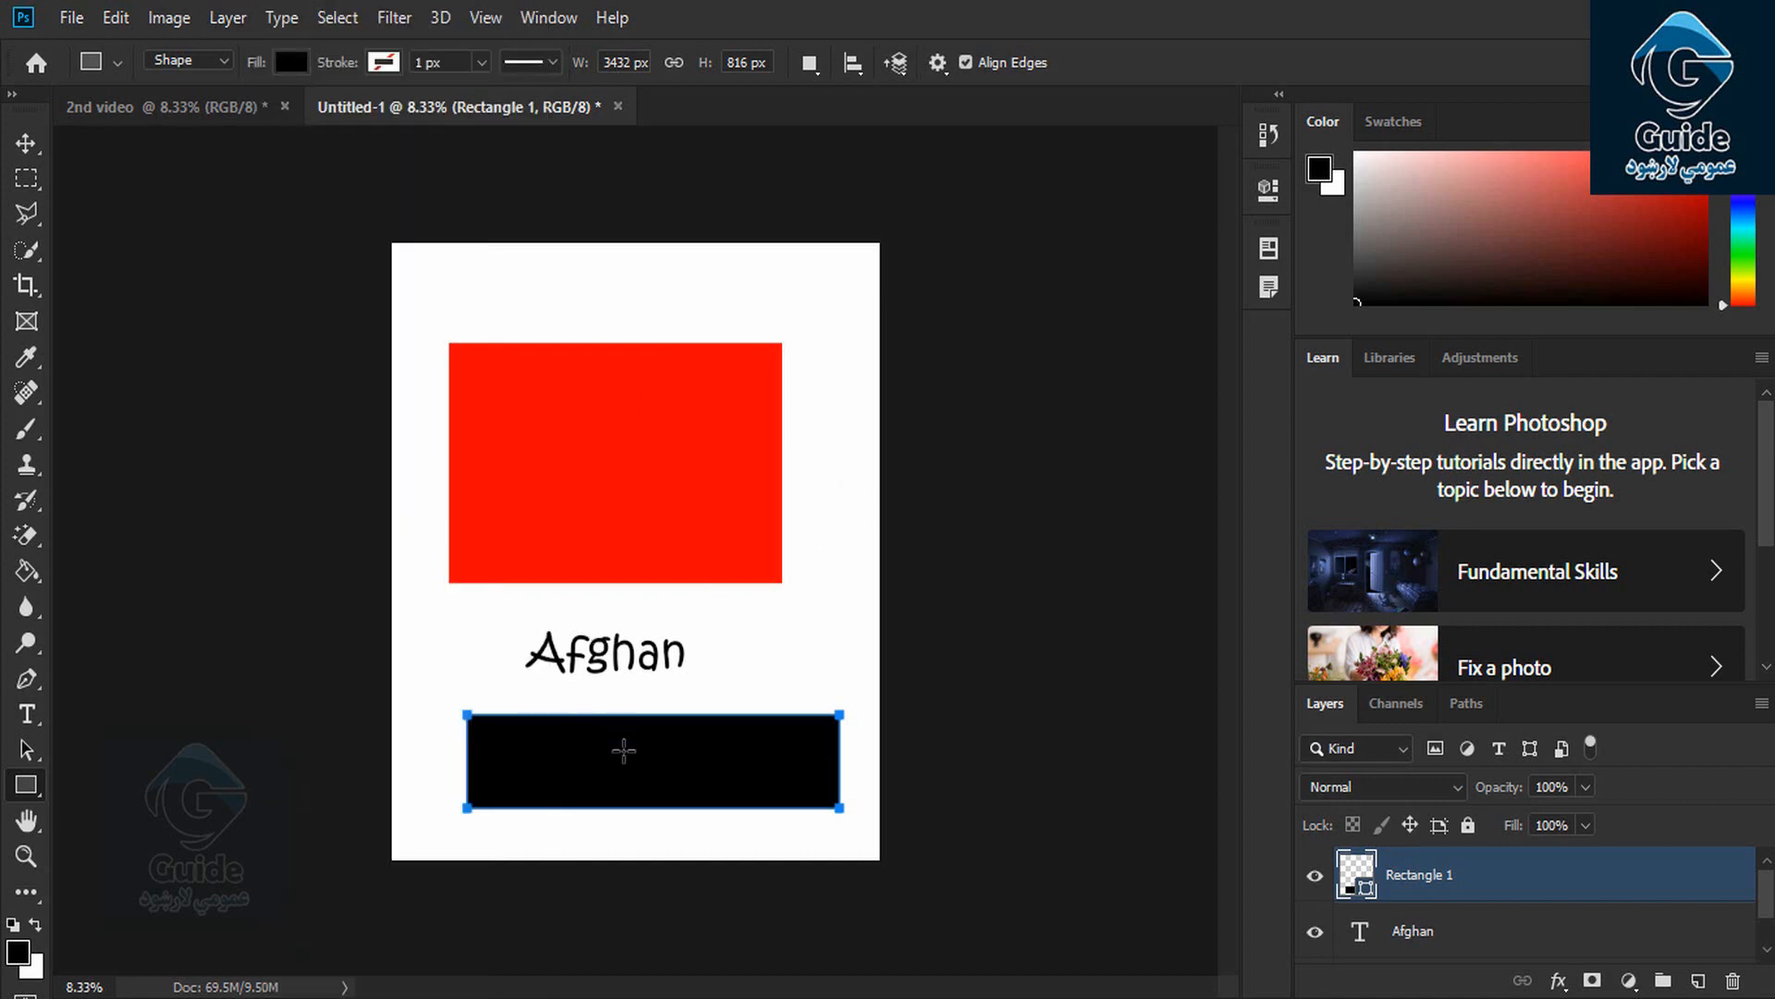
click(228, 18)
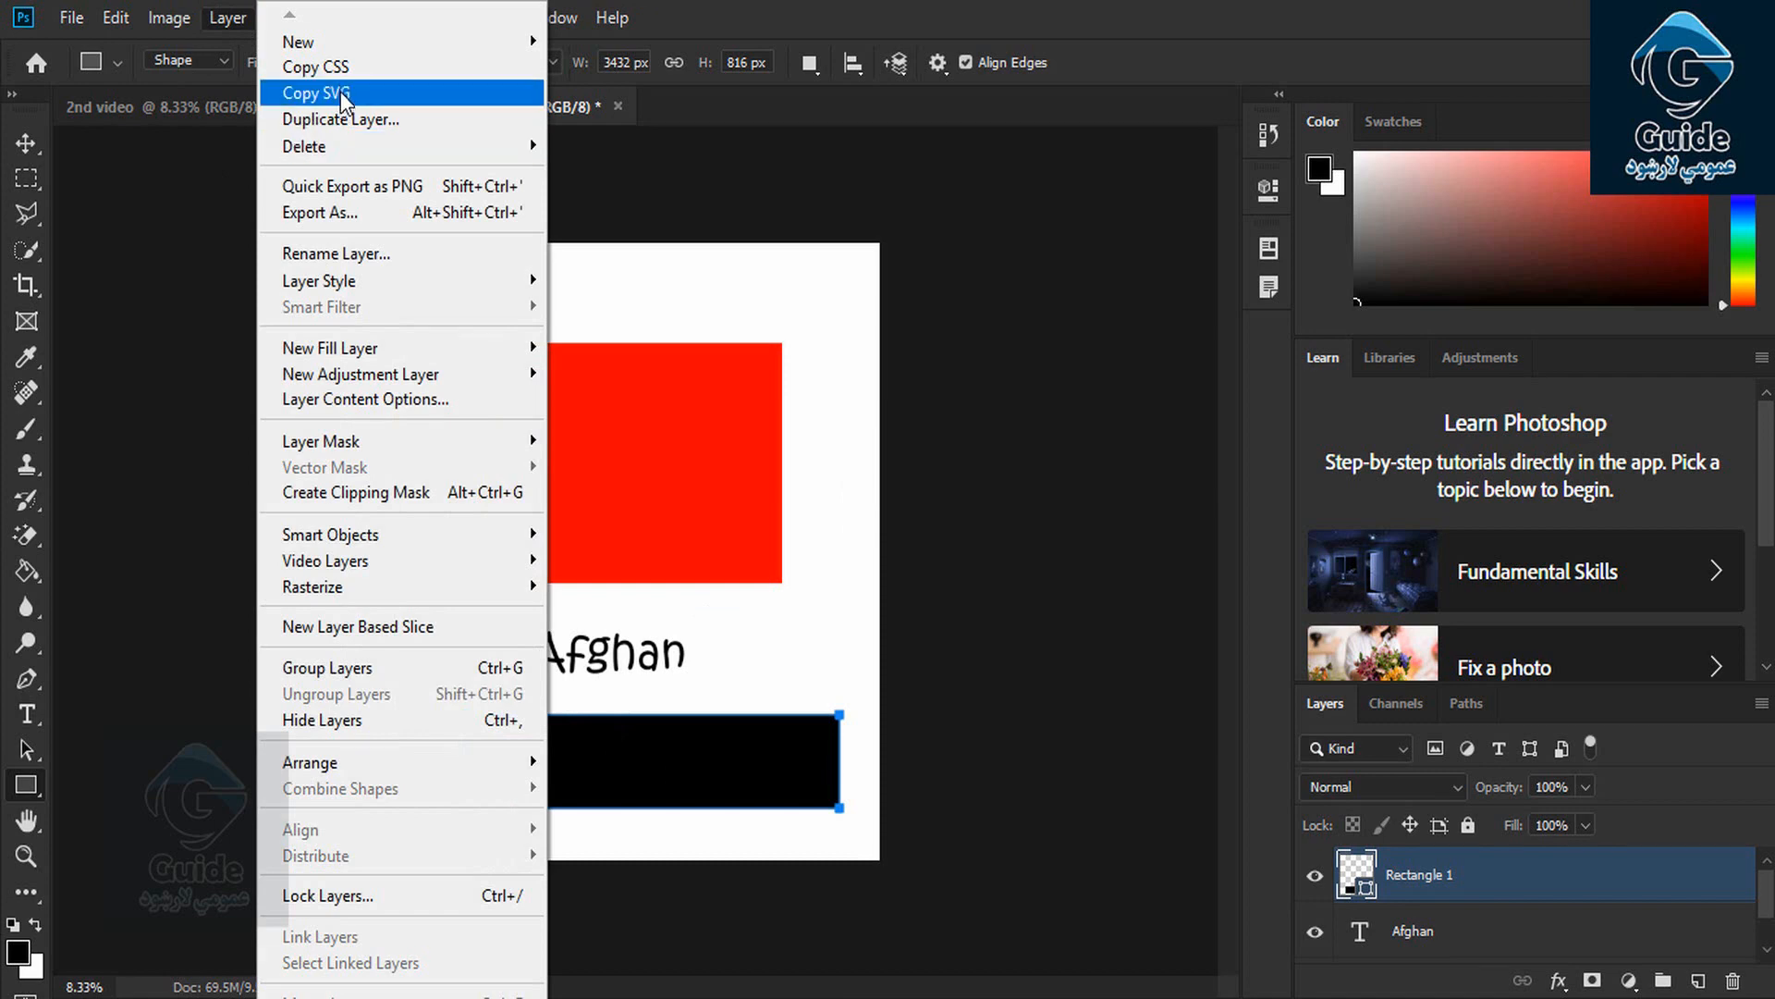
click(342, 95)
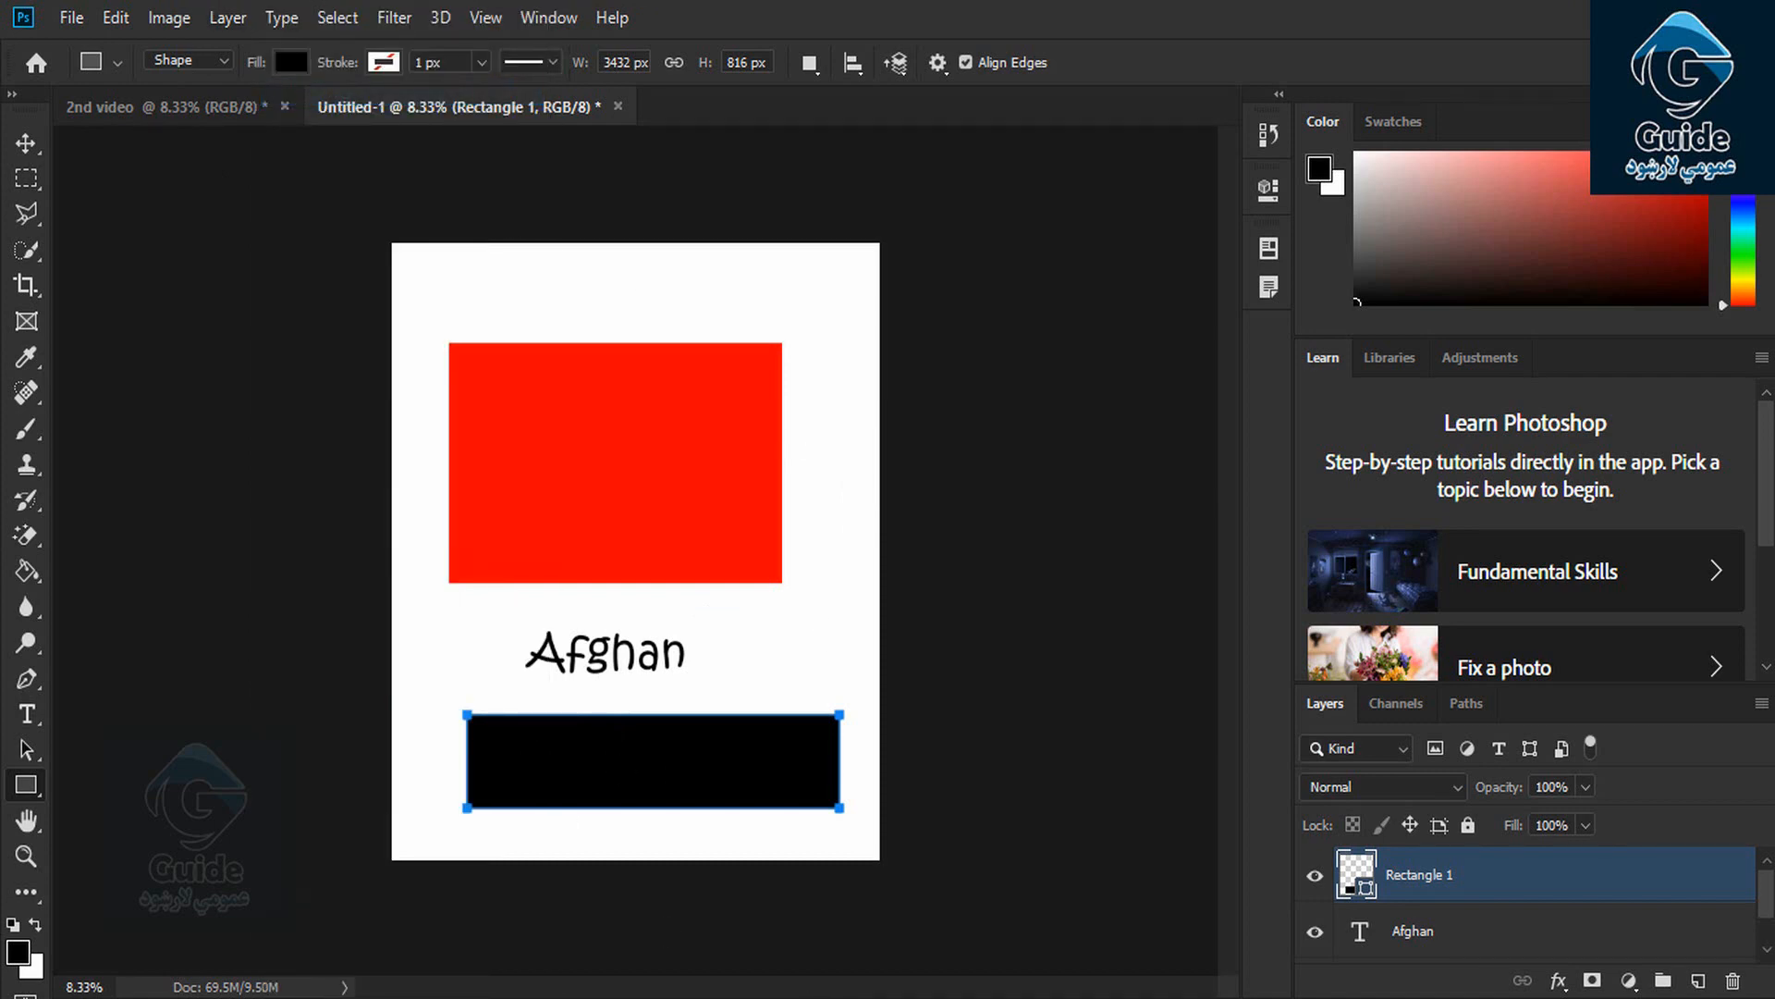
Paste the rectangle's SVG code on a new line below its CSS in Notepad and highlight its xmlns attribute
key(alt+Tab)
key(Return)
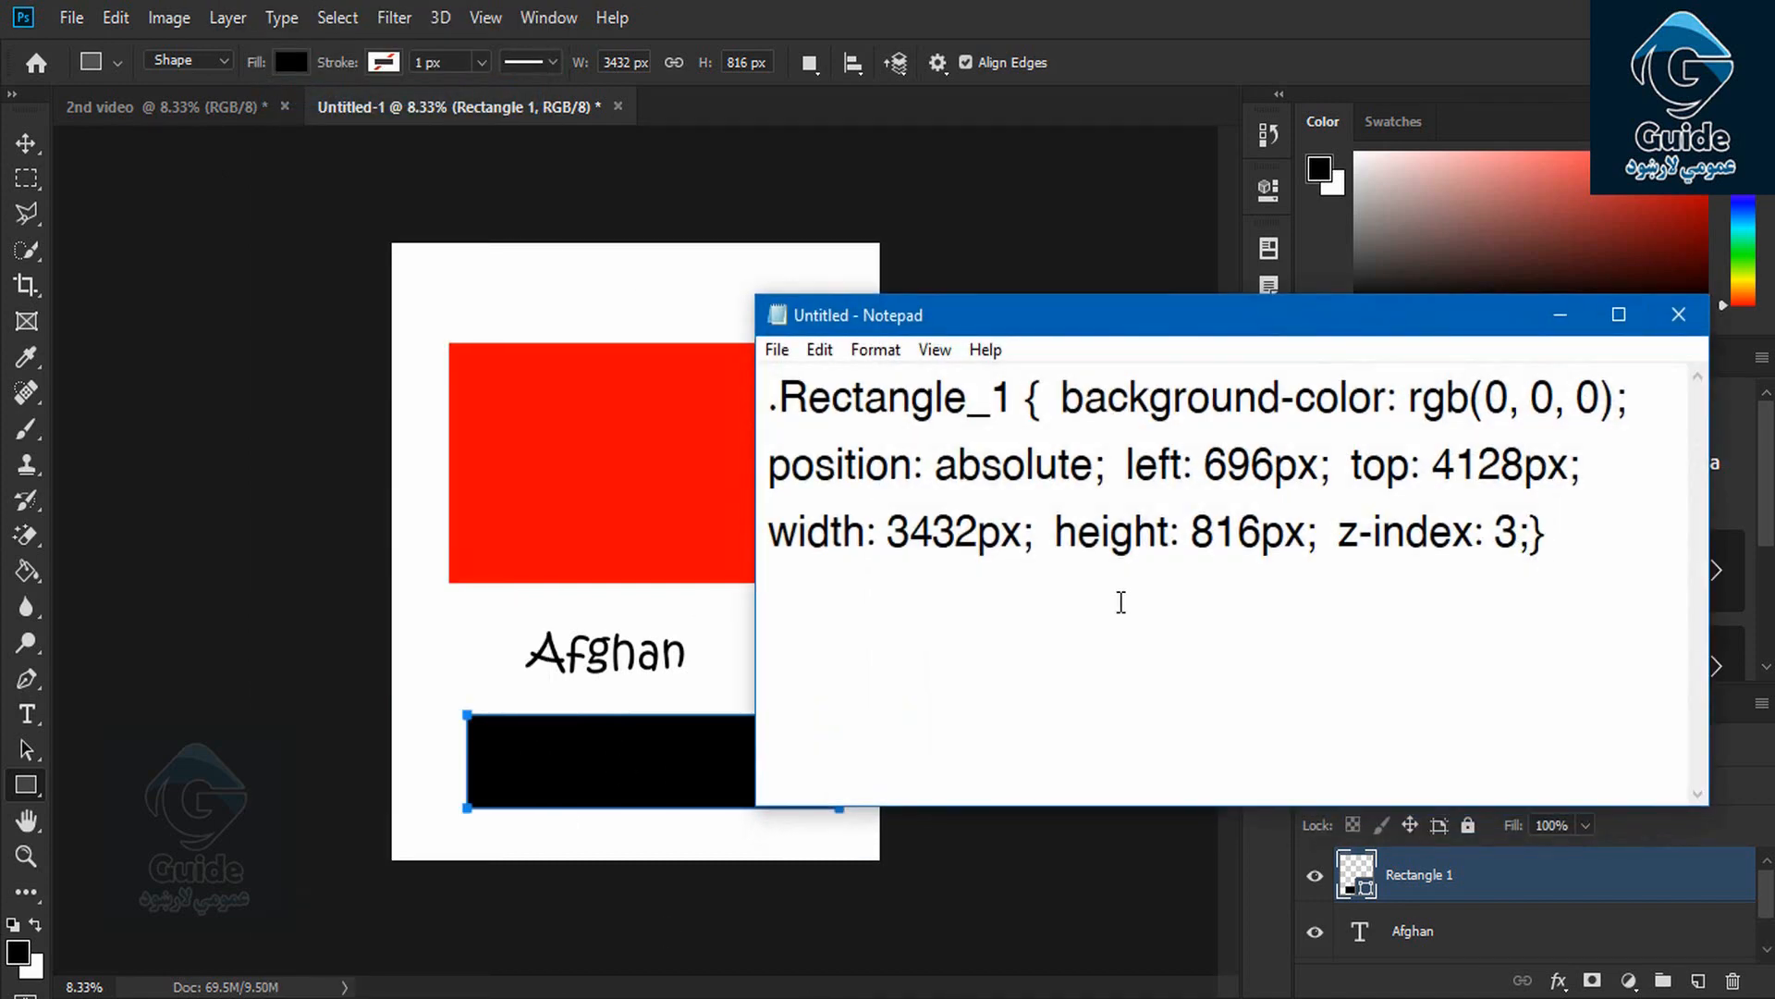
key(ctrl+v)
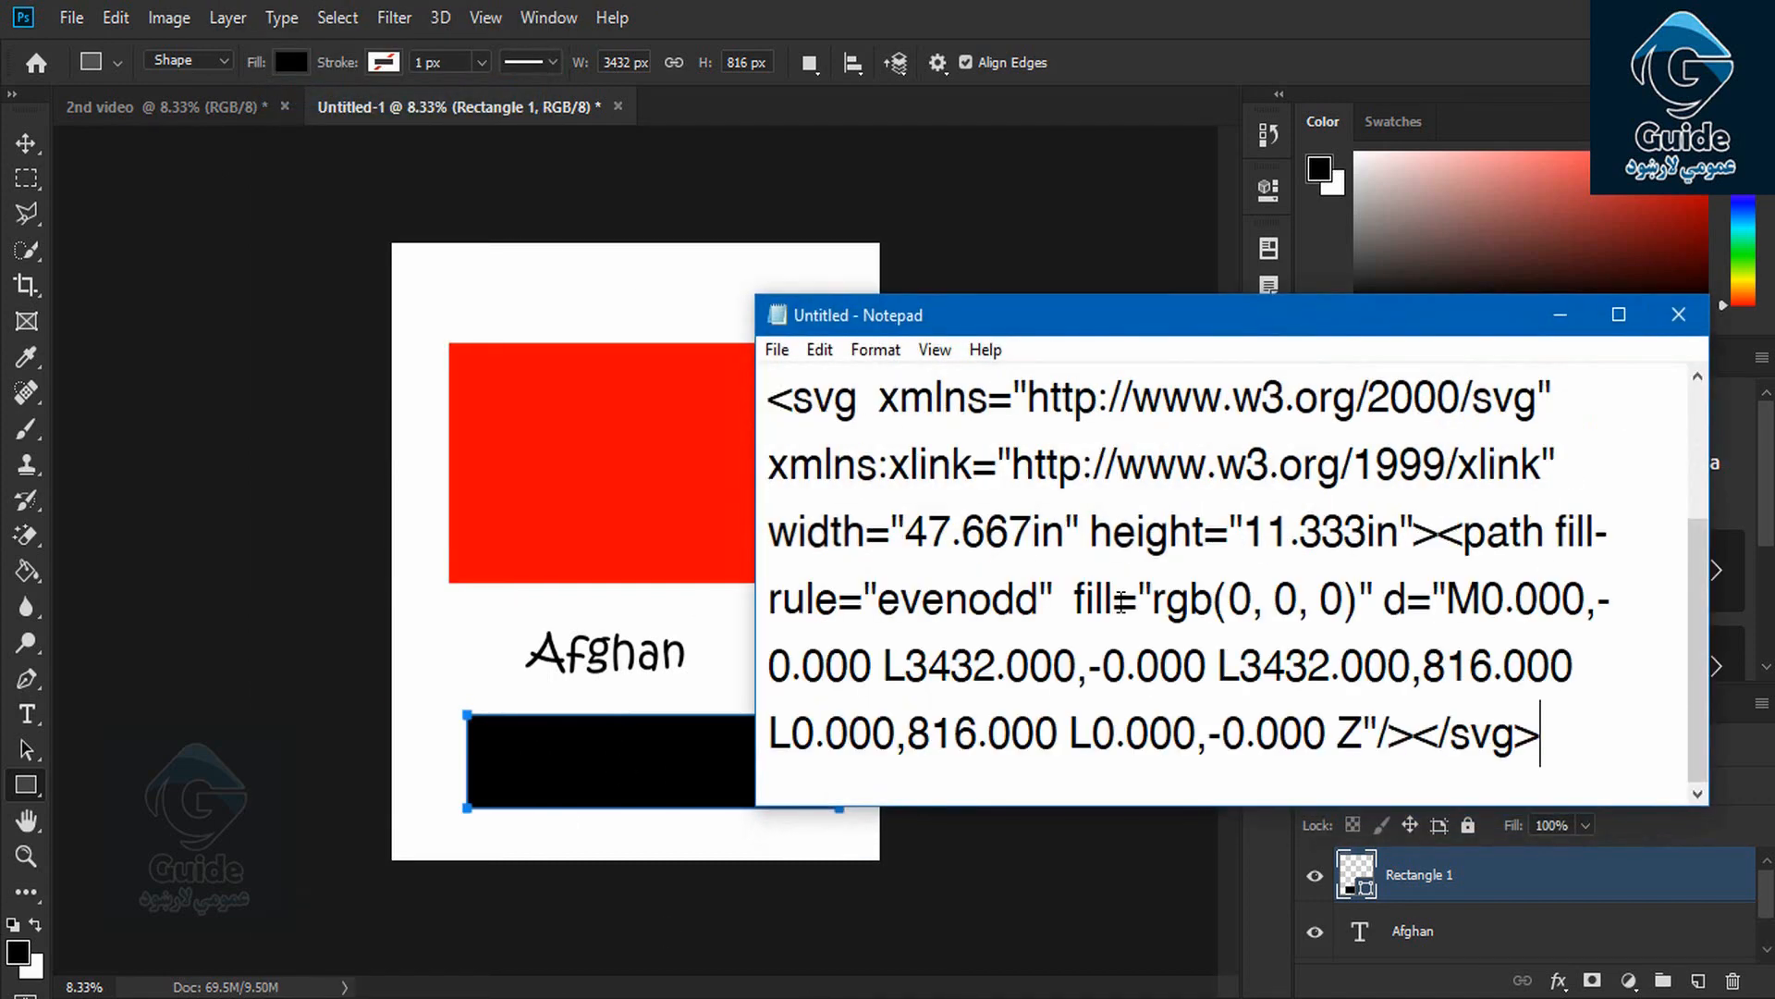
click(1617, 315)
drag(13, 231, 77, 227)
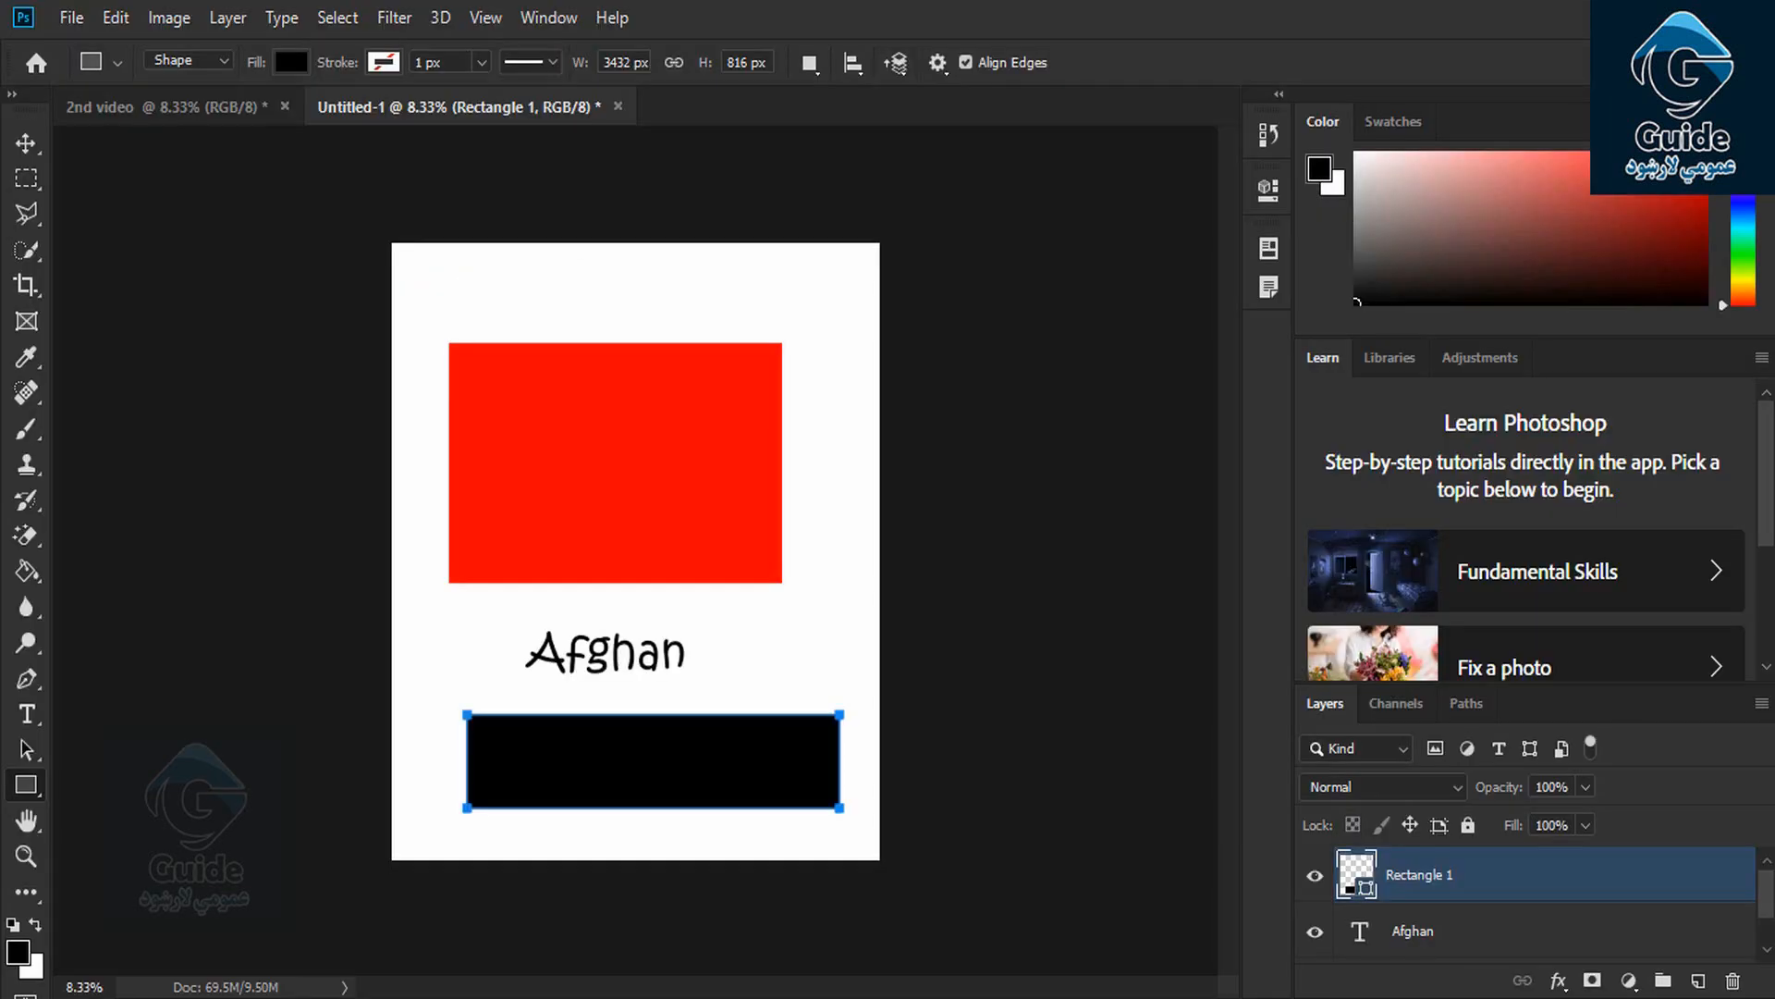
click(239, 21)
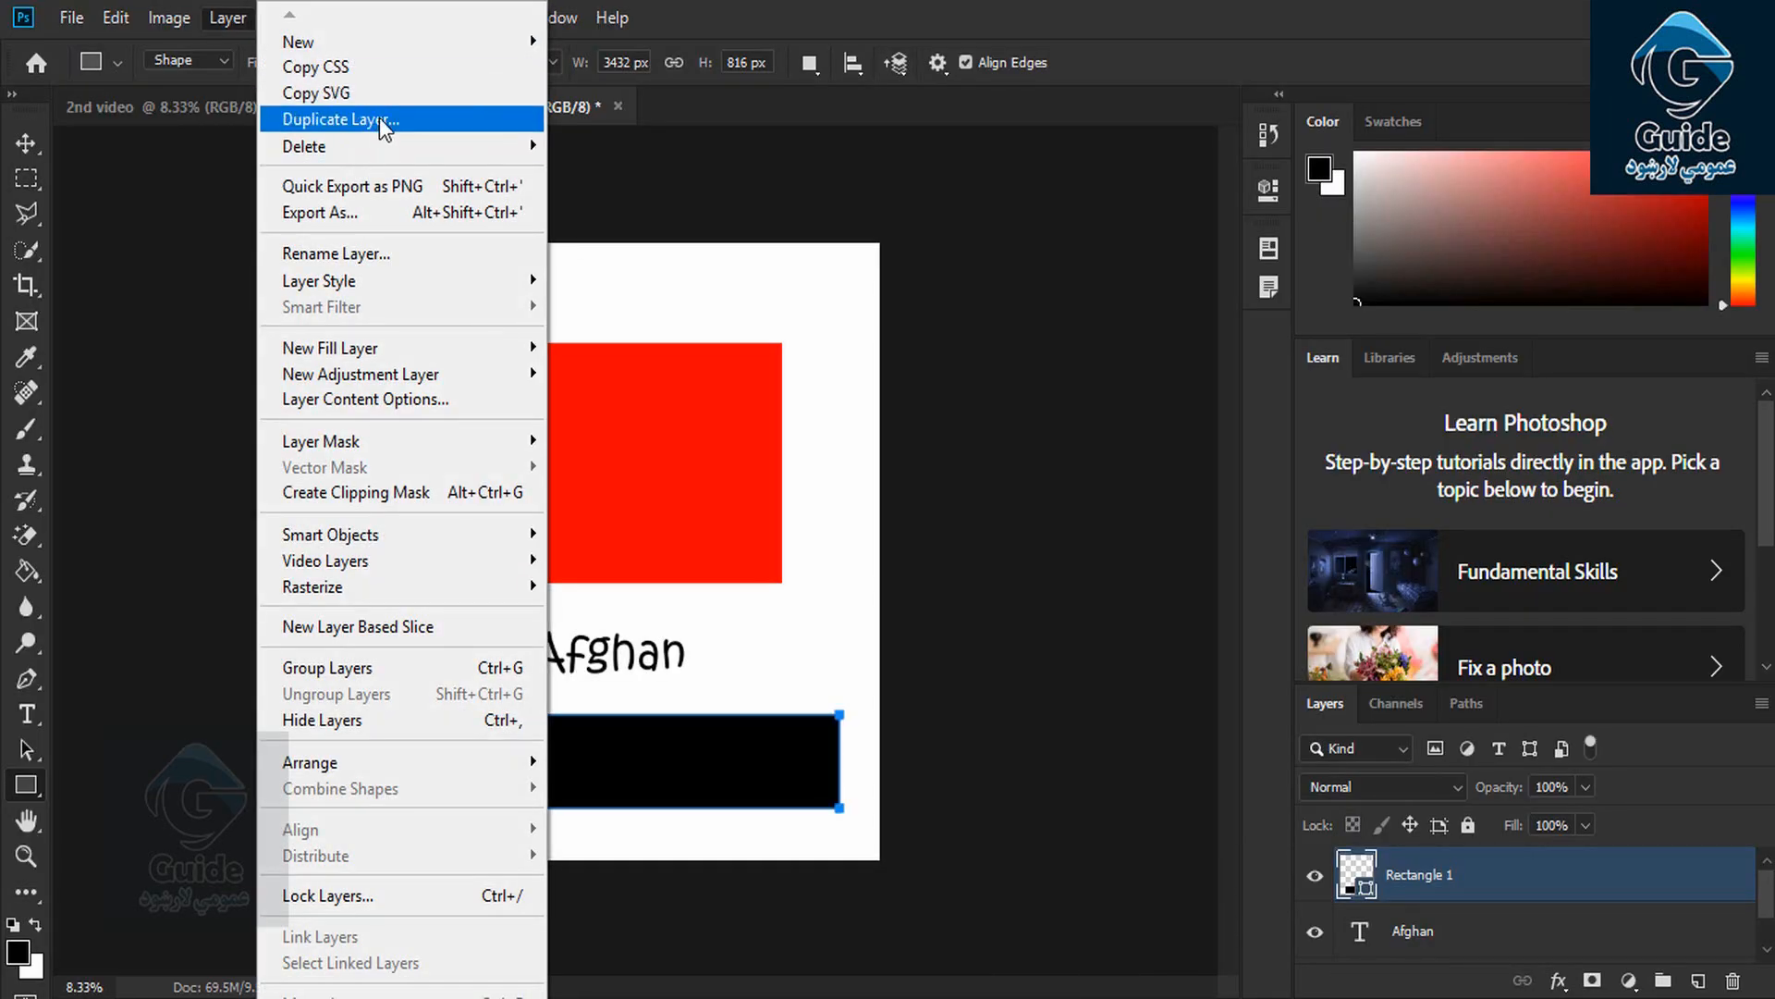
click(1632, 888)
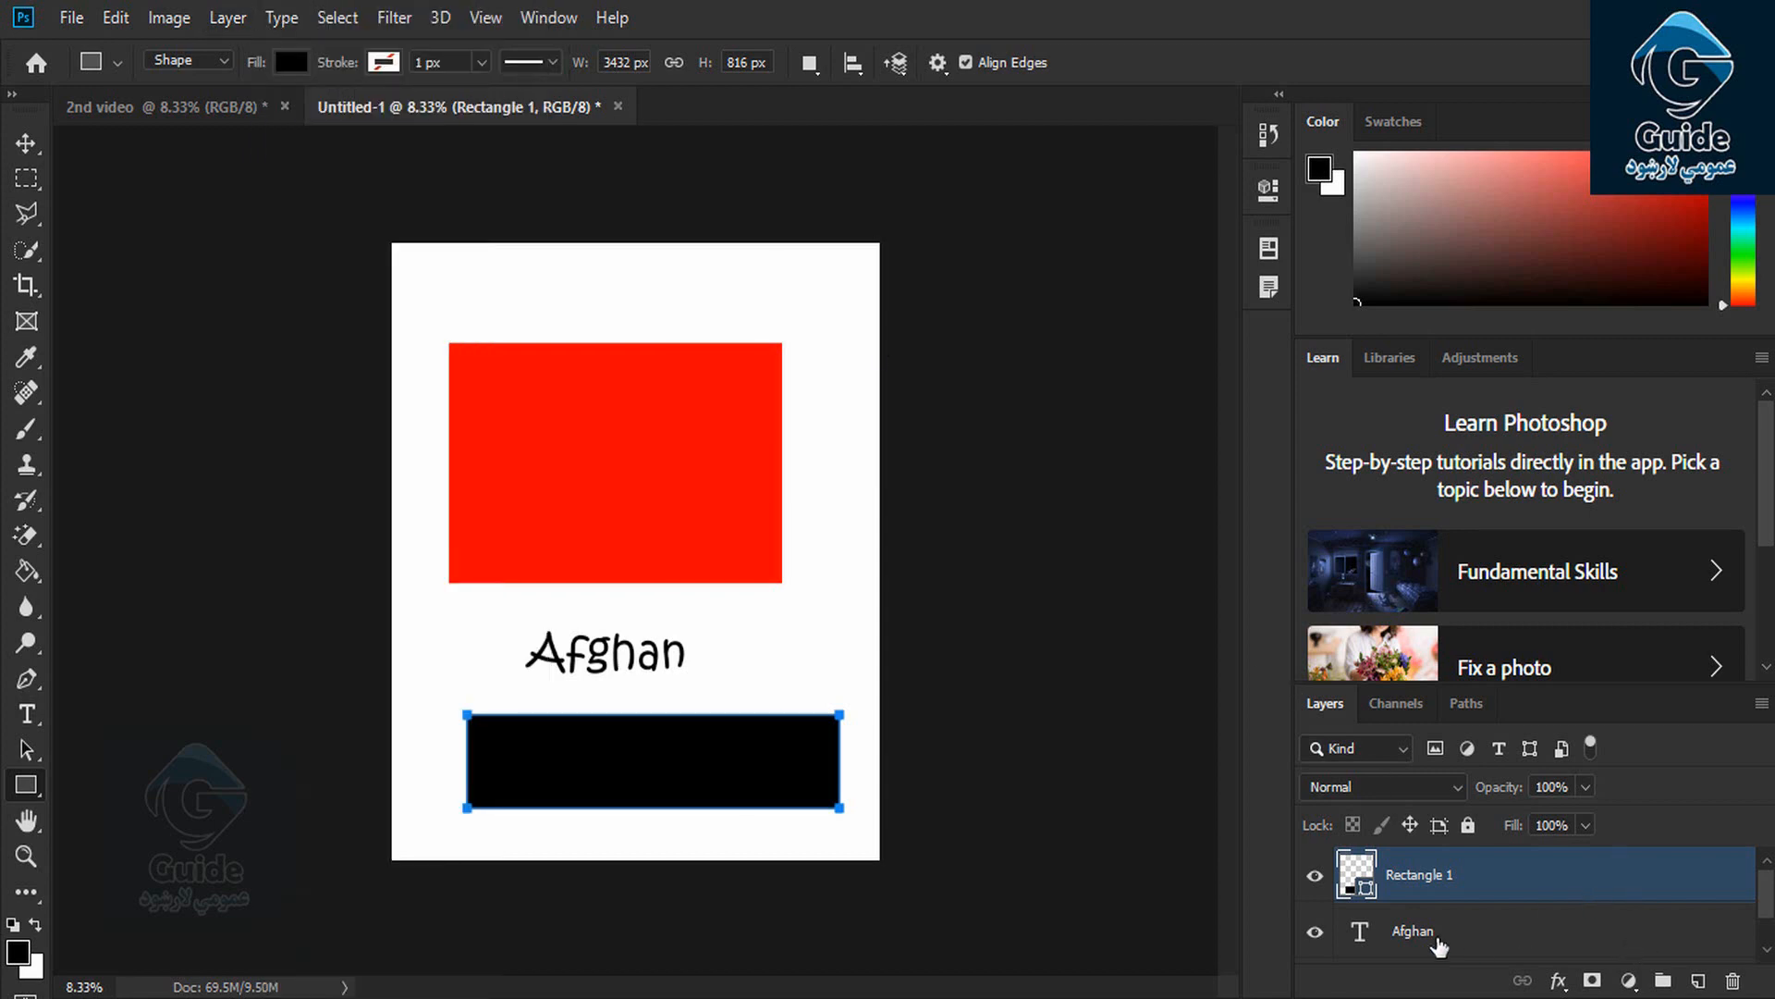
click(228, 18)
click(351, 128)
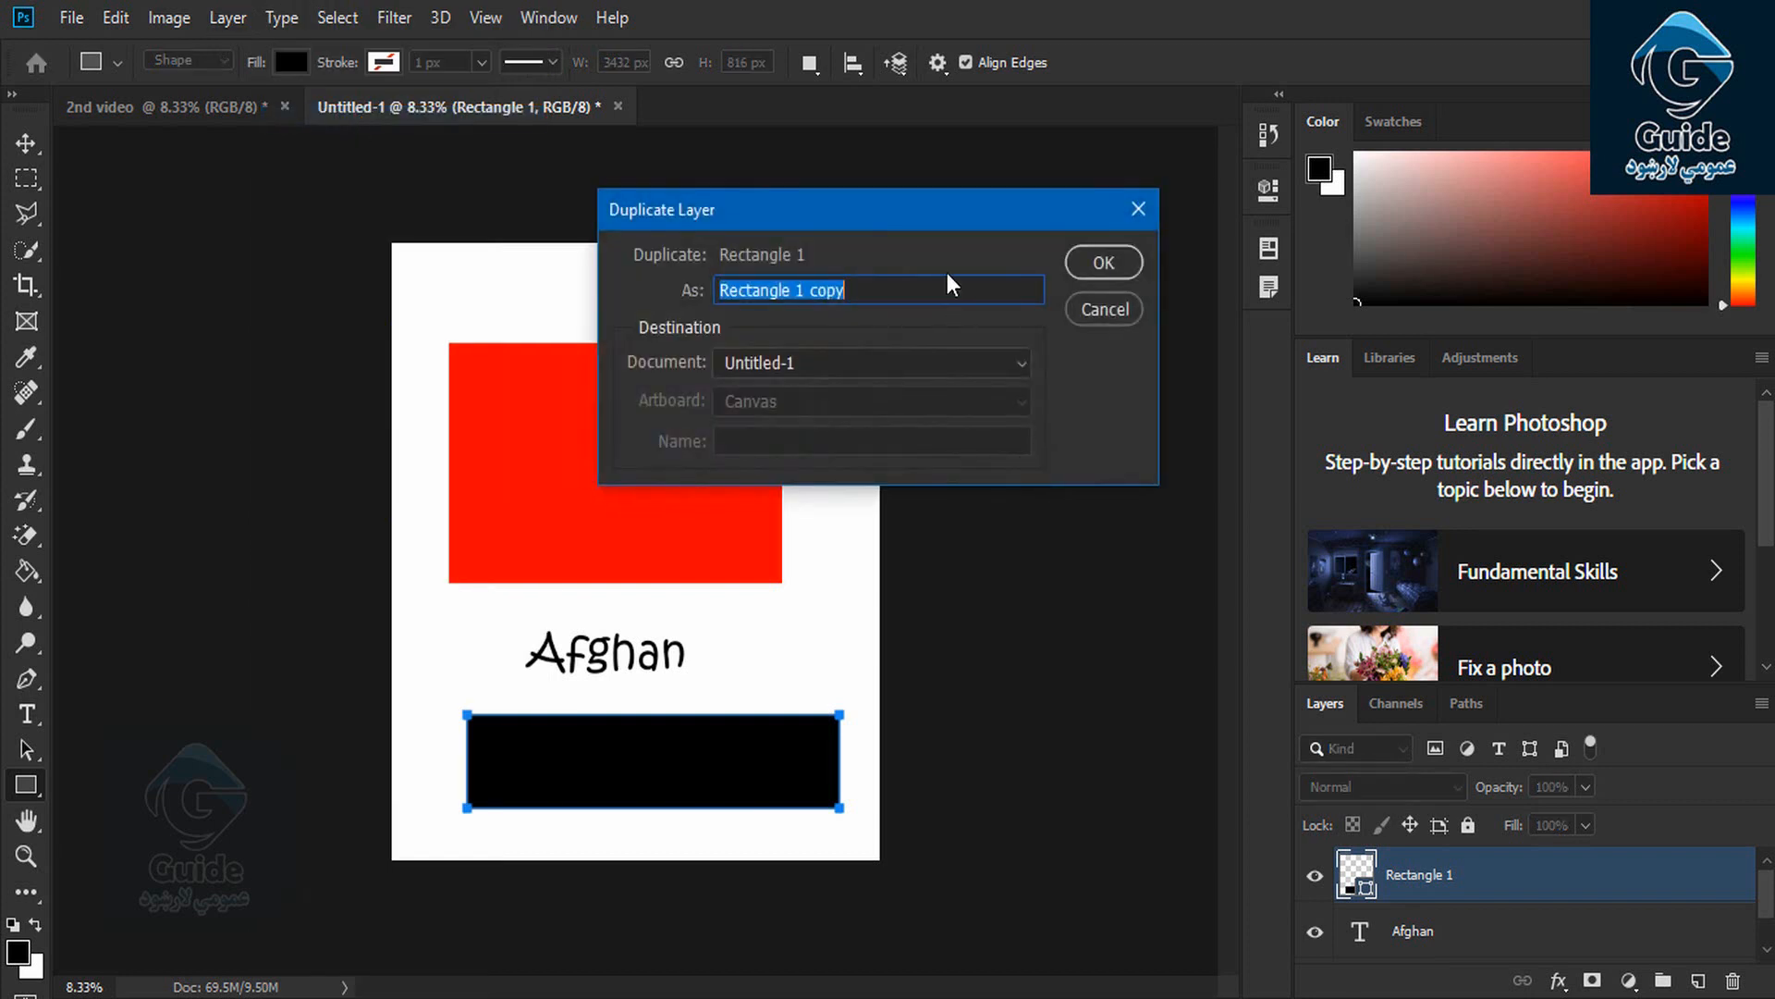
text(New layer)
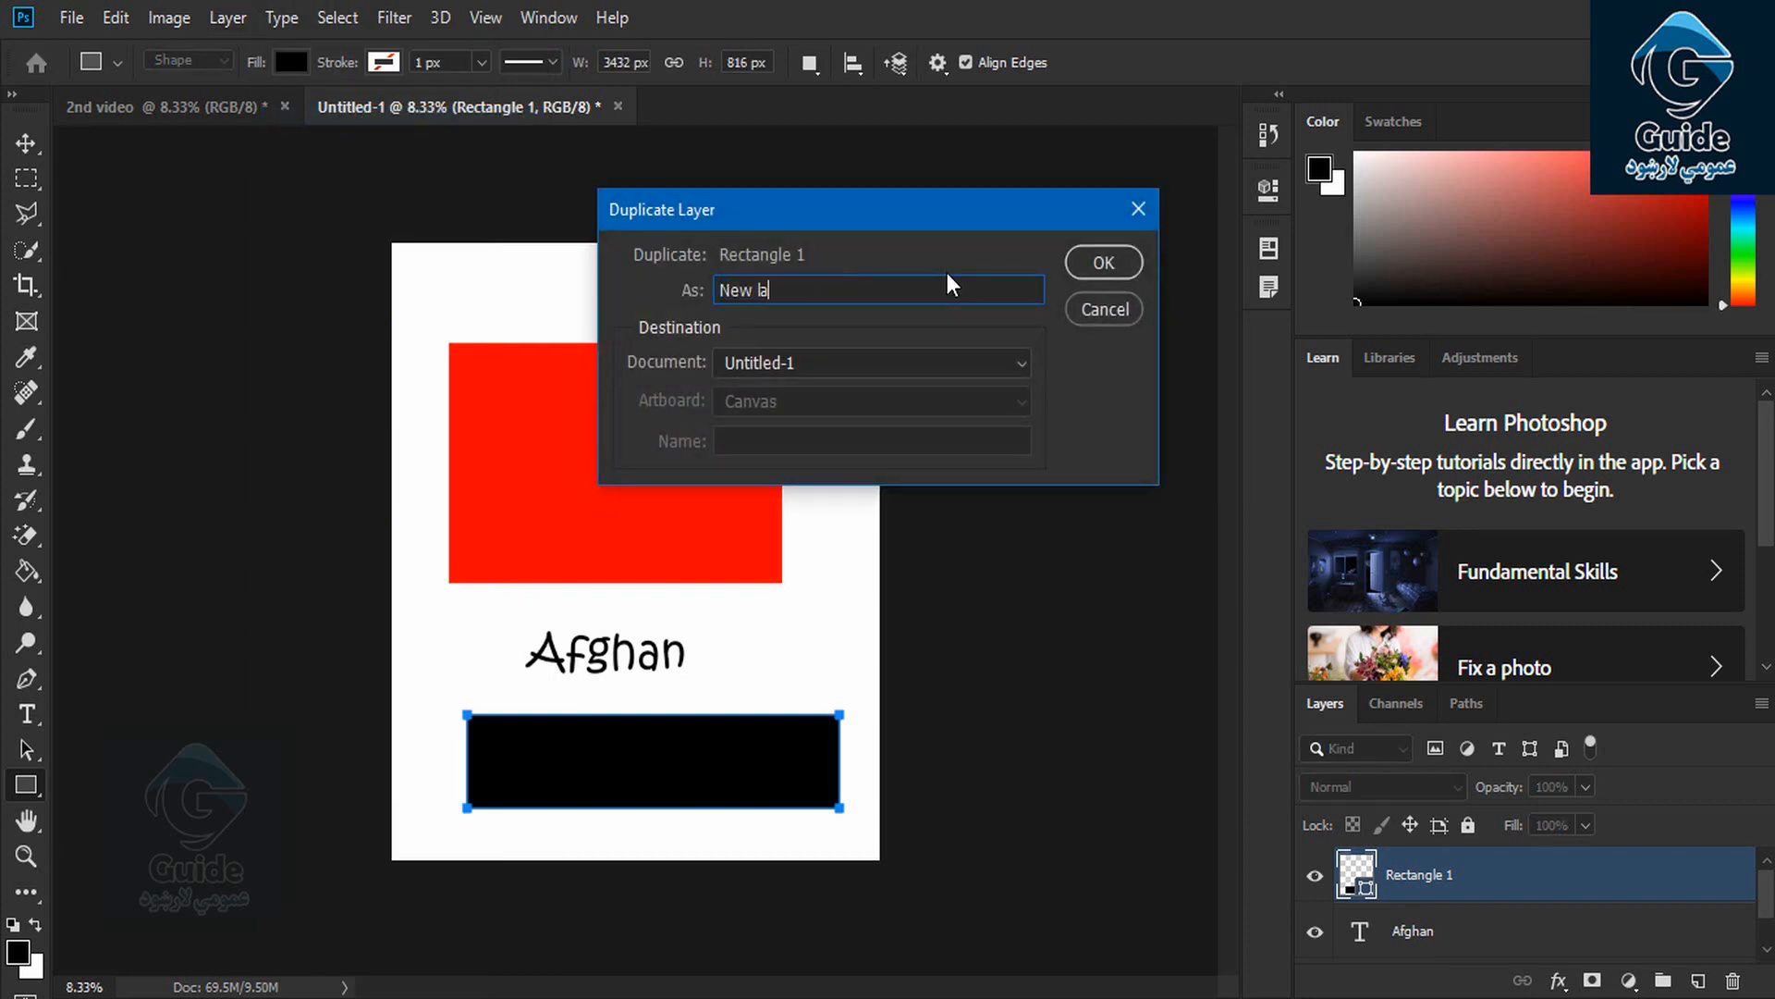
click(932, 368)
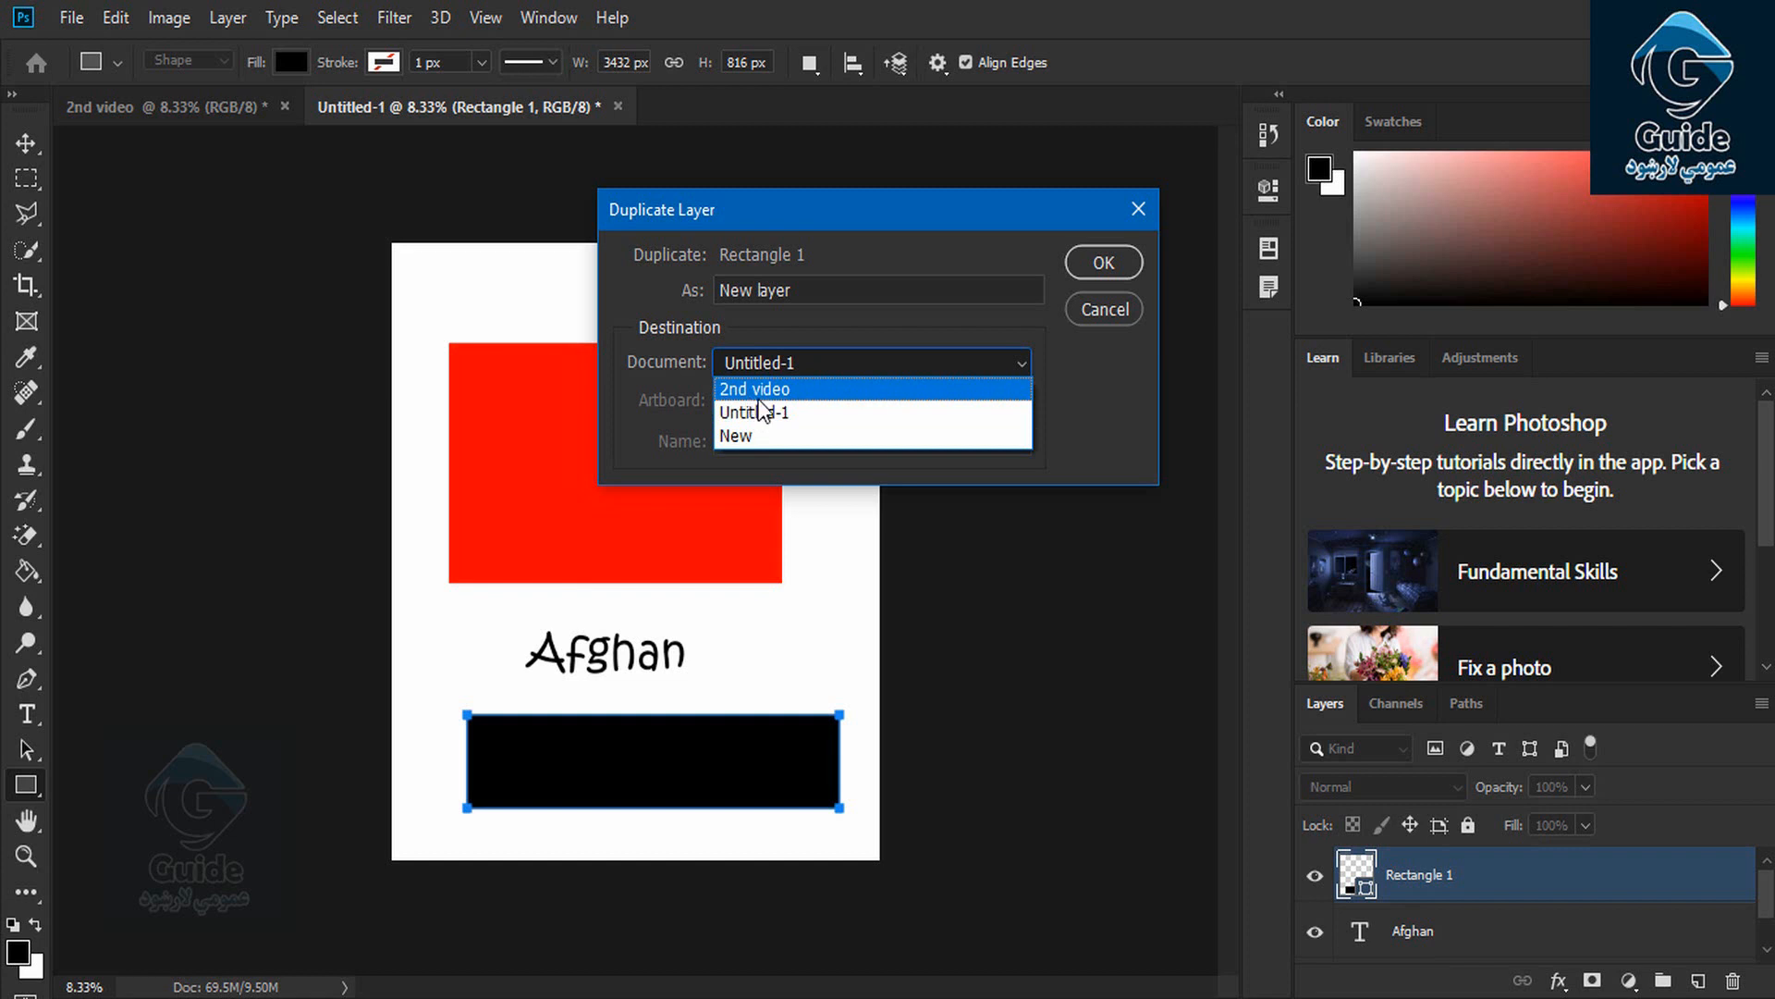
click(782, 414)
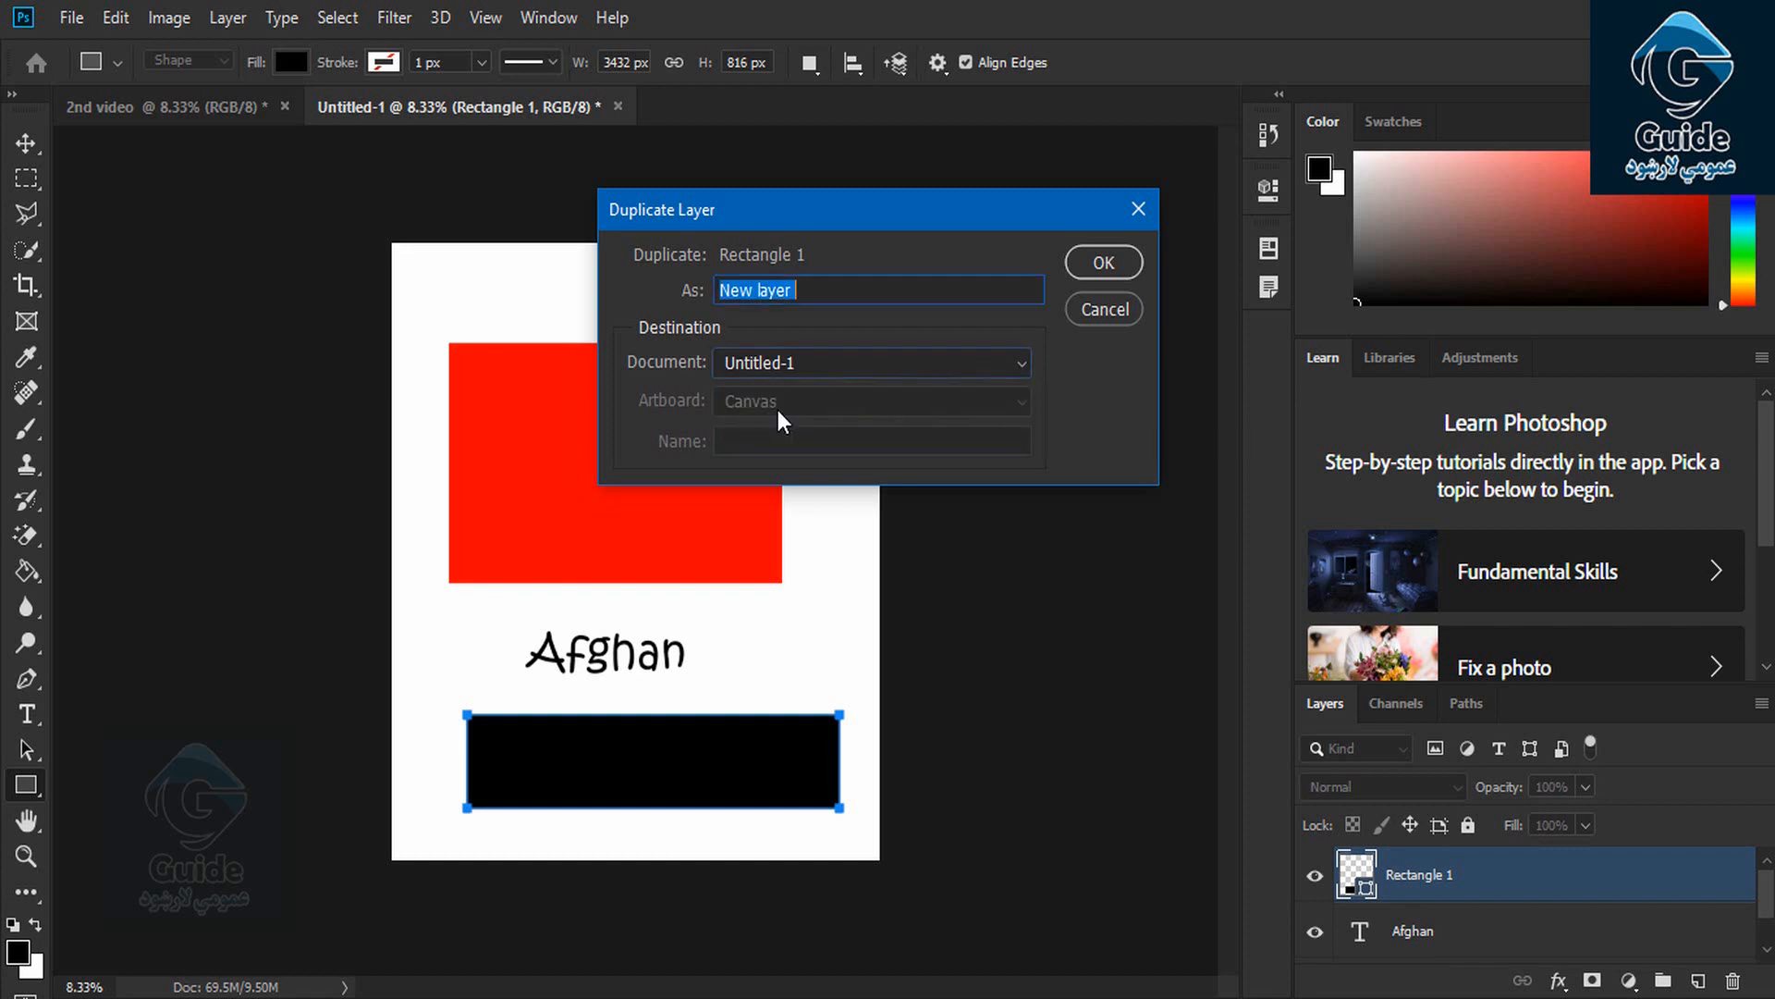
click(1130, 269)
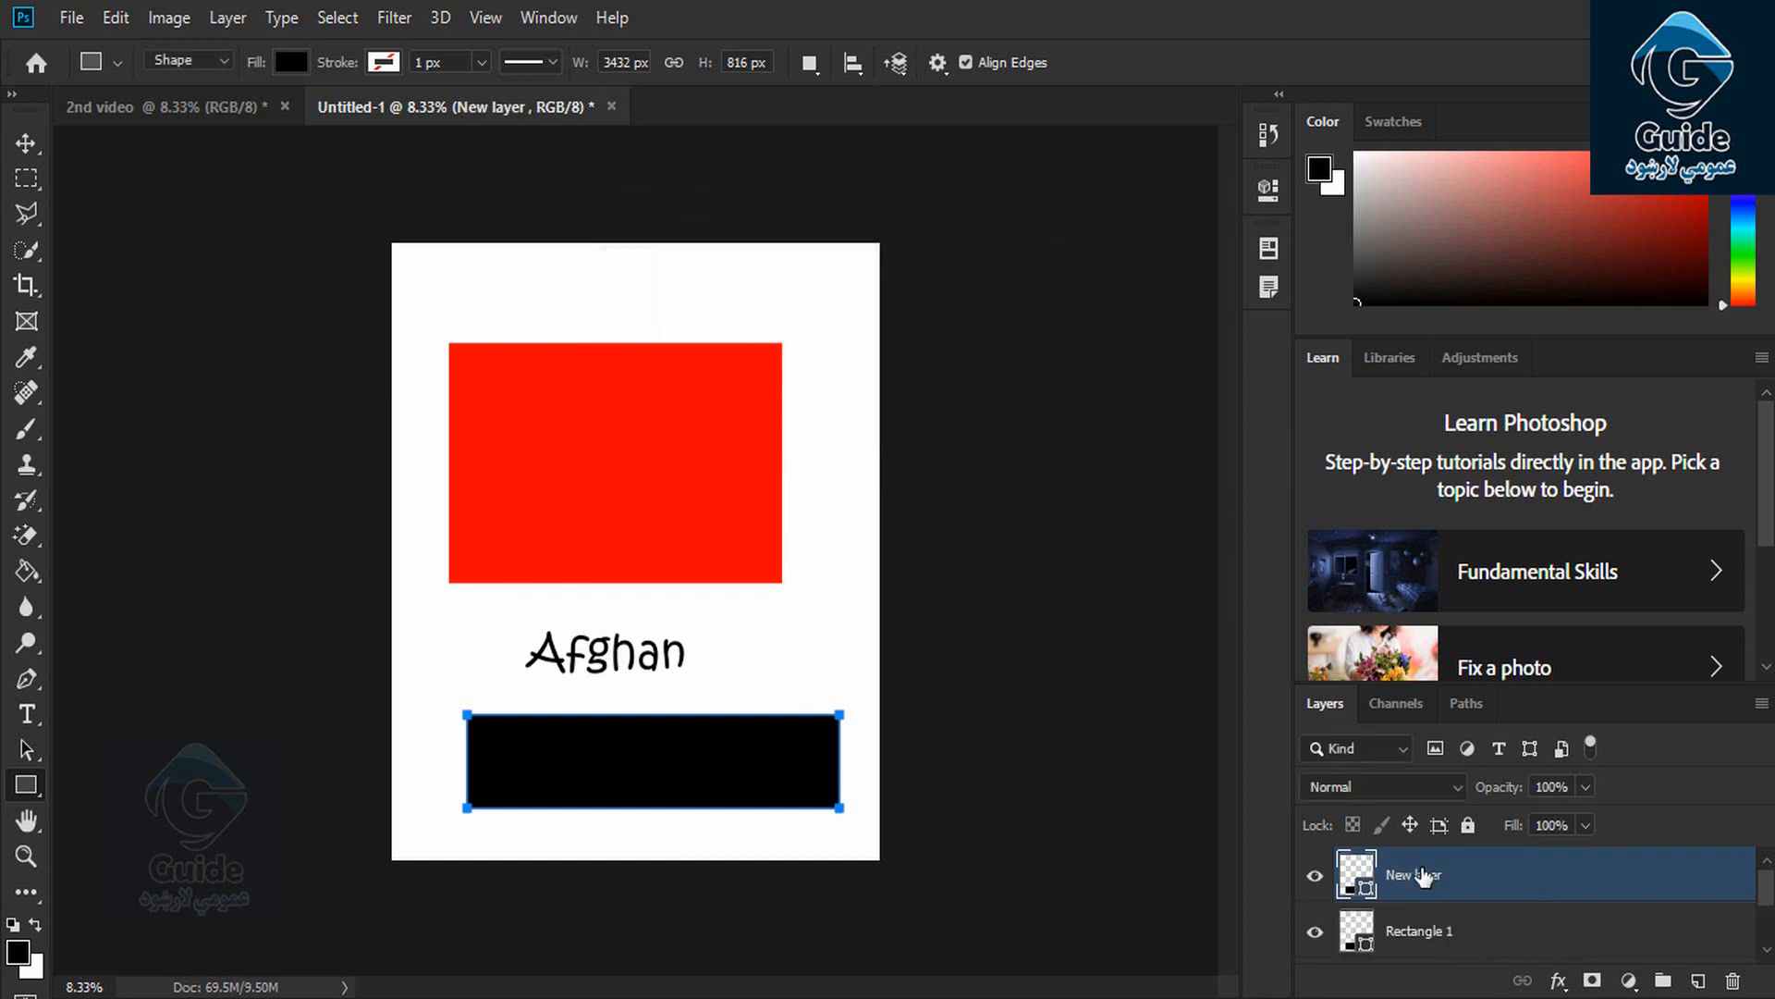
key(ctrl+z)
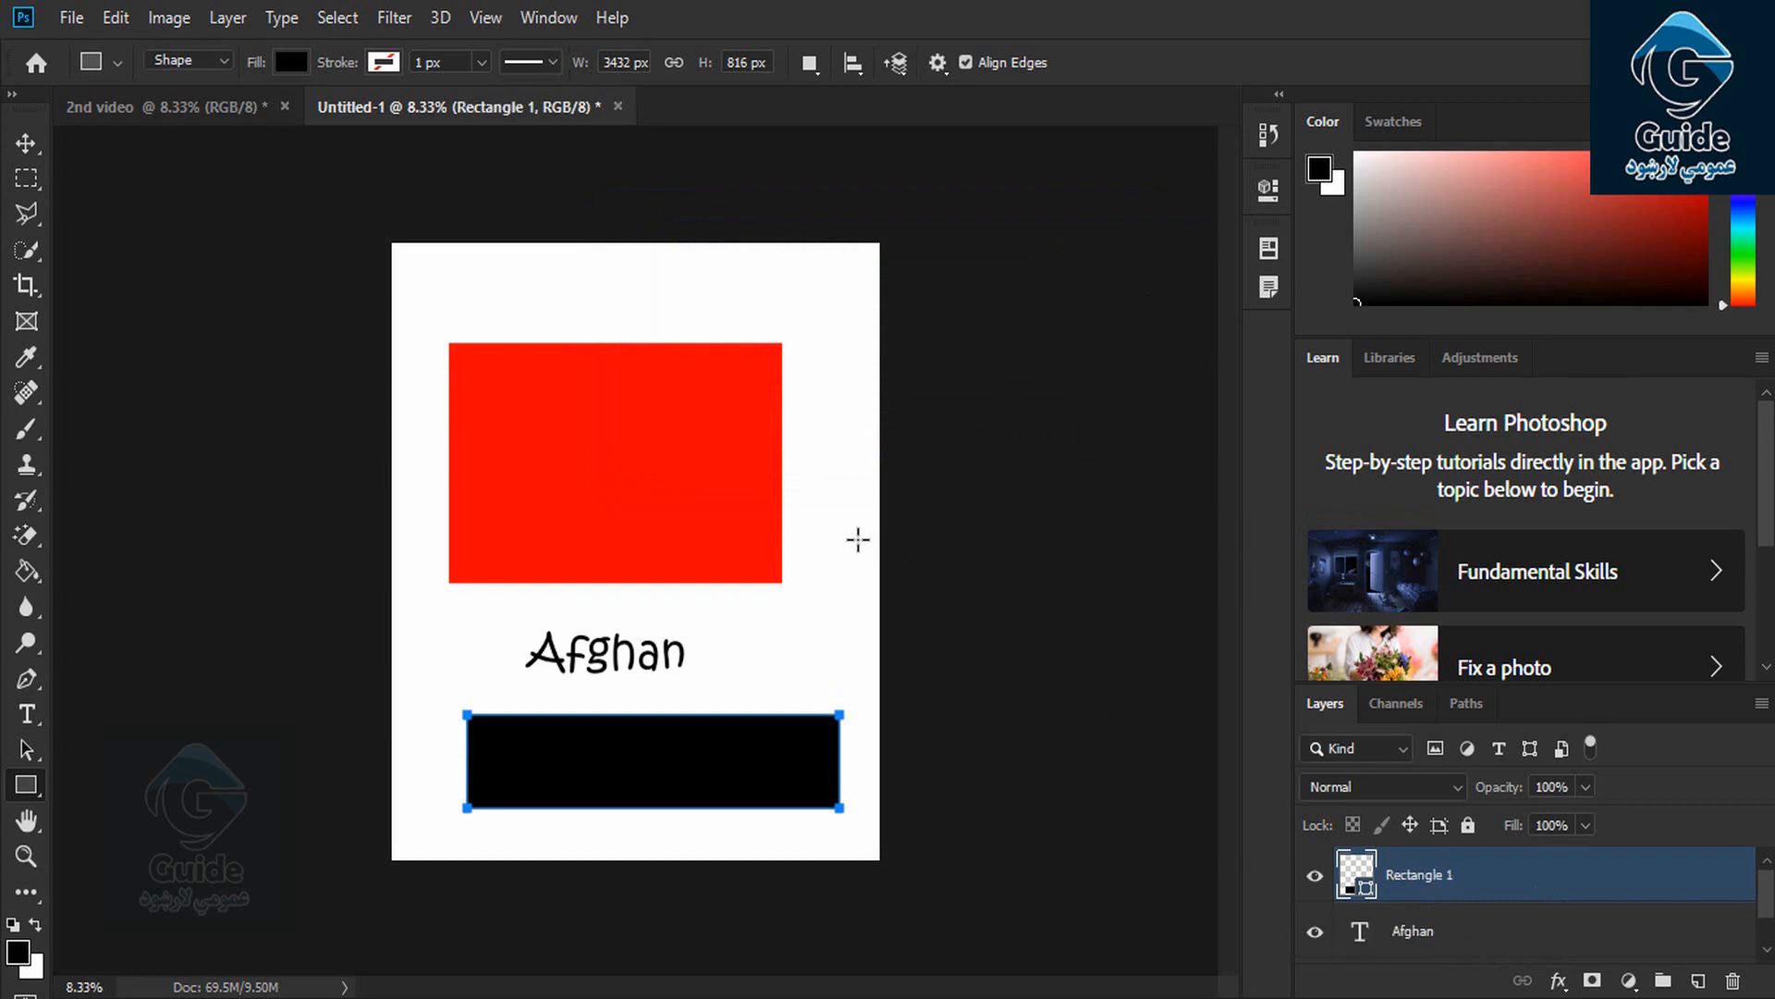
click(227, 16)
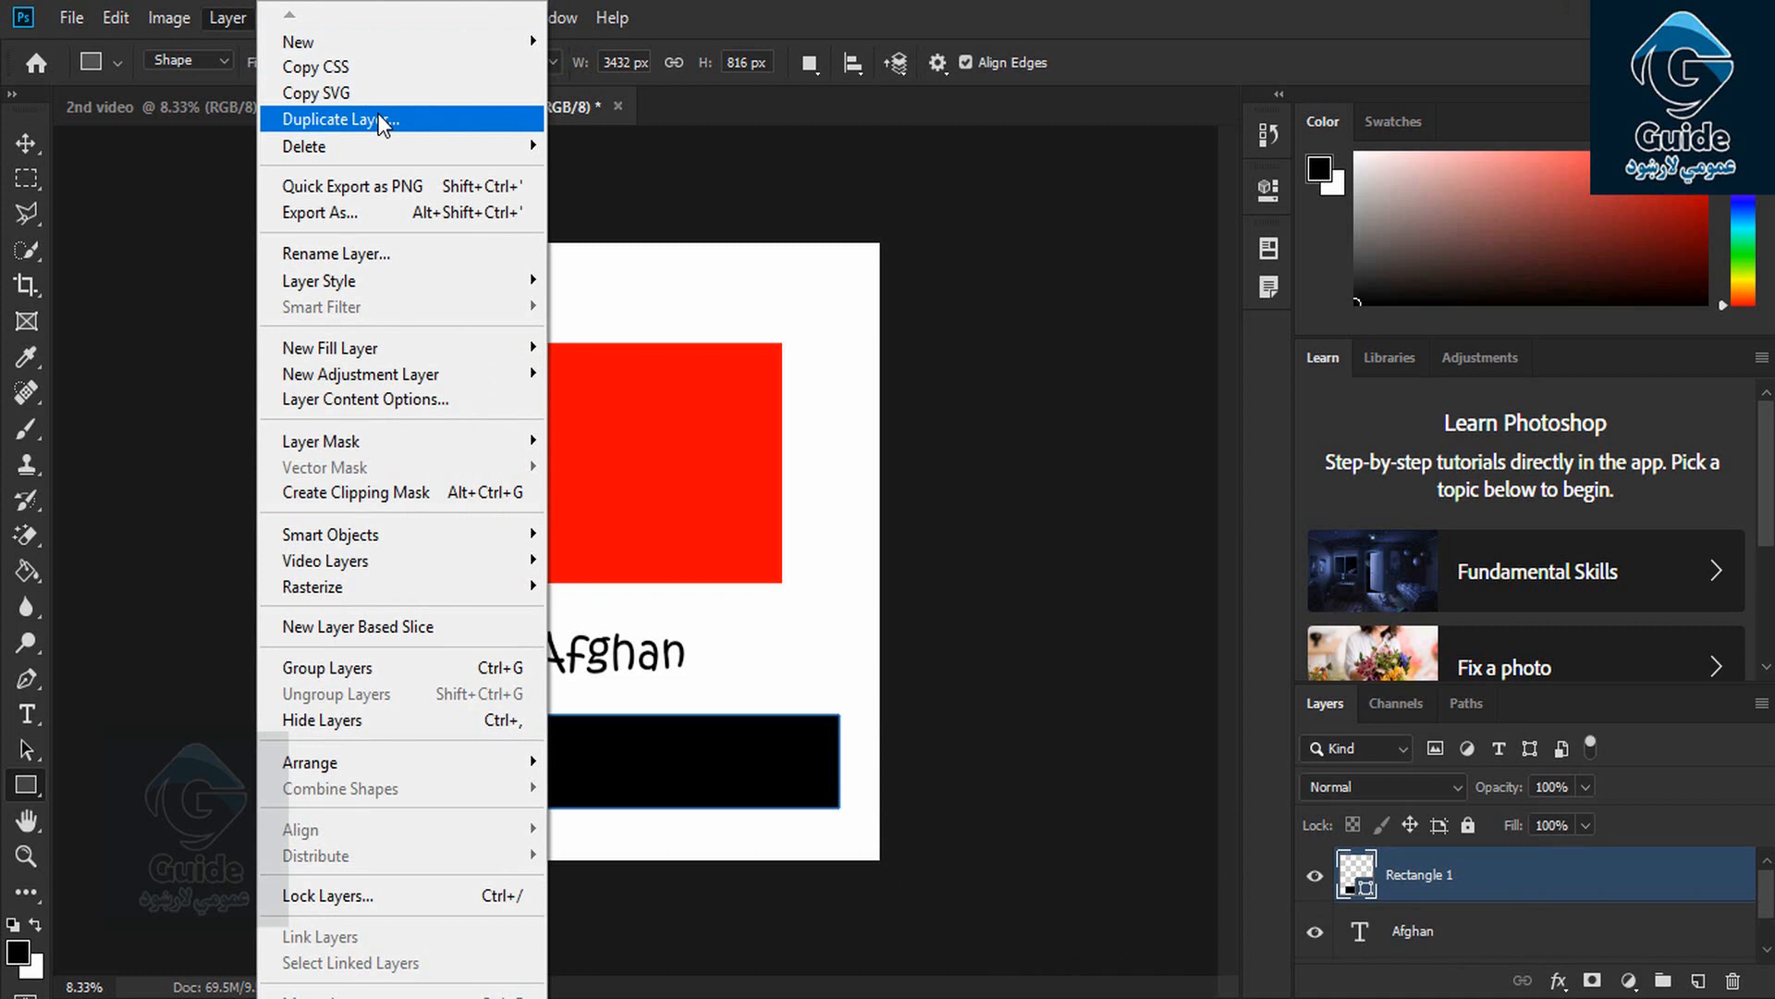
click(382, 120)
click(1109, 262)
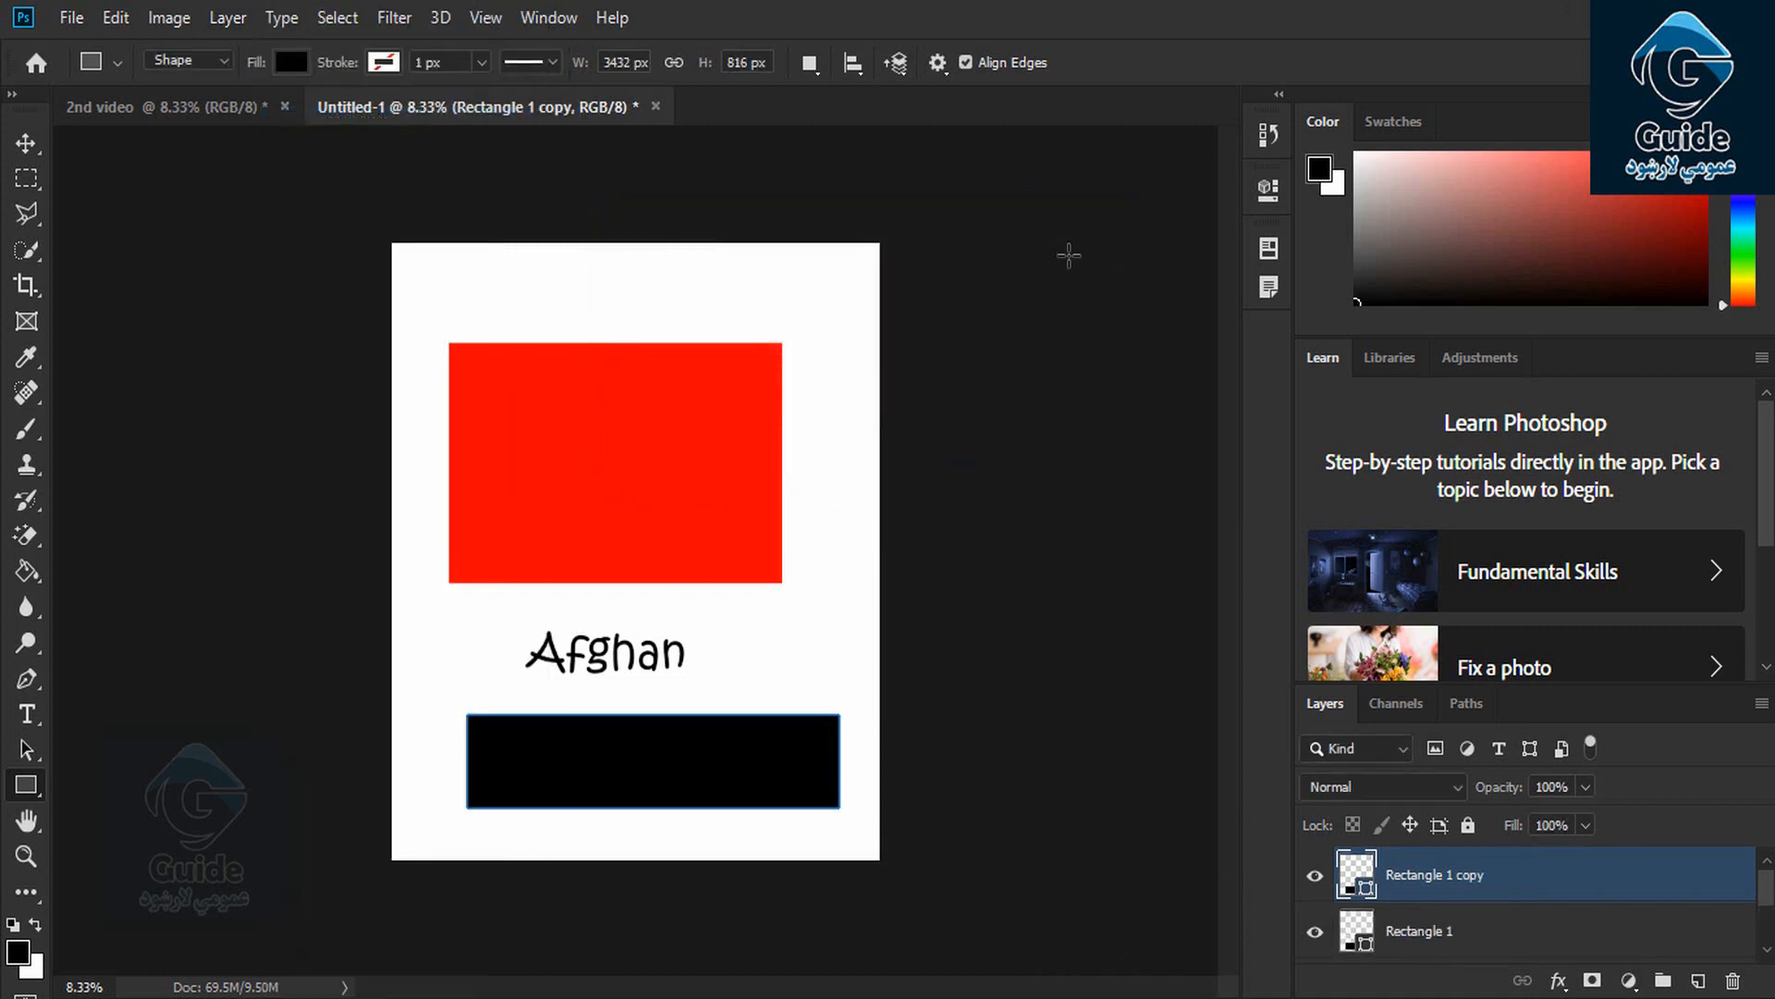
click(227, 19)
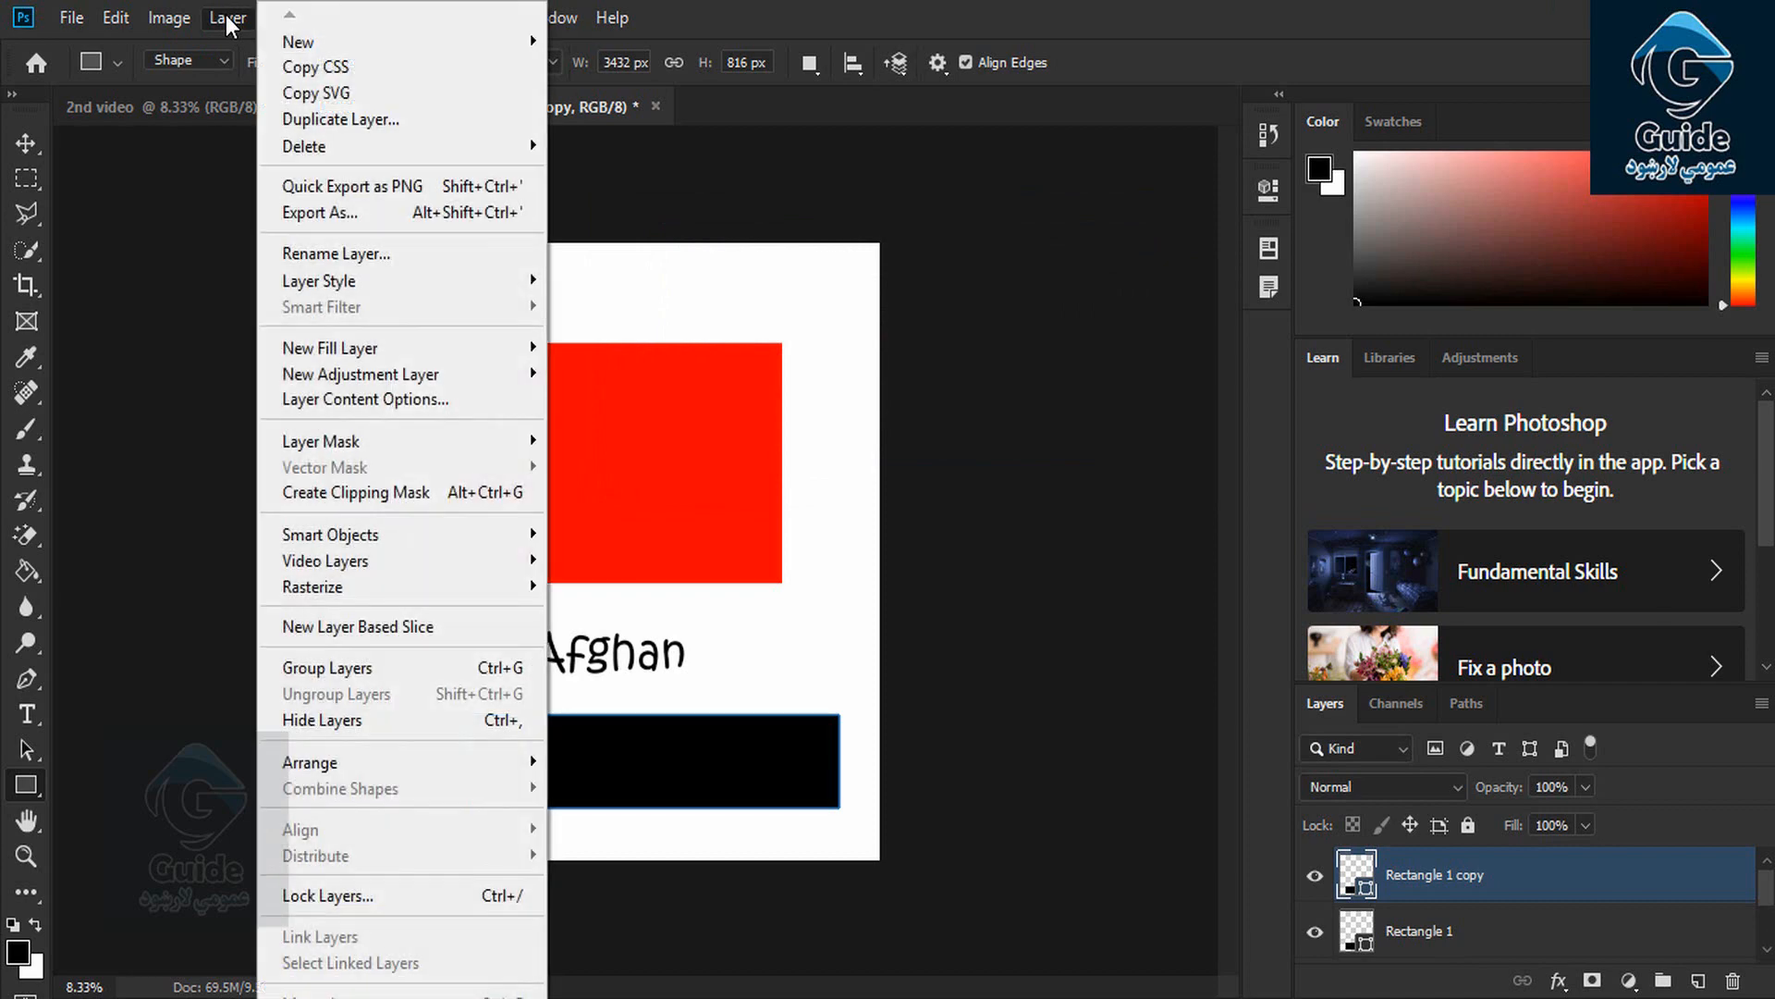
mouse_move(356, 147)
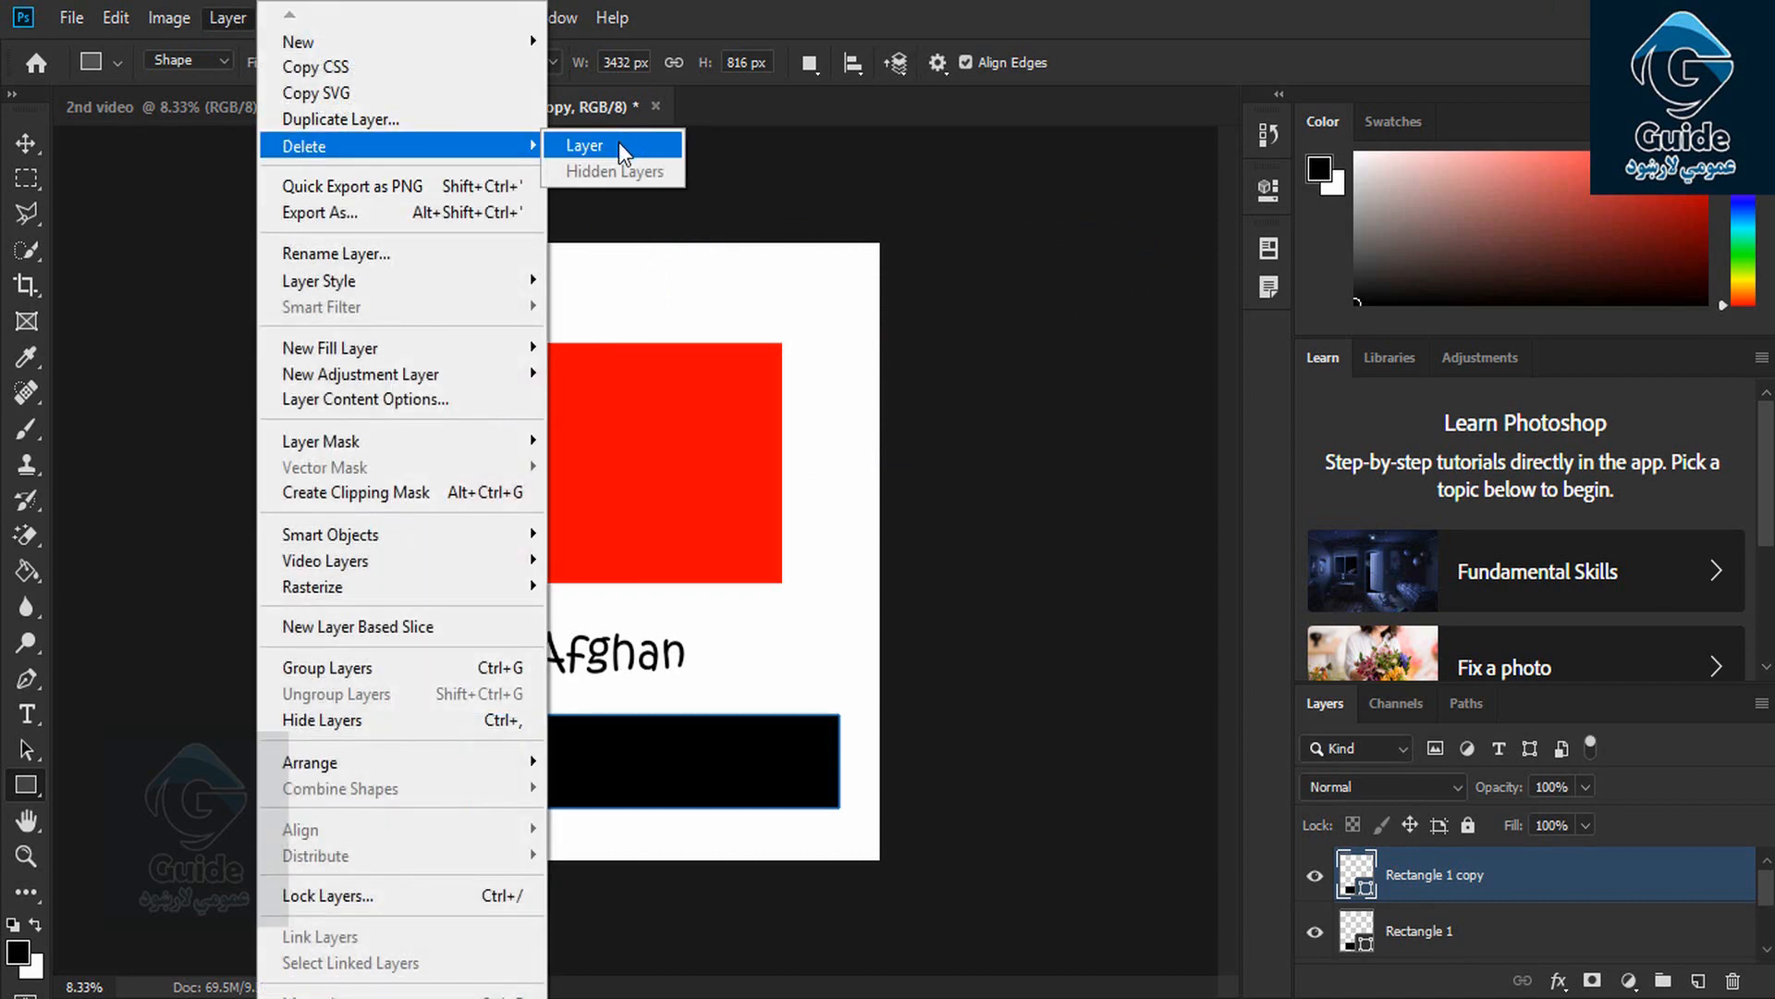
click(625, 151)
click(777, 397)
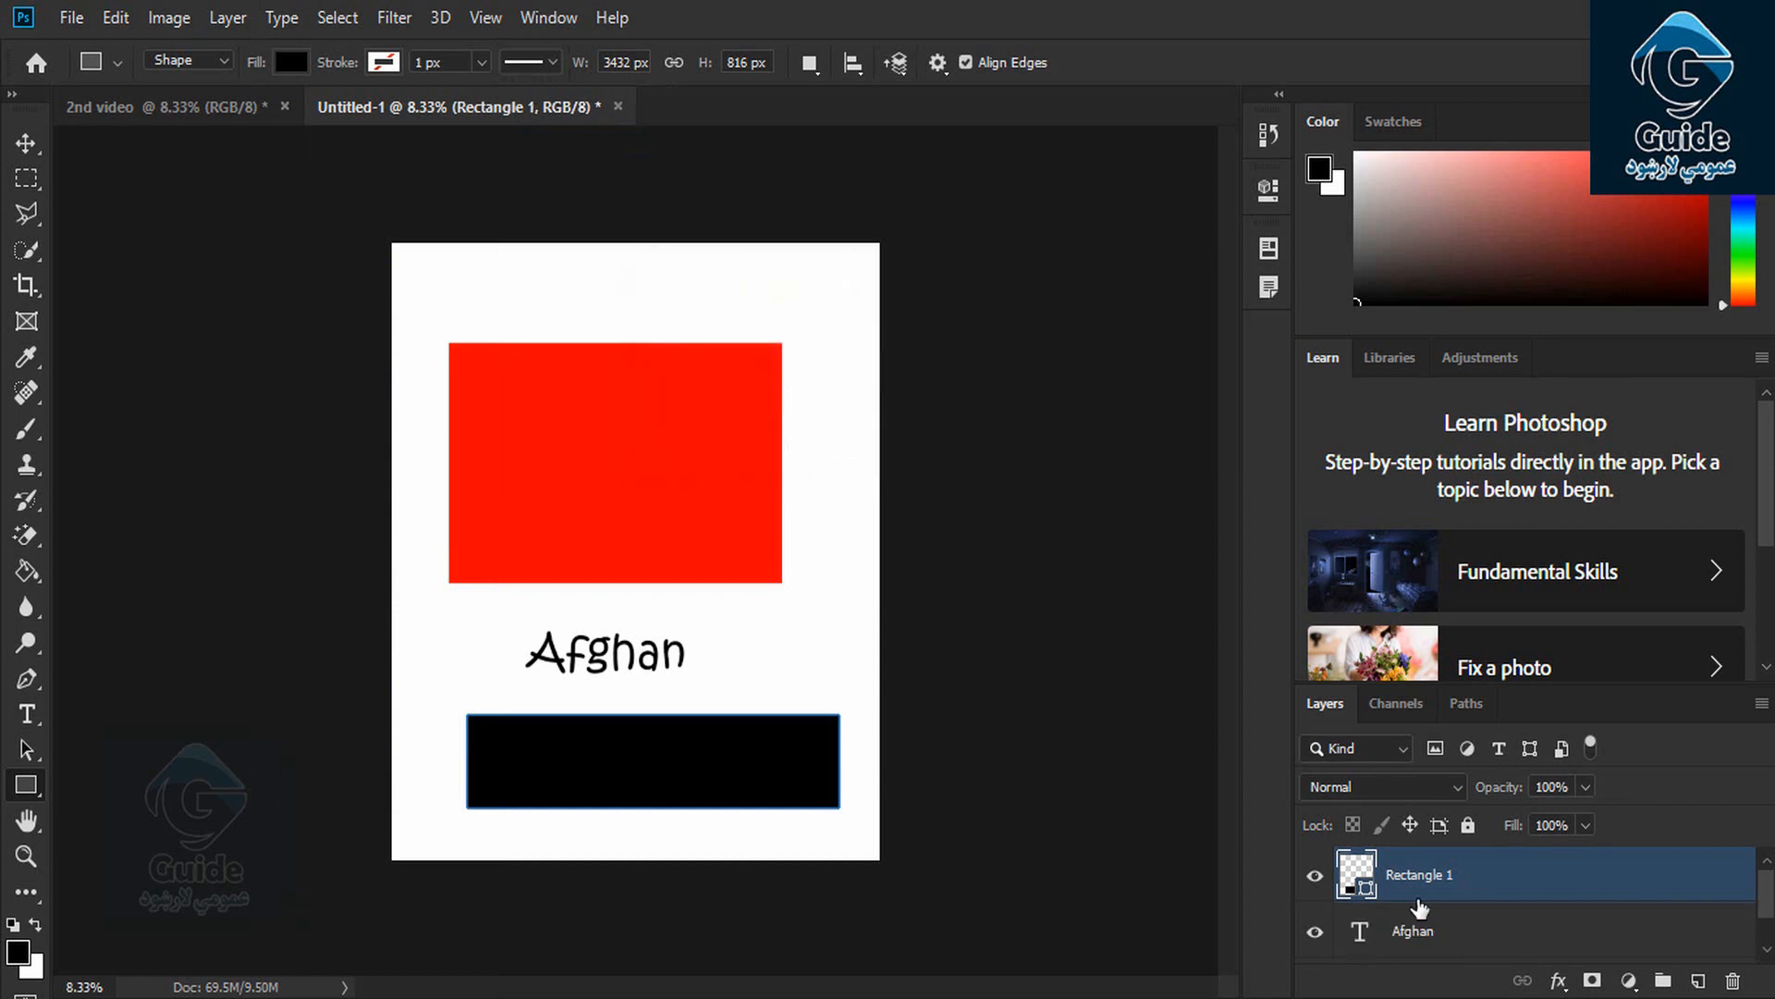
Hide the Rectangle 1 layer and delete hidden layers, leaving only Afghan text and Background
click(1315, 875)
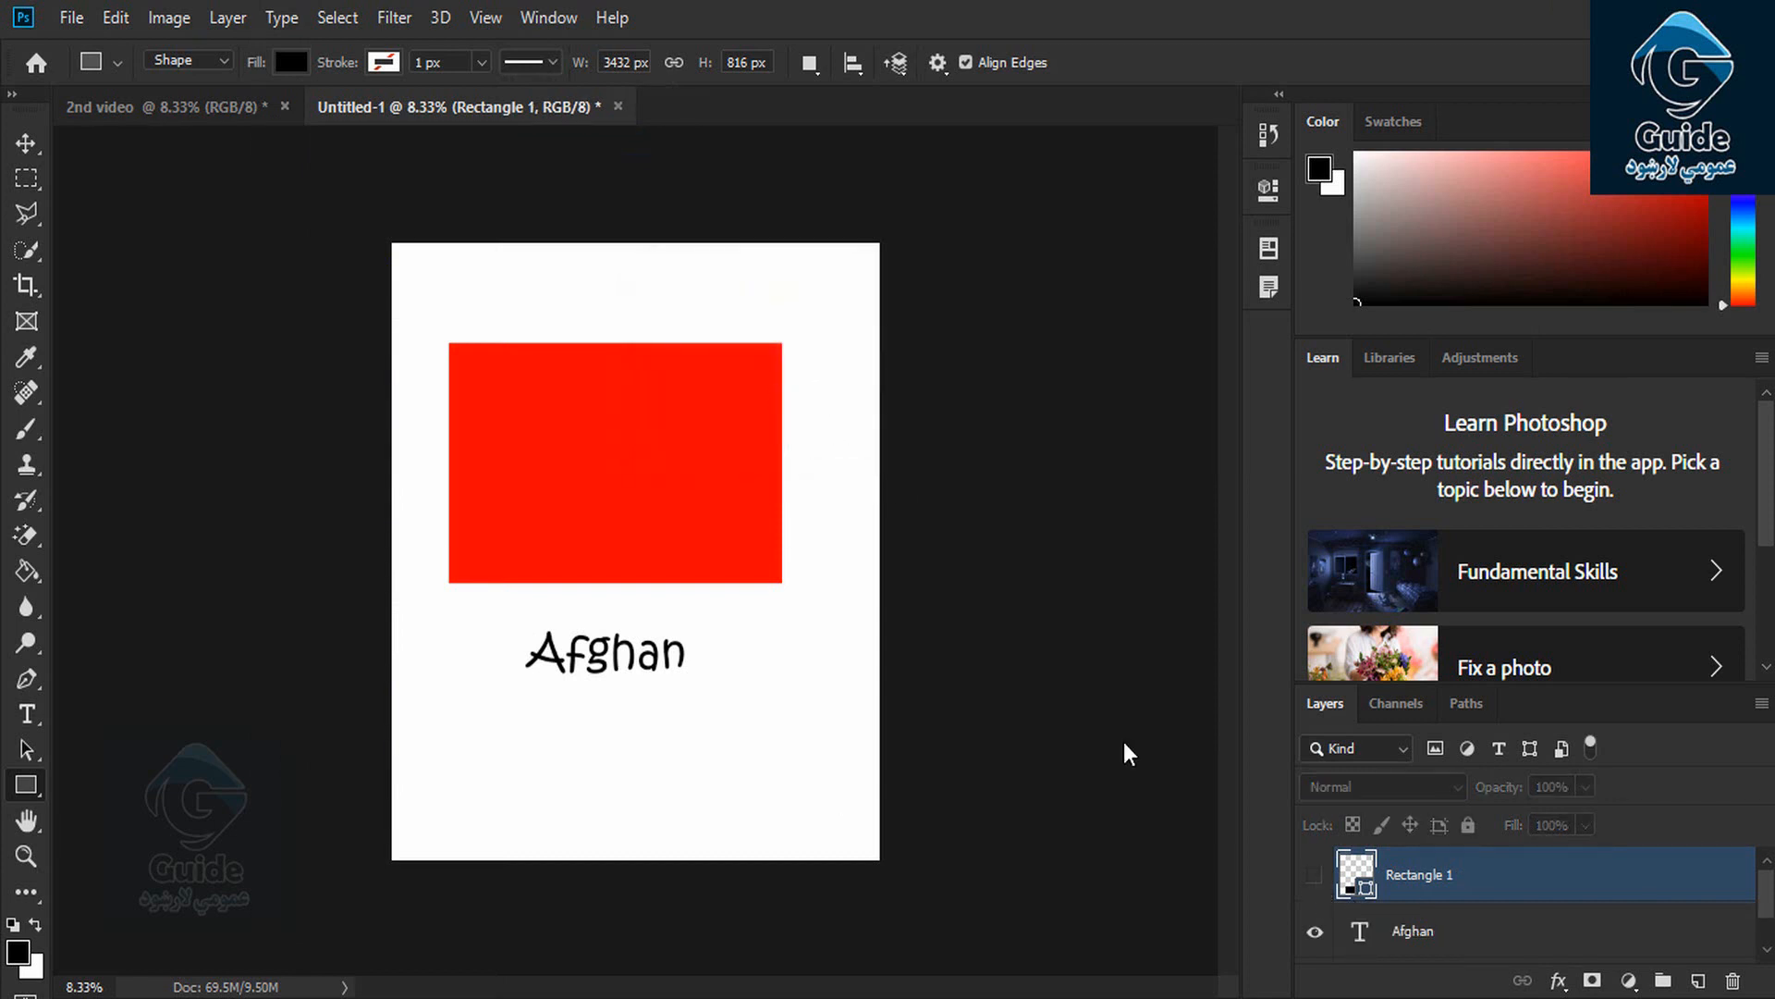
click(224, 17)
mouse_move(356, 148)
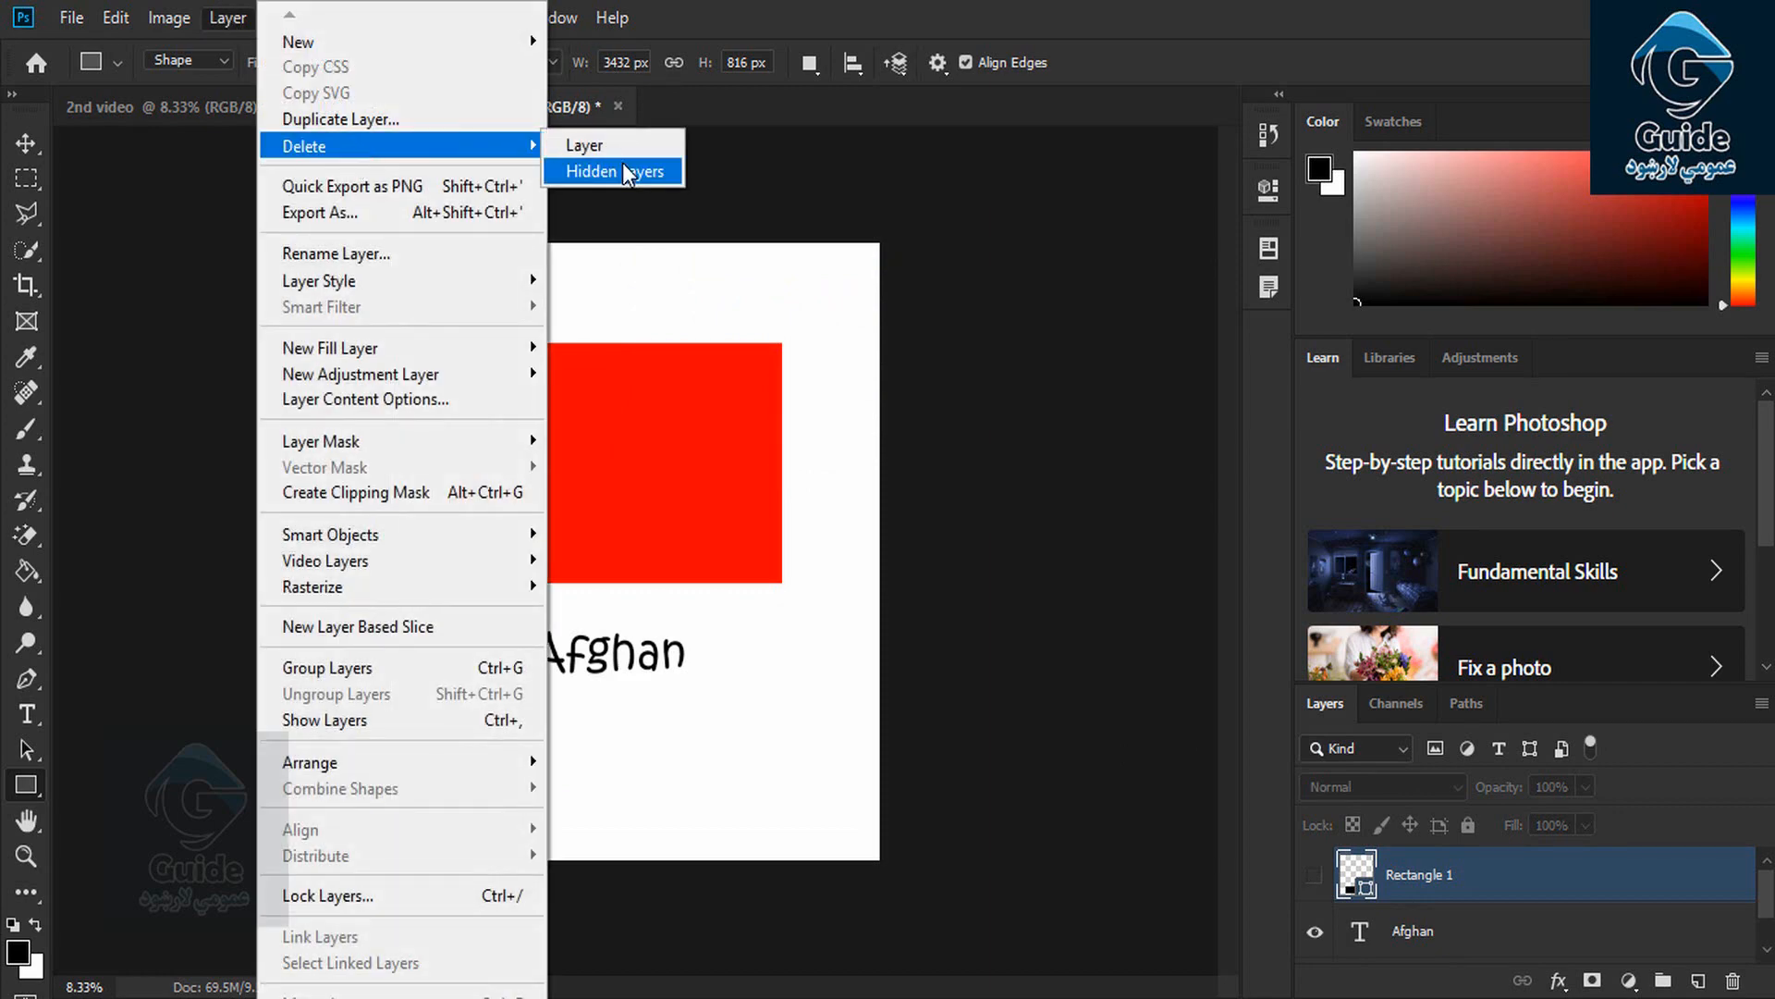
click(626, 173)
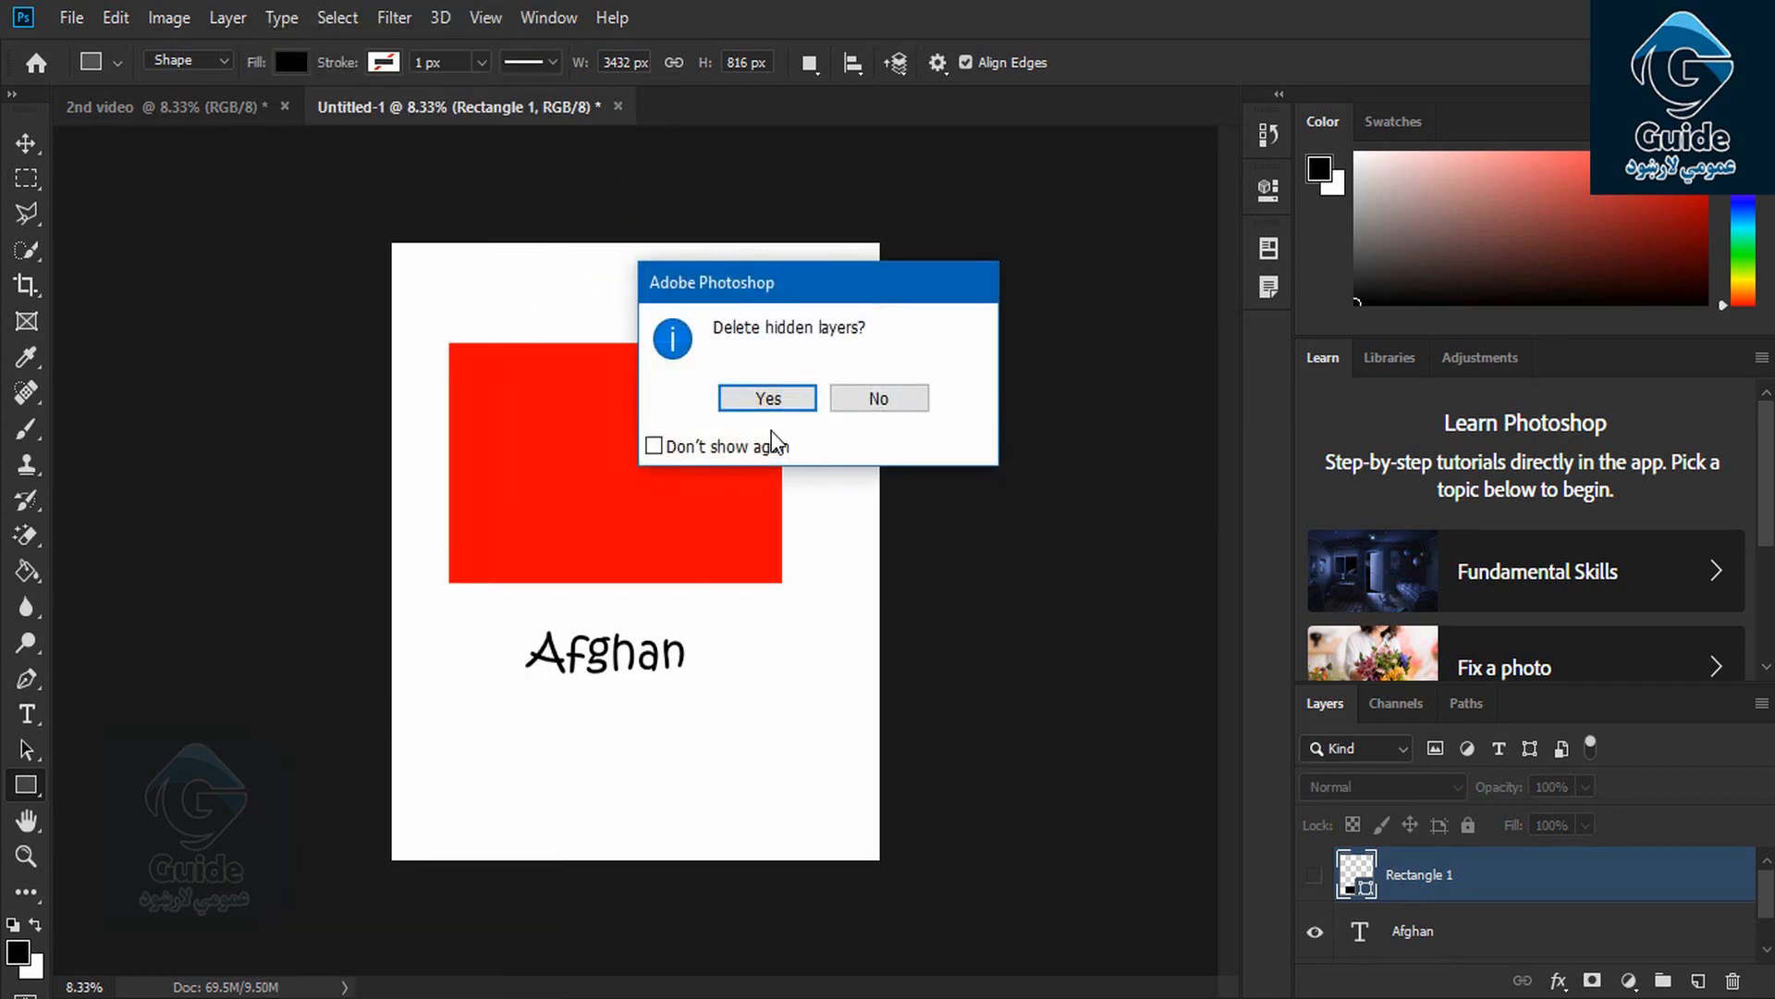
click(778, 405)
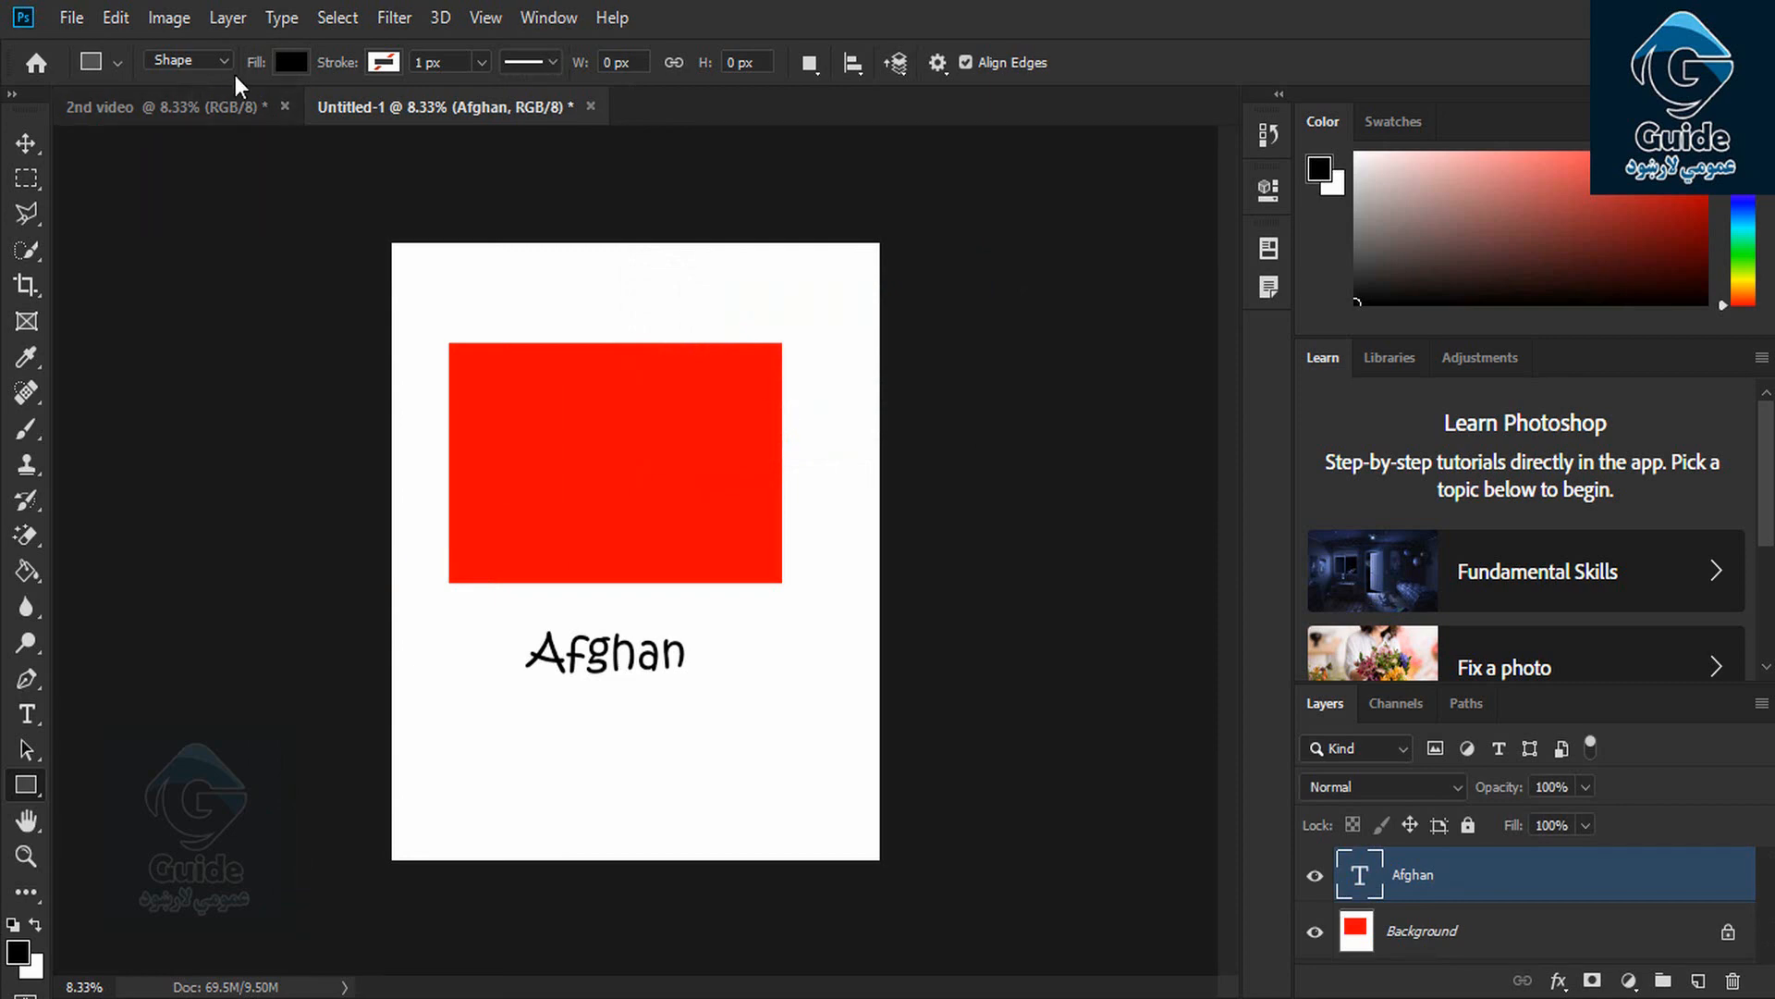
click(227, 17)
mouse_move(392, 148)
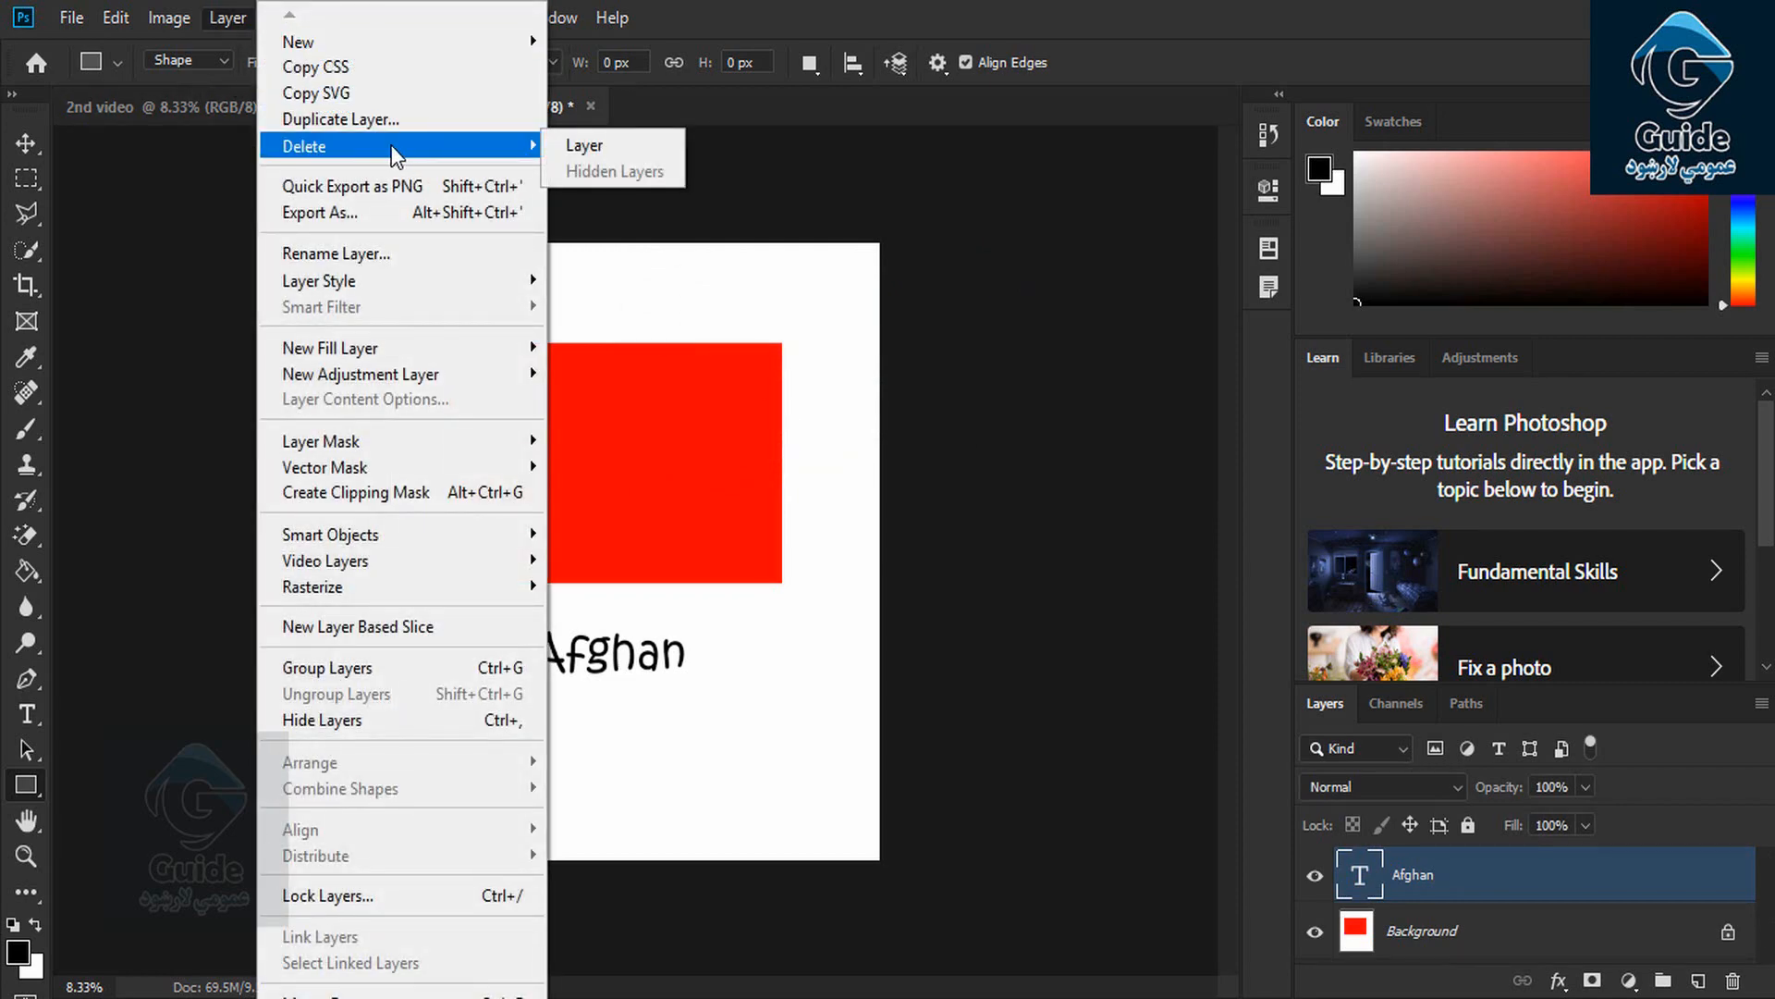
Quick-export the Afghan layer as PNG to the Desktop, replacing the default Afghan.png name
click(602, 516)
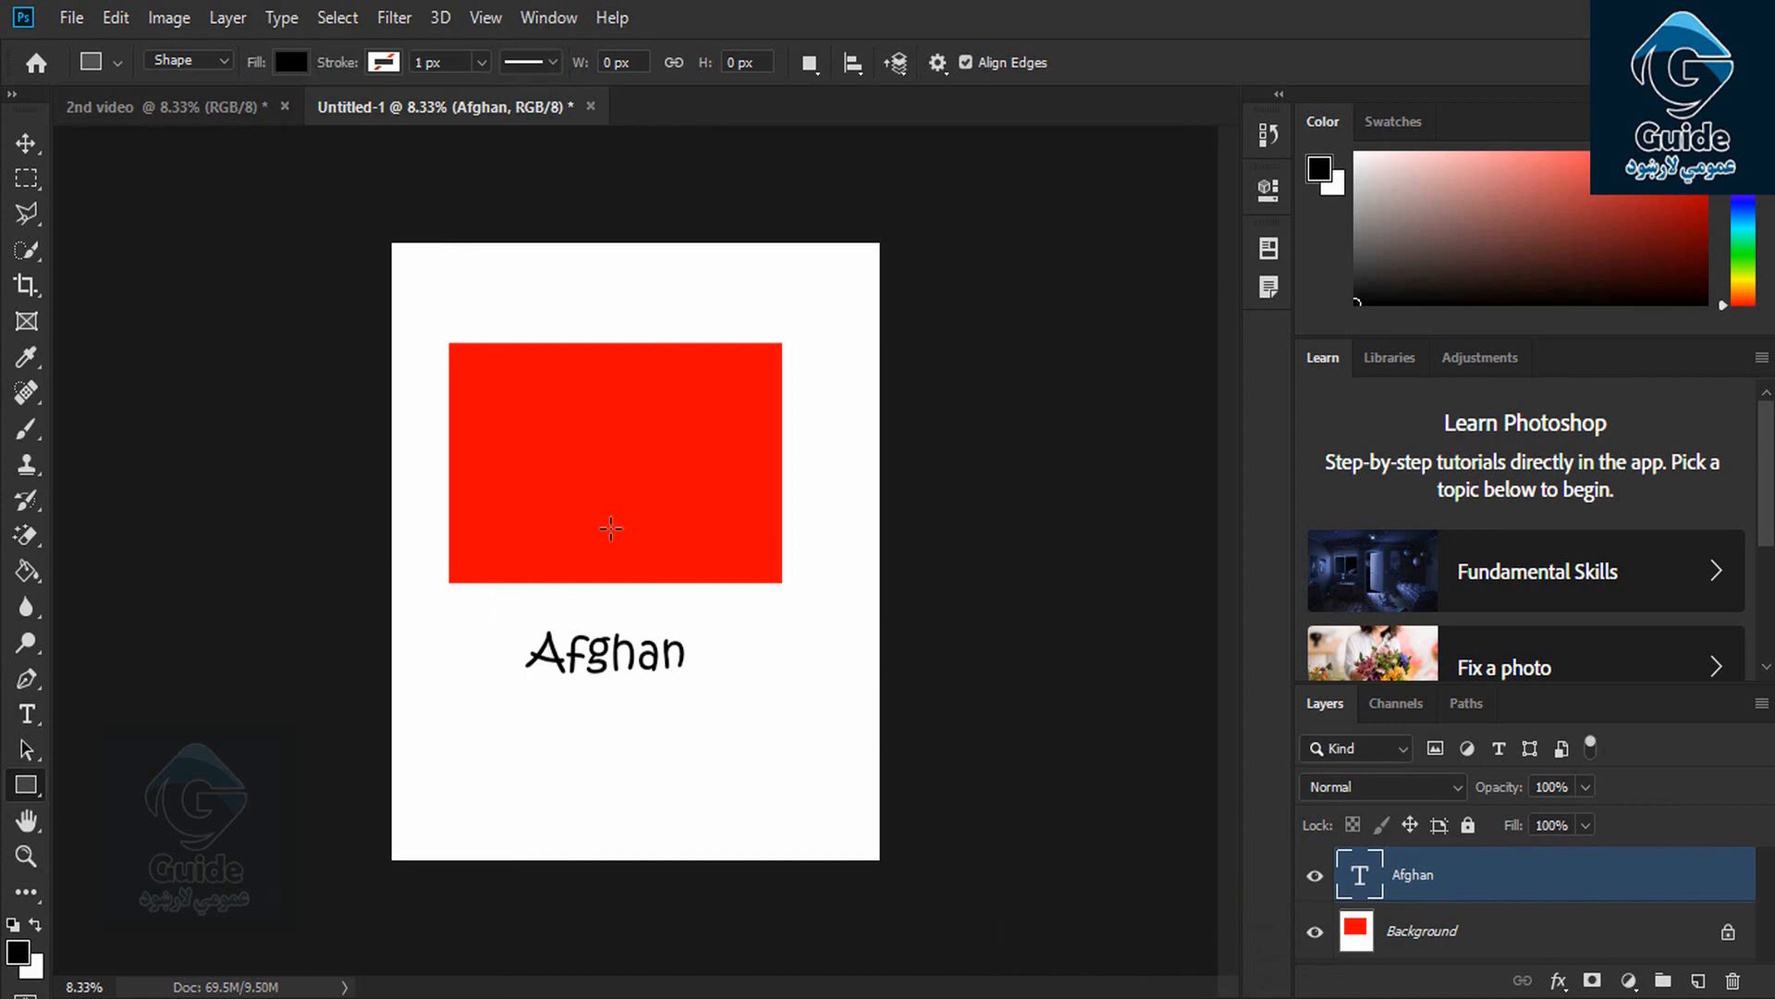
click(231, 18)
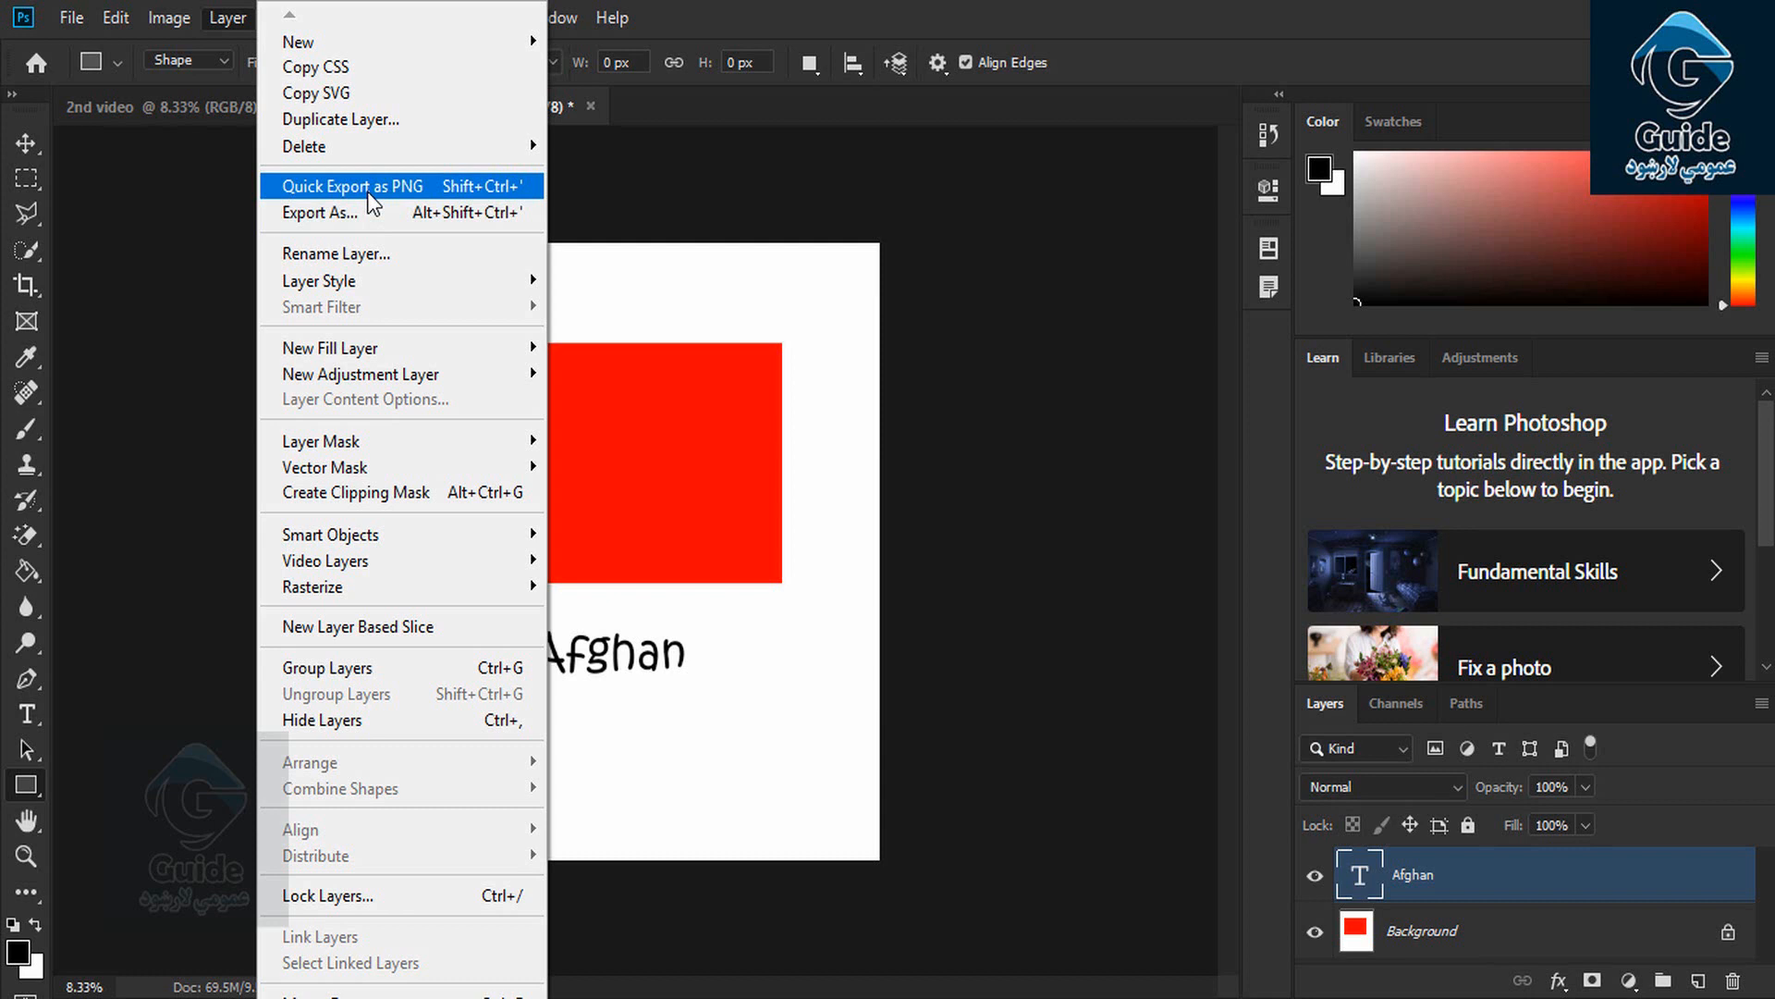
click(777, 587)
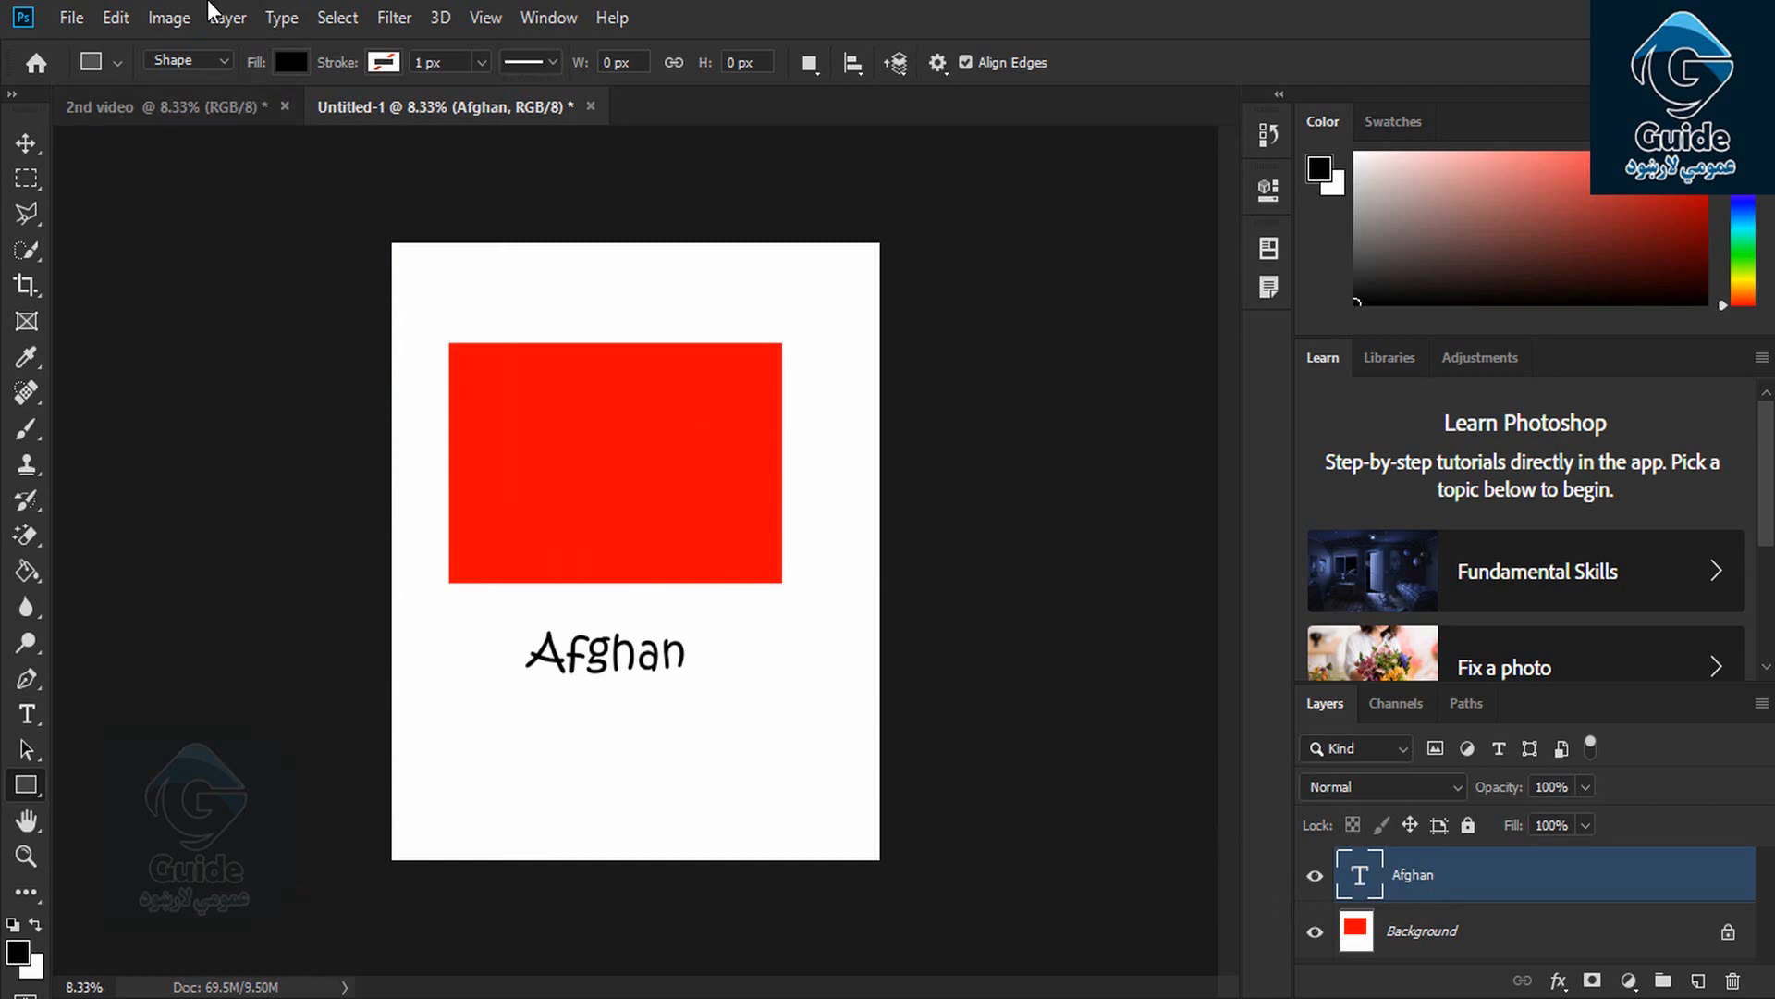
click(228, 19)
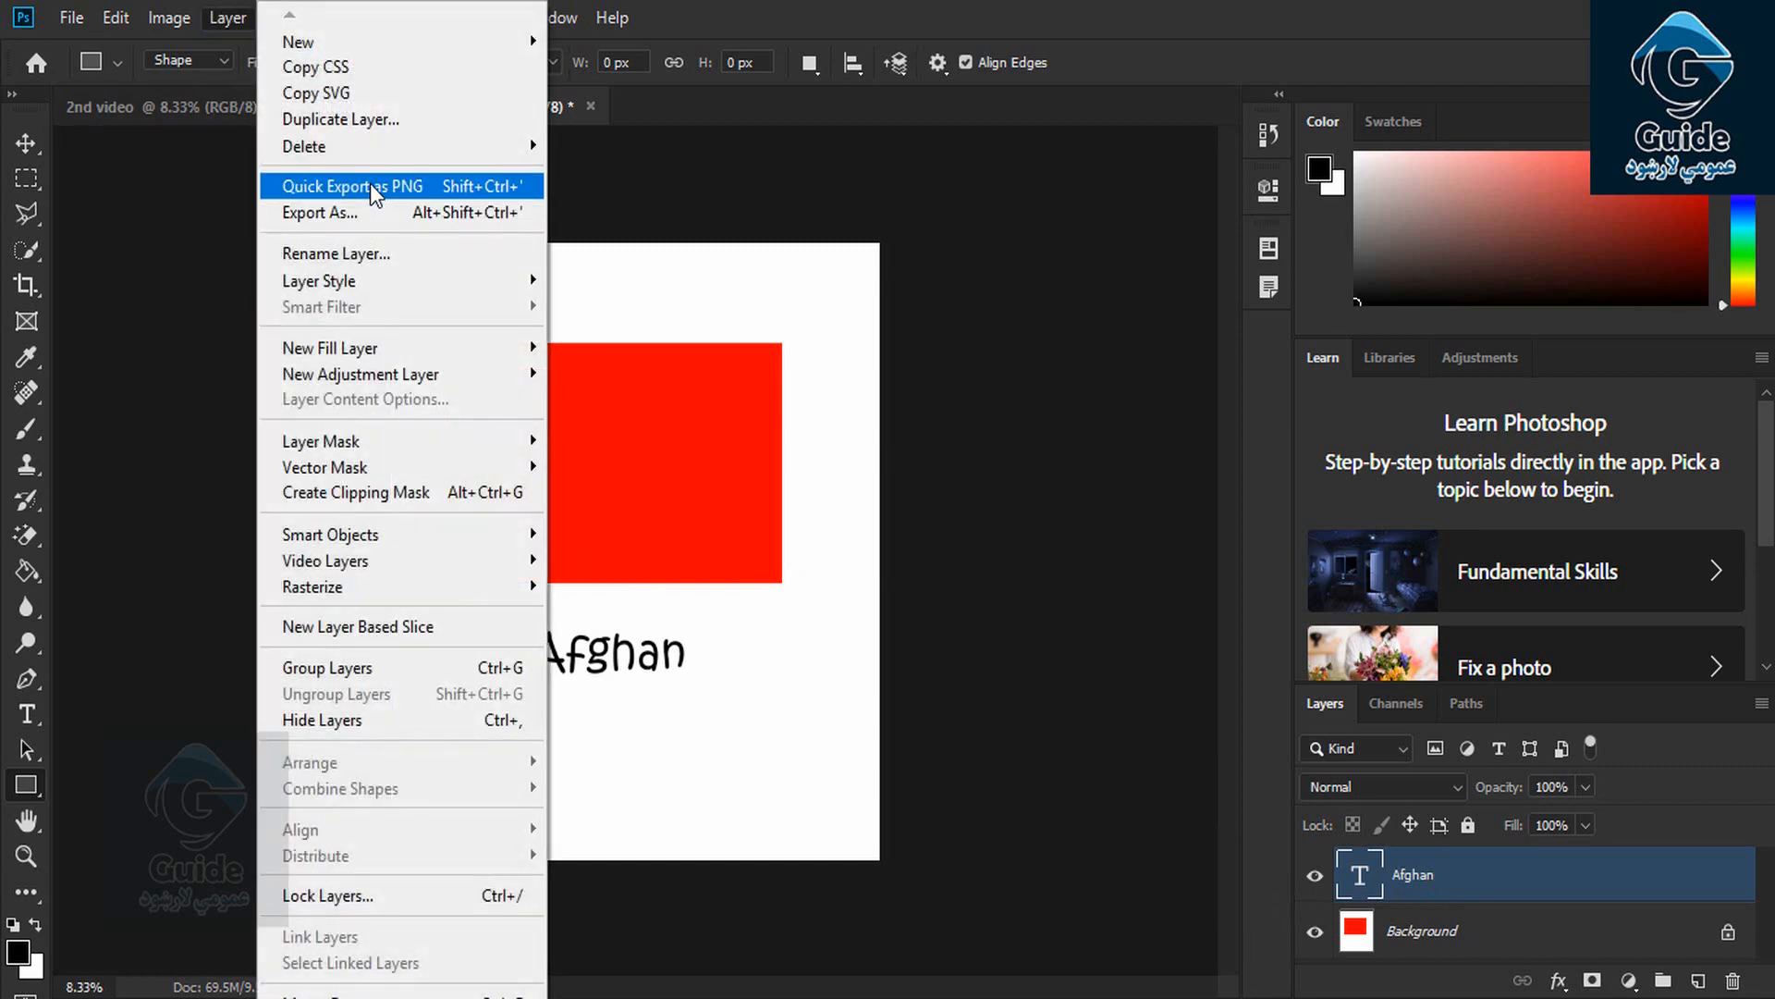
click(370, 186)
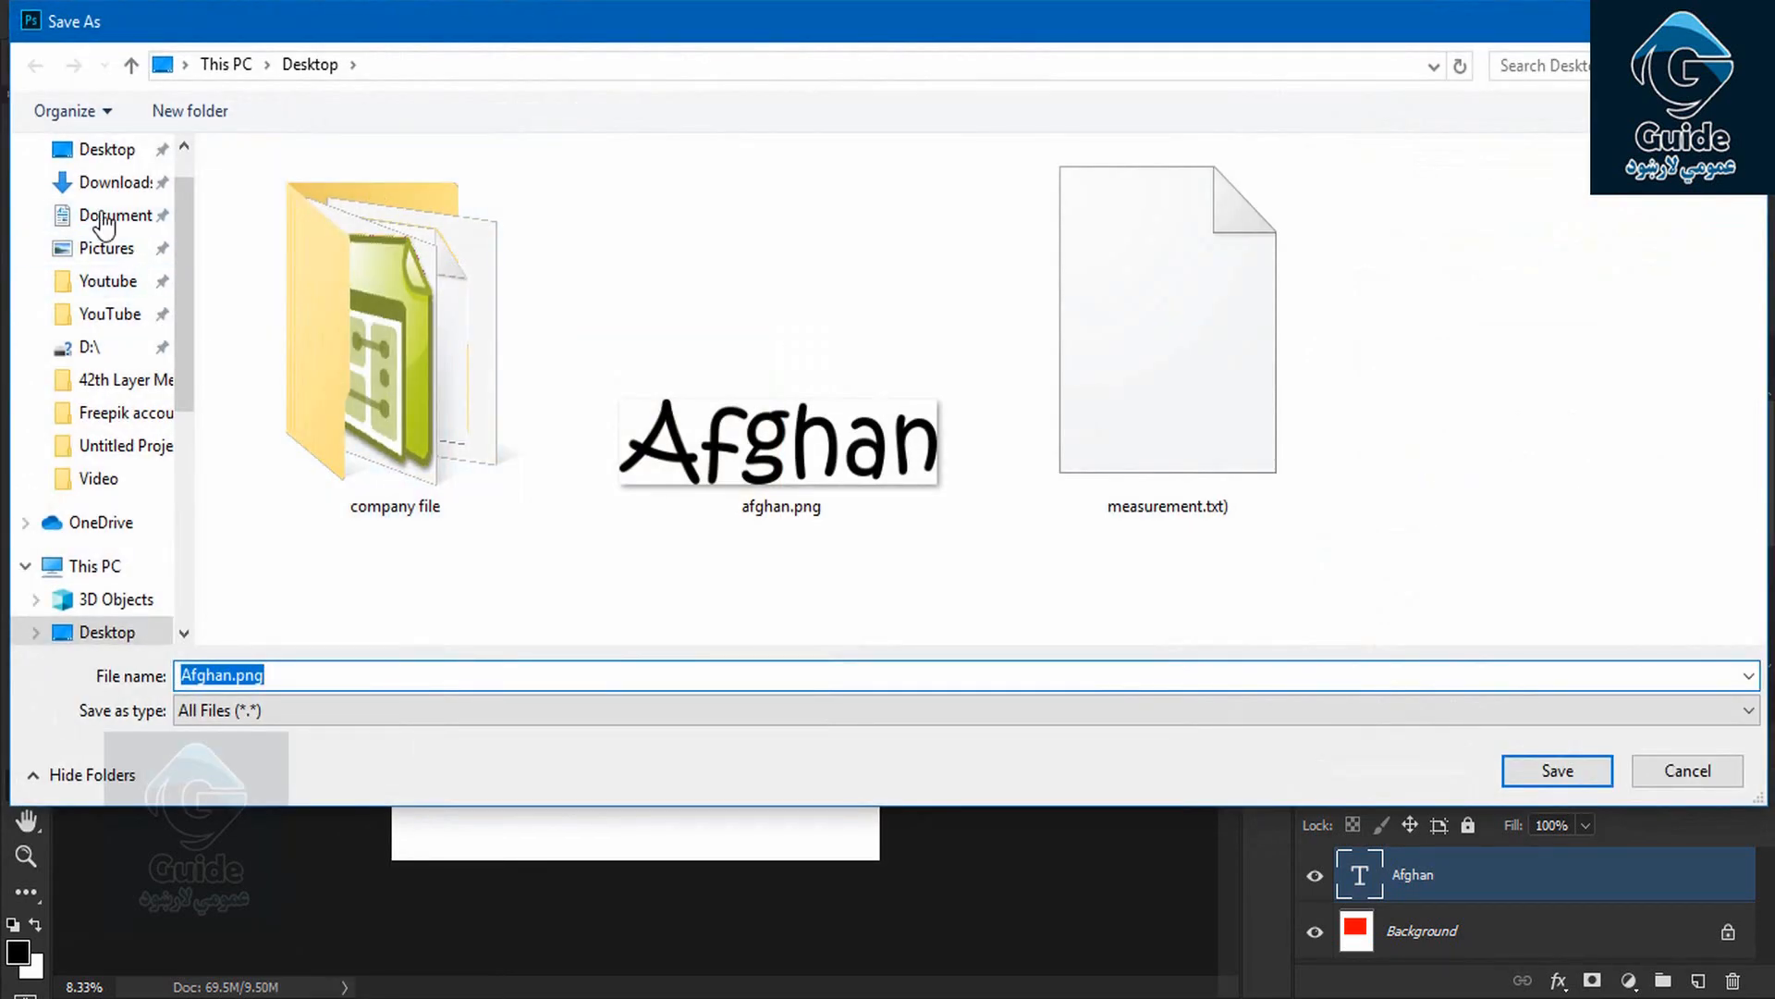
click(277, 674)
double_click(309, 674)
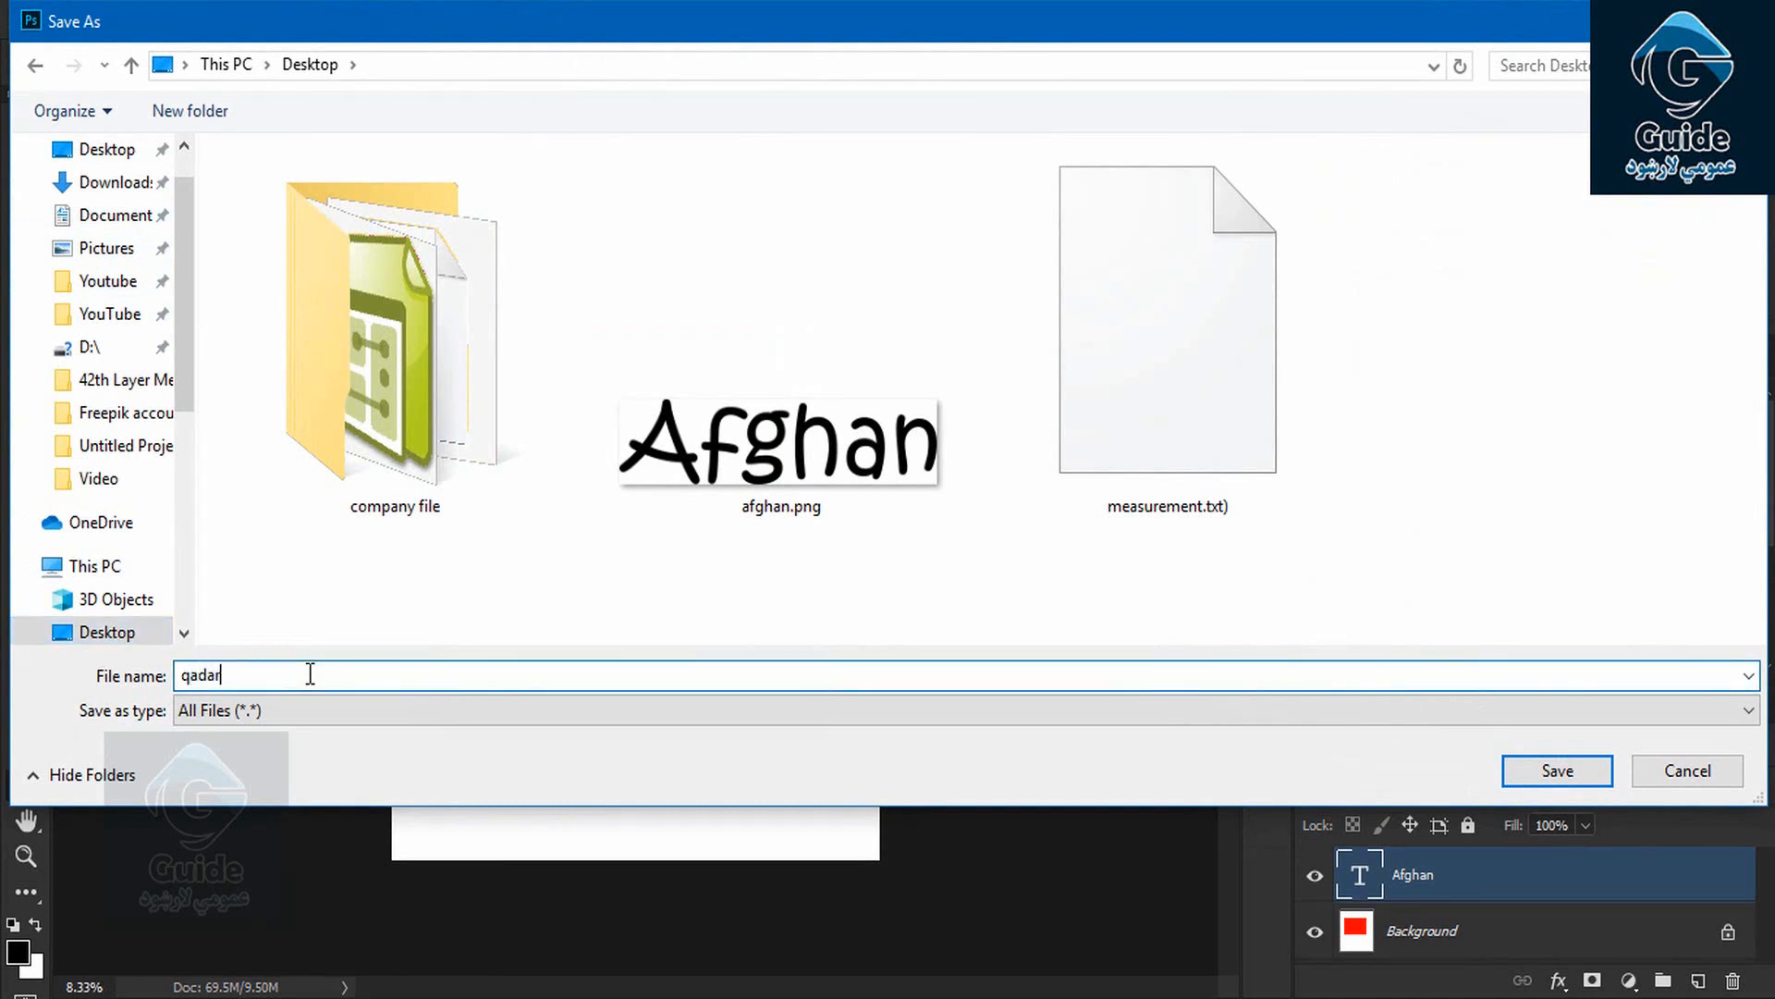
click(1558, 770)
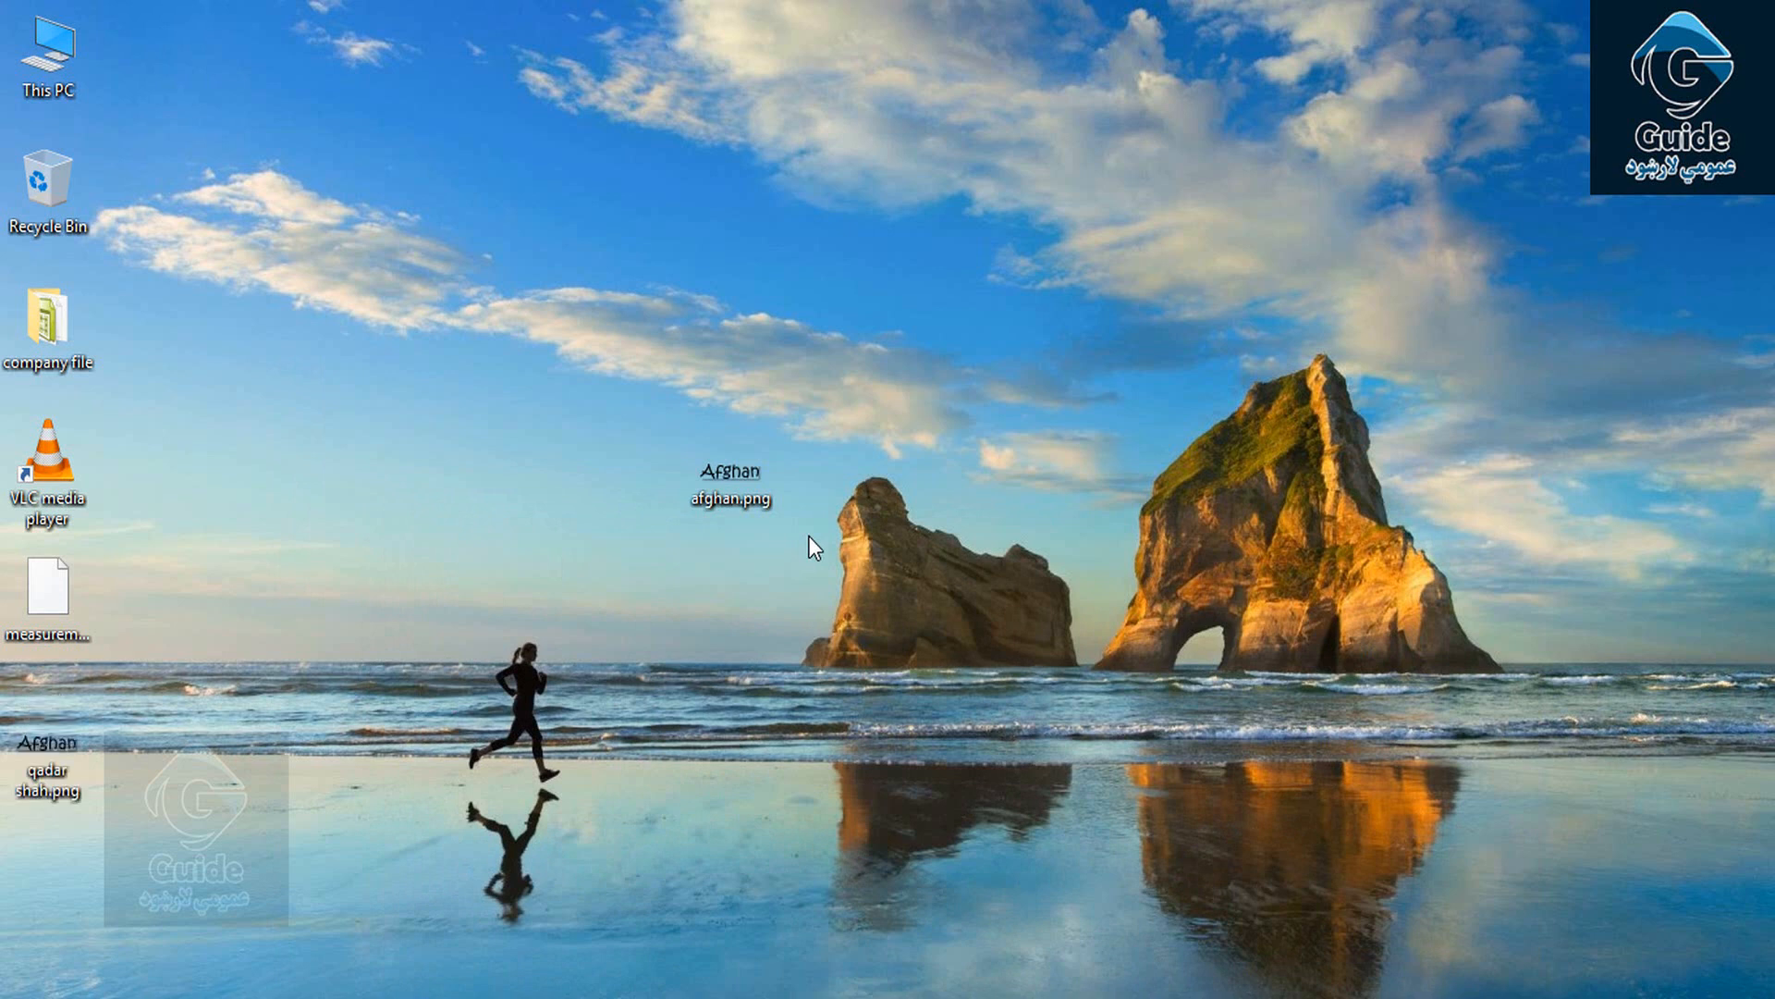
Drag the exported PNG icon from the lower-left to the middle of the desktop
drag(46, 749, 518, 288)
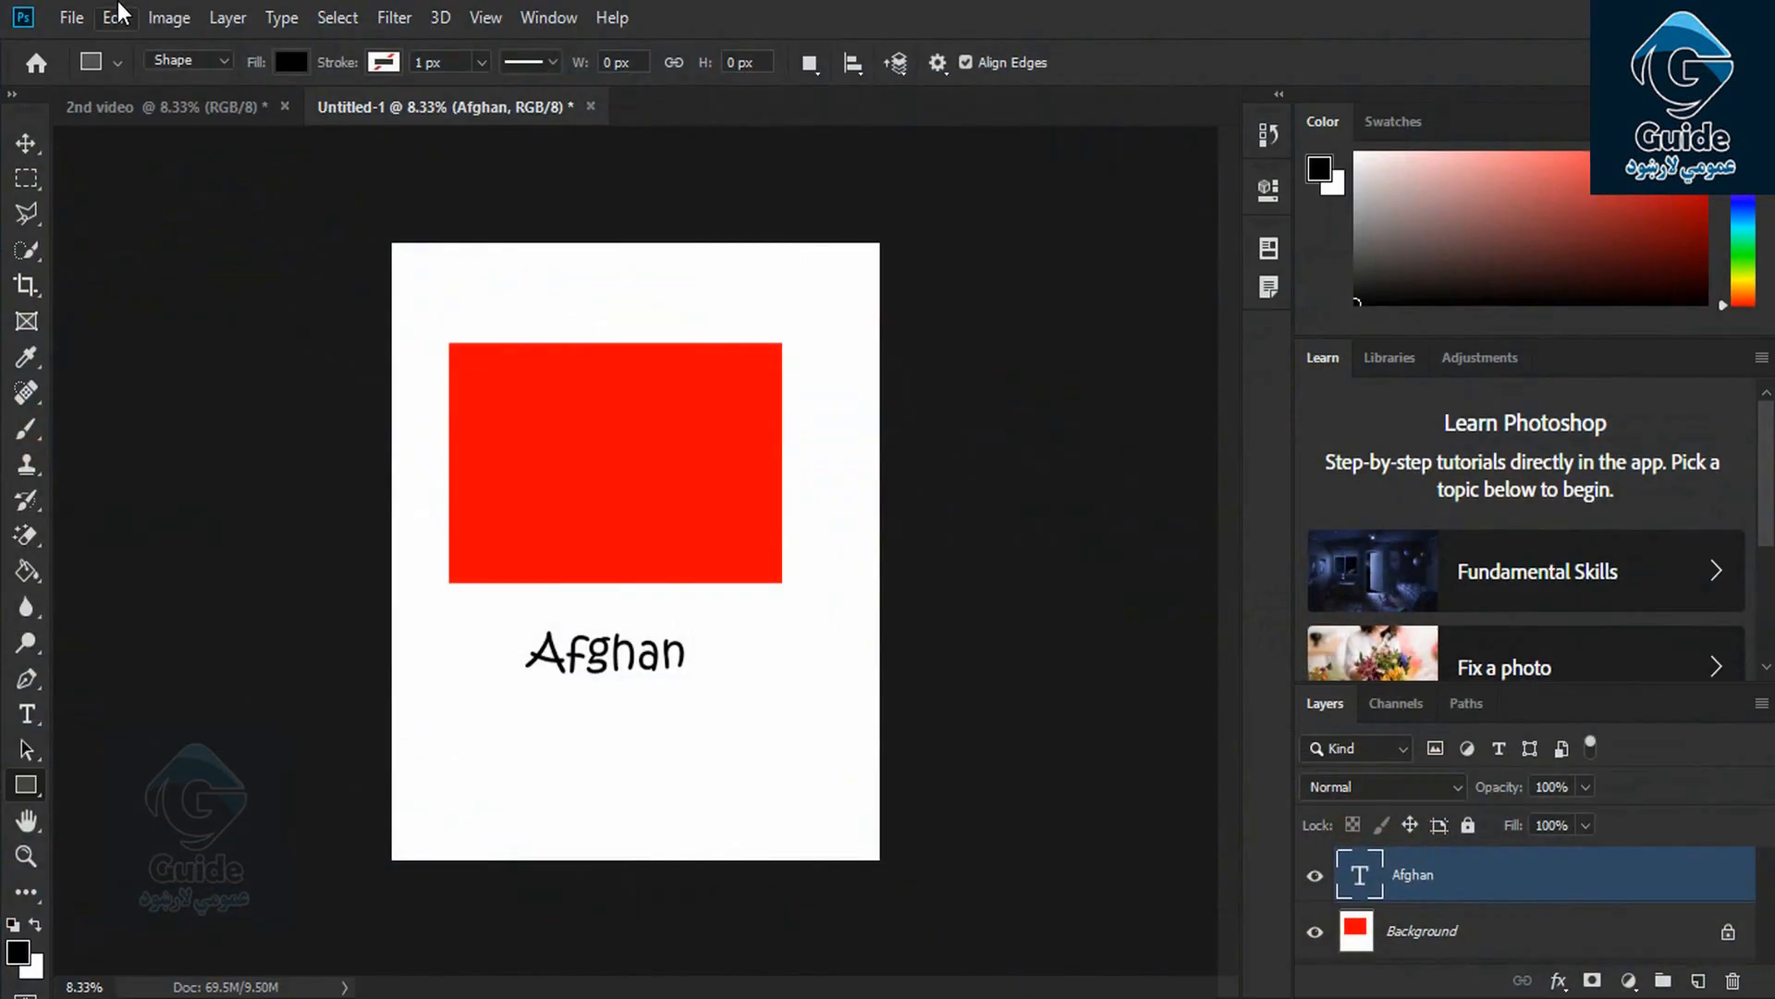
Open Export As for the Afghan text layer and set the size to 1.25x
click(231, 20)
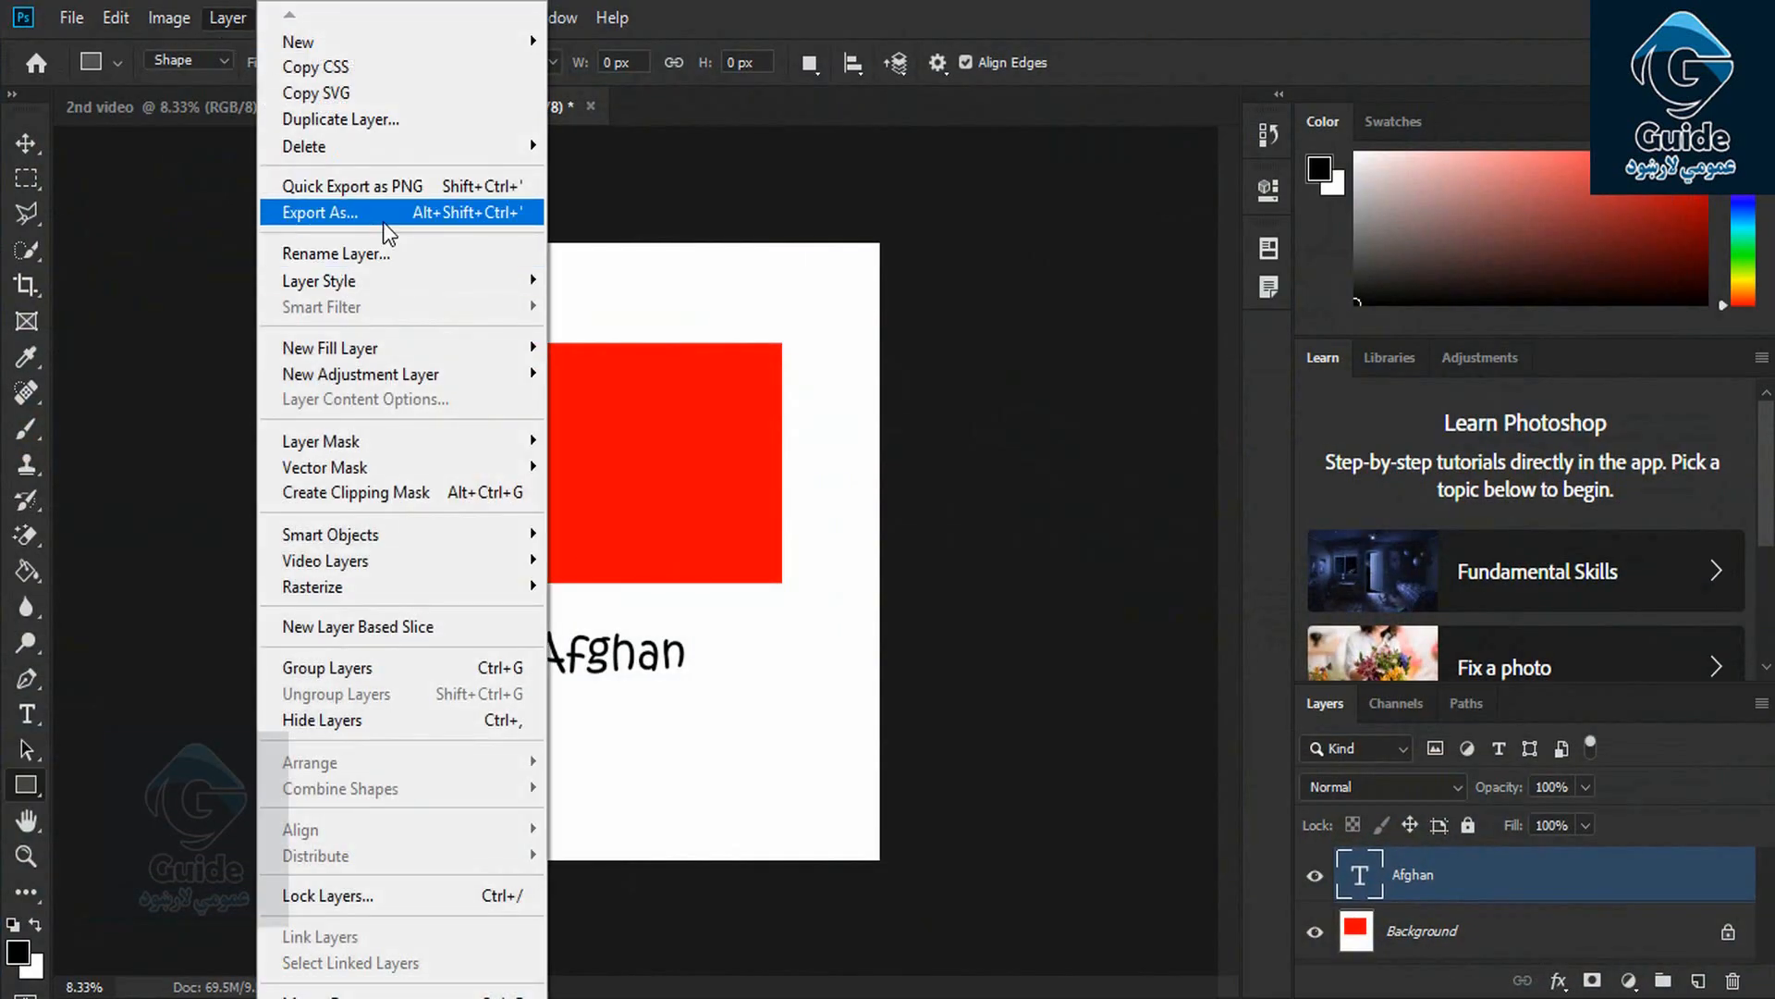
click(383, 220)
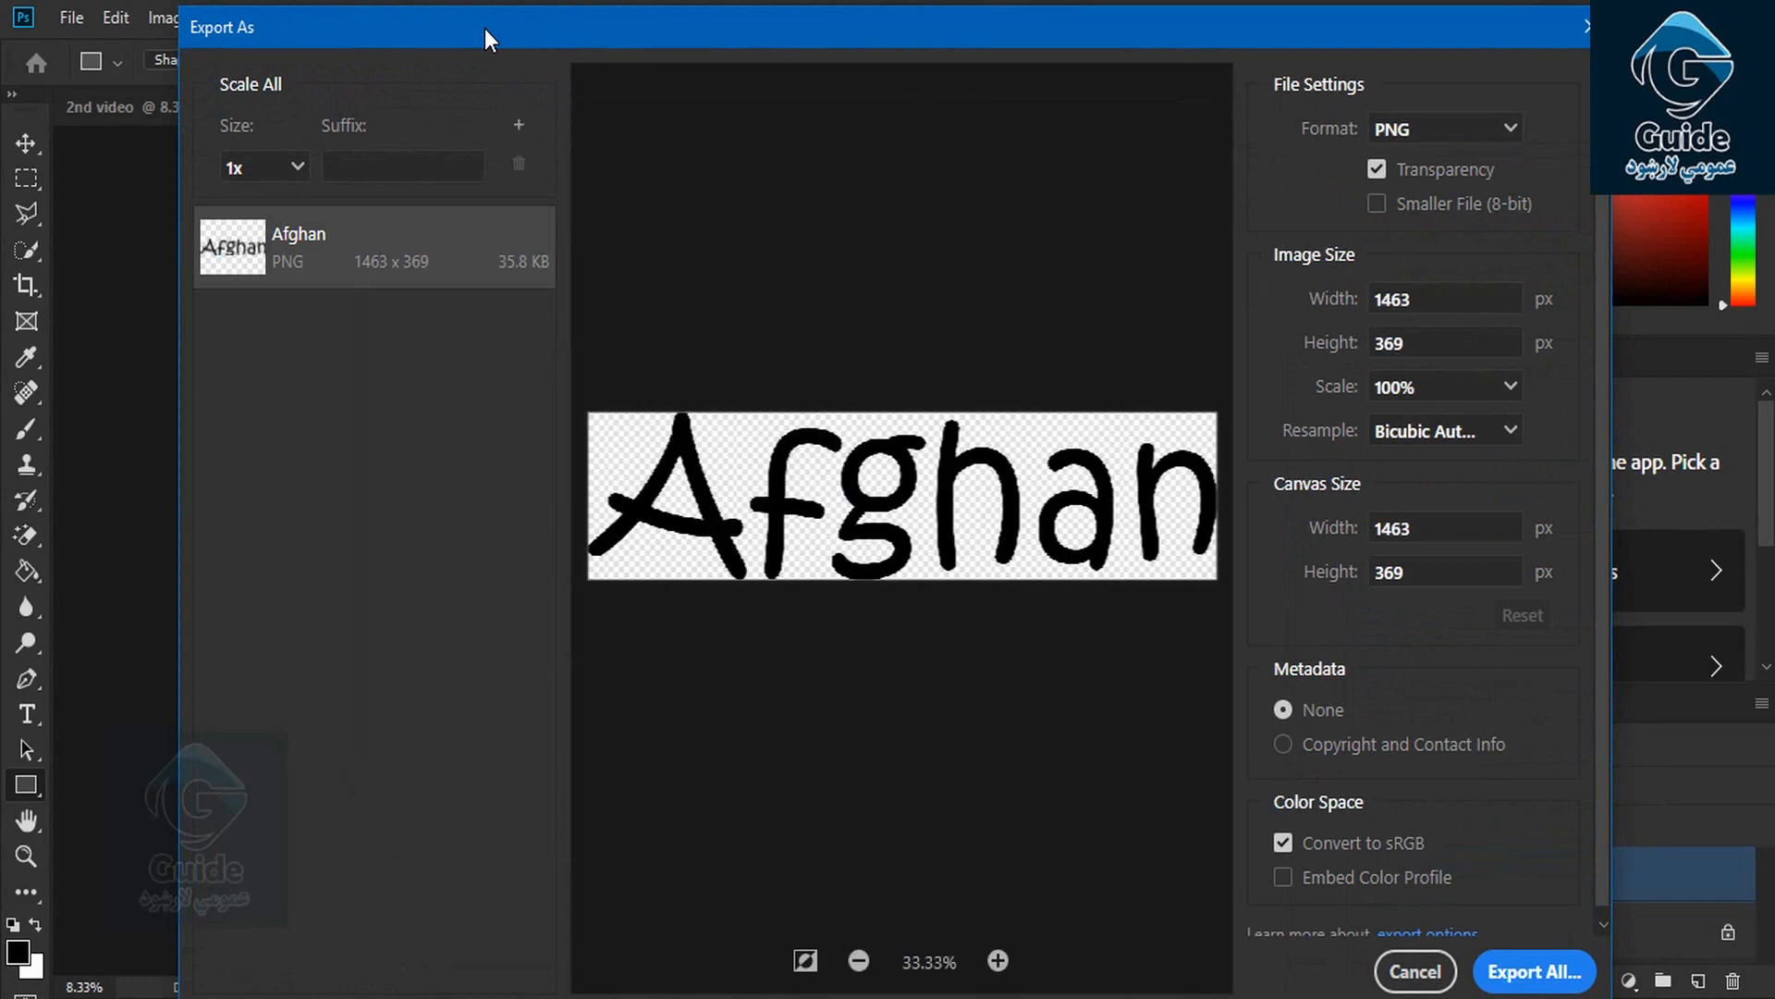
click(259, 168)
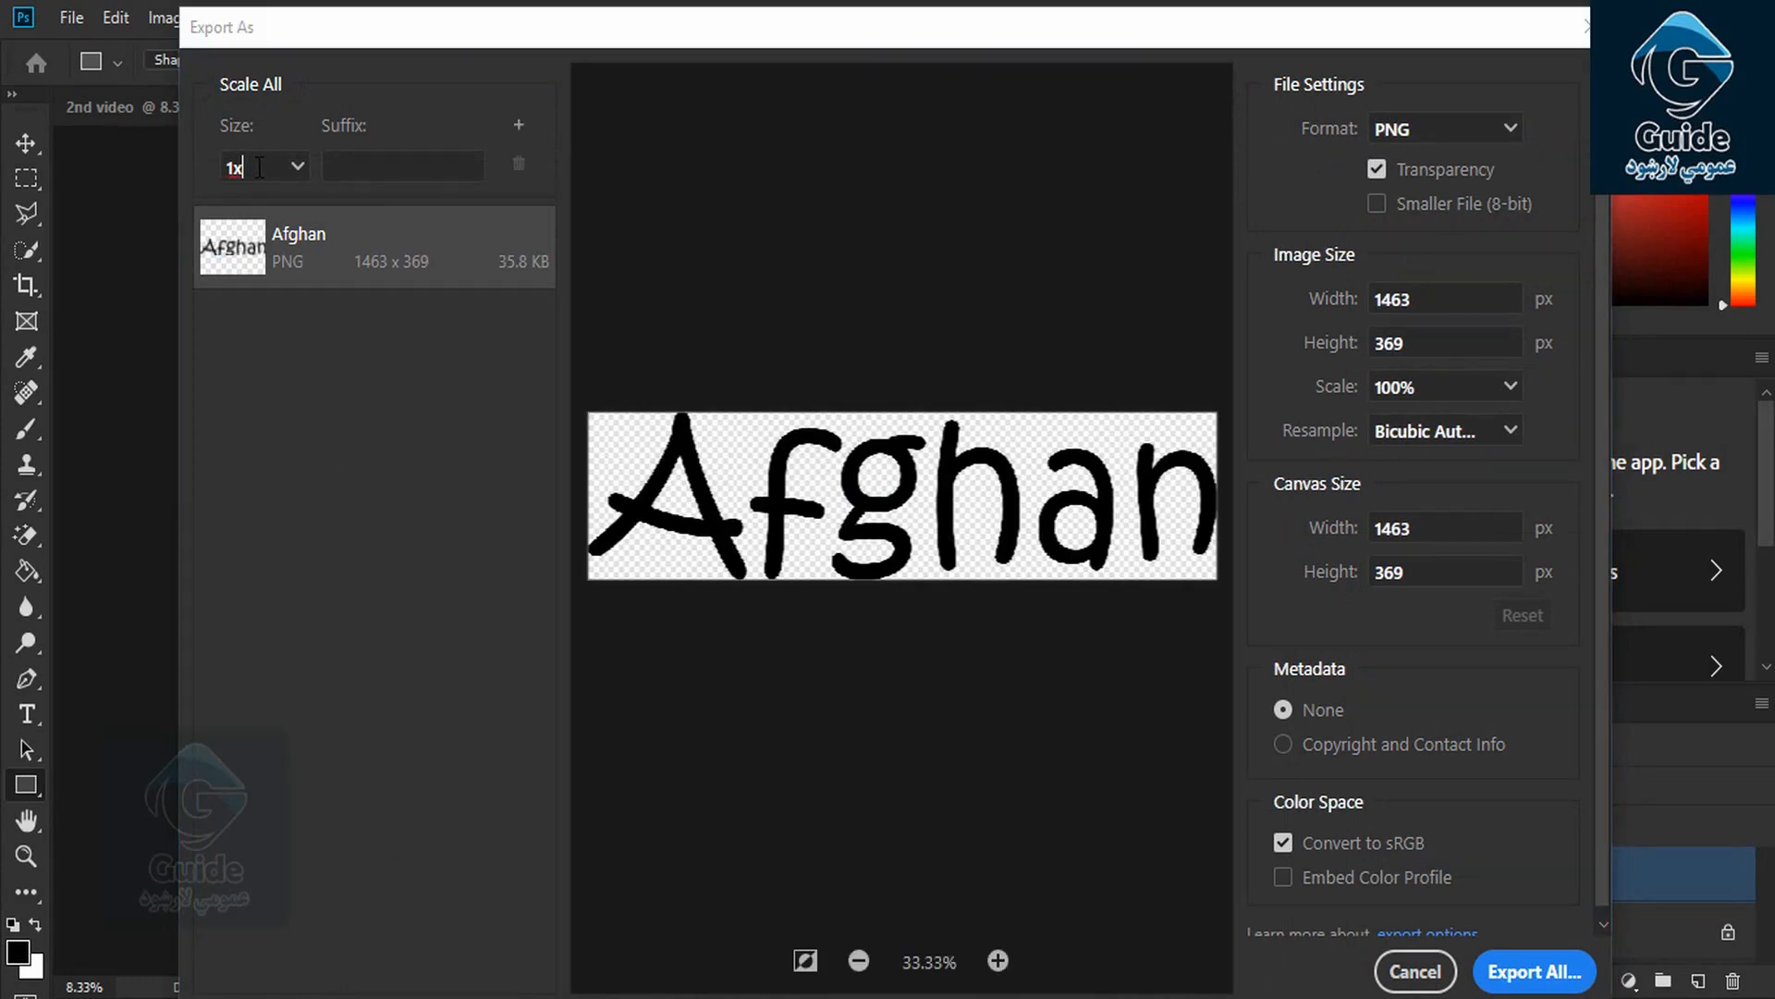
click(297, 169)
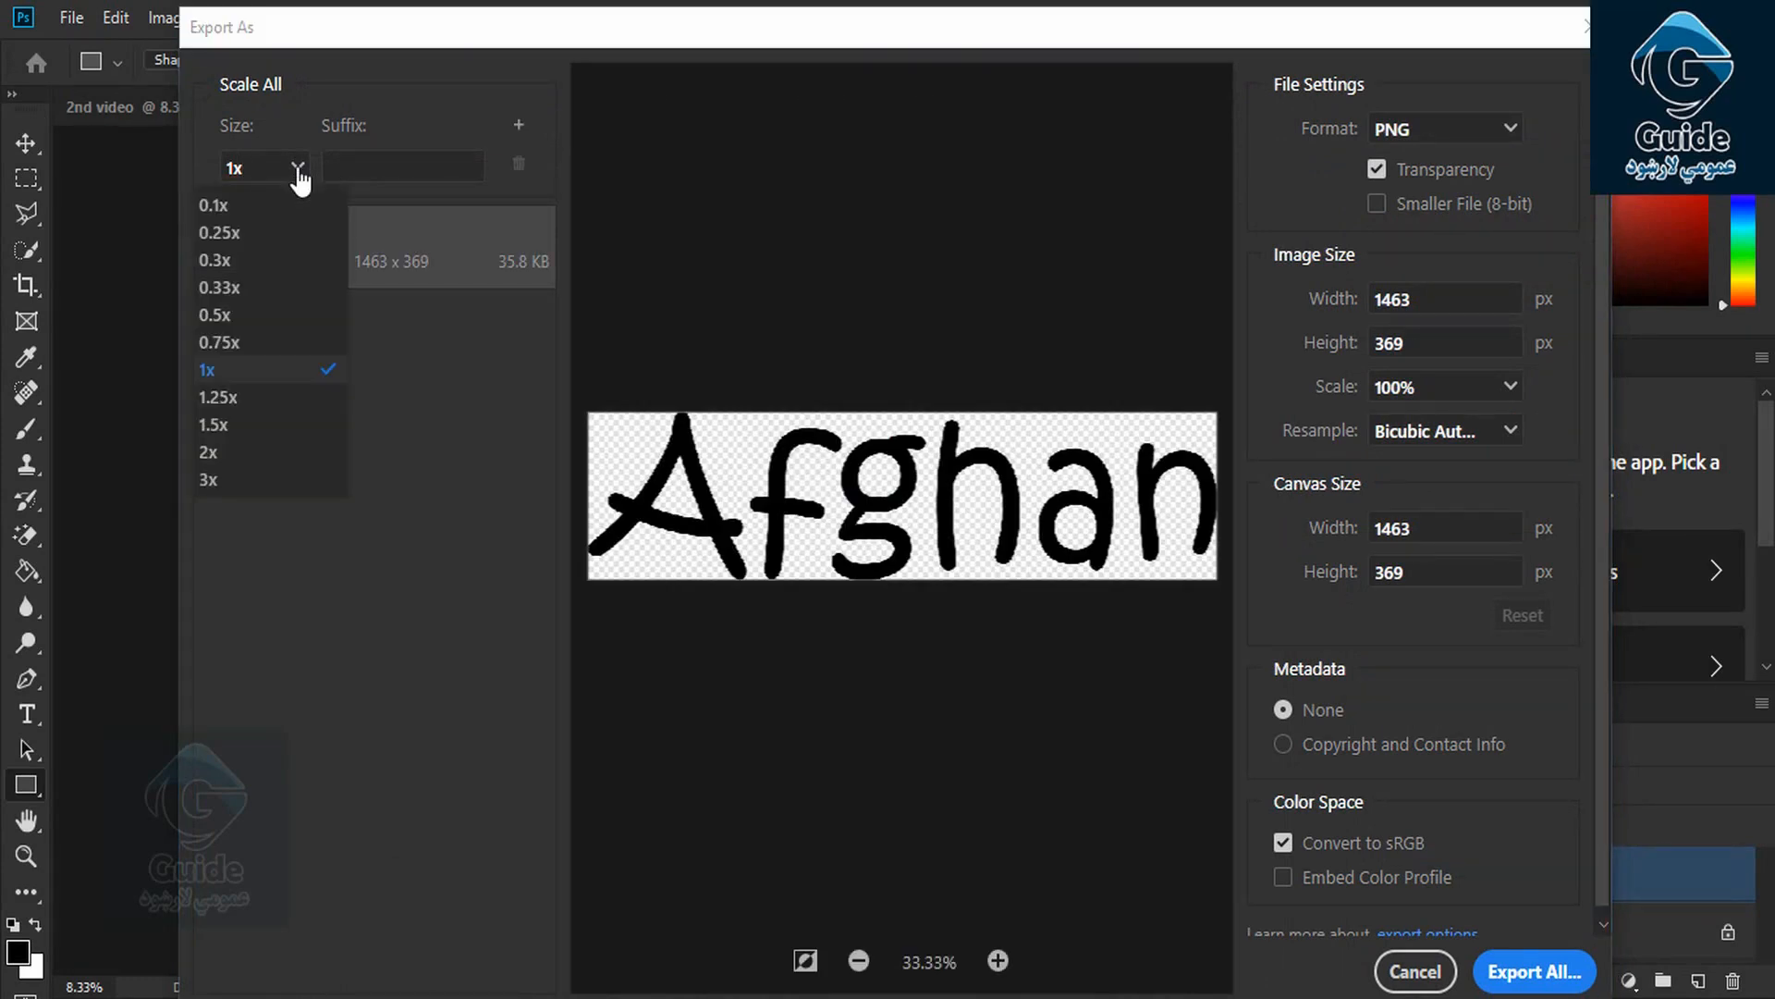
click(289, 399)
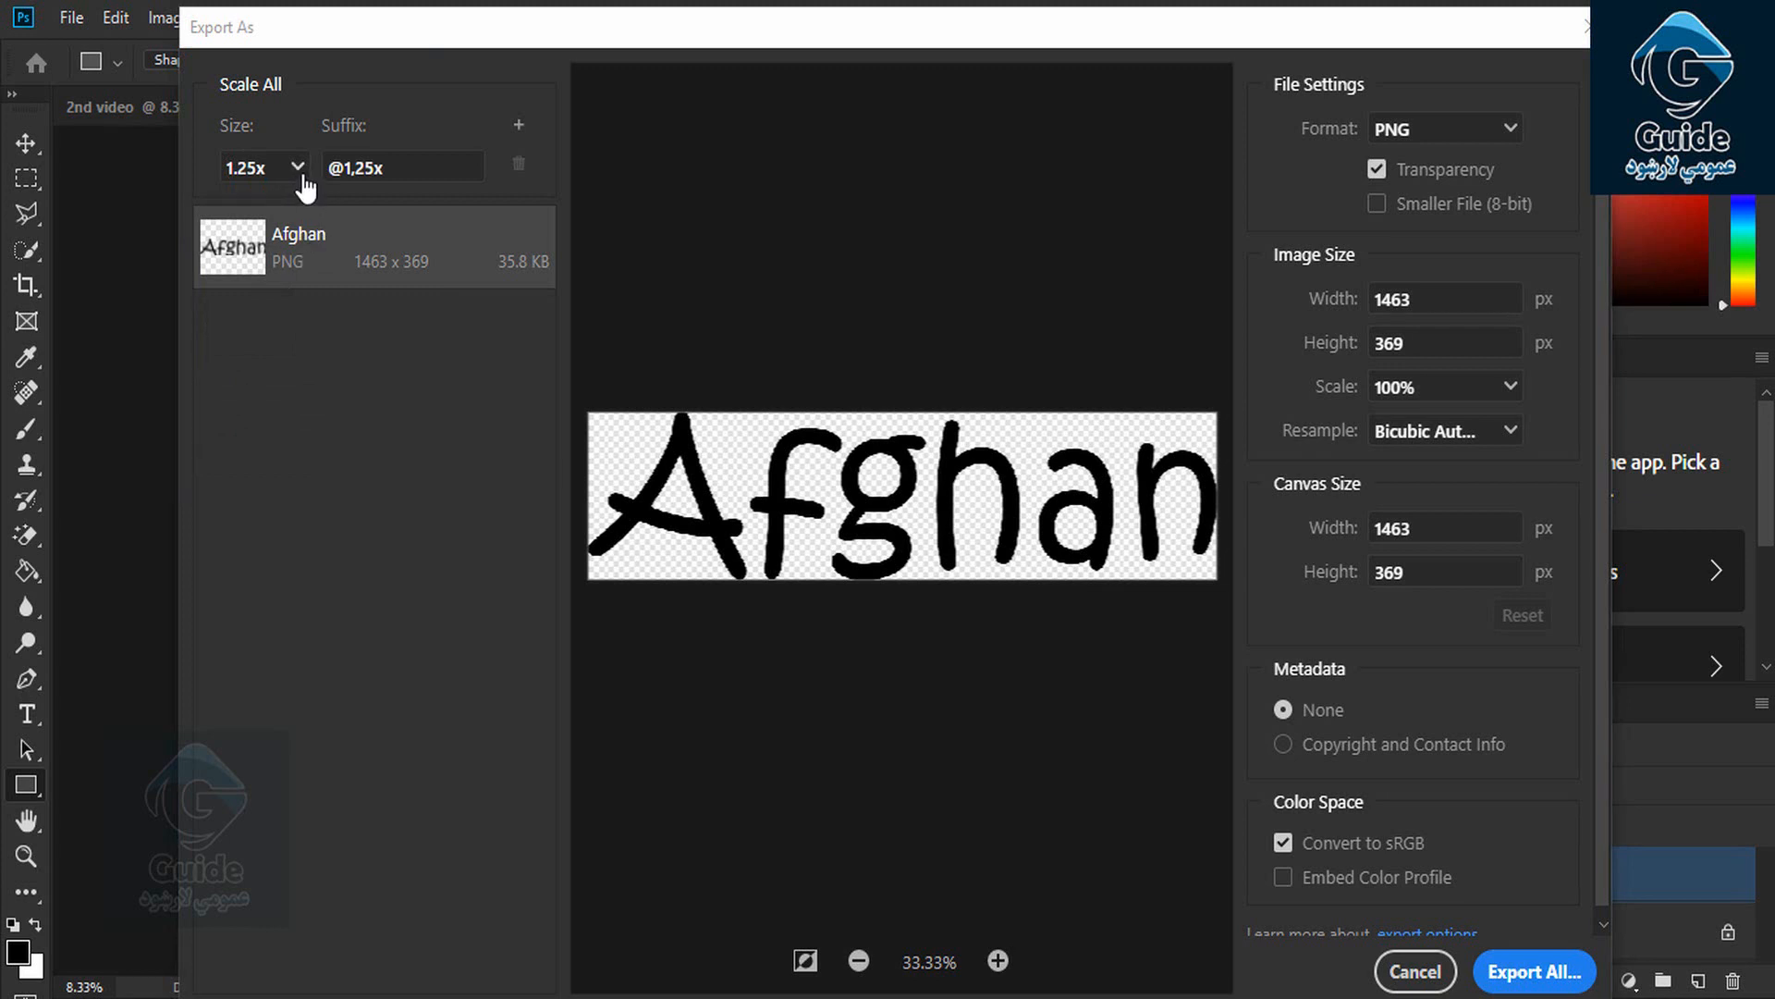
Set the export to JPG at 100% quality (1463 × 369 px) with Copyright and Contact Info metadata
click(1454, 139)
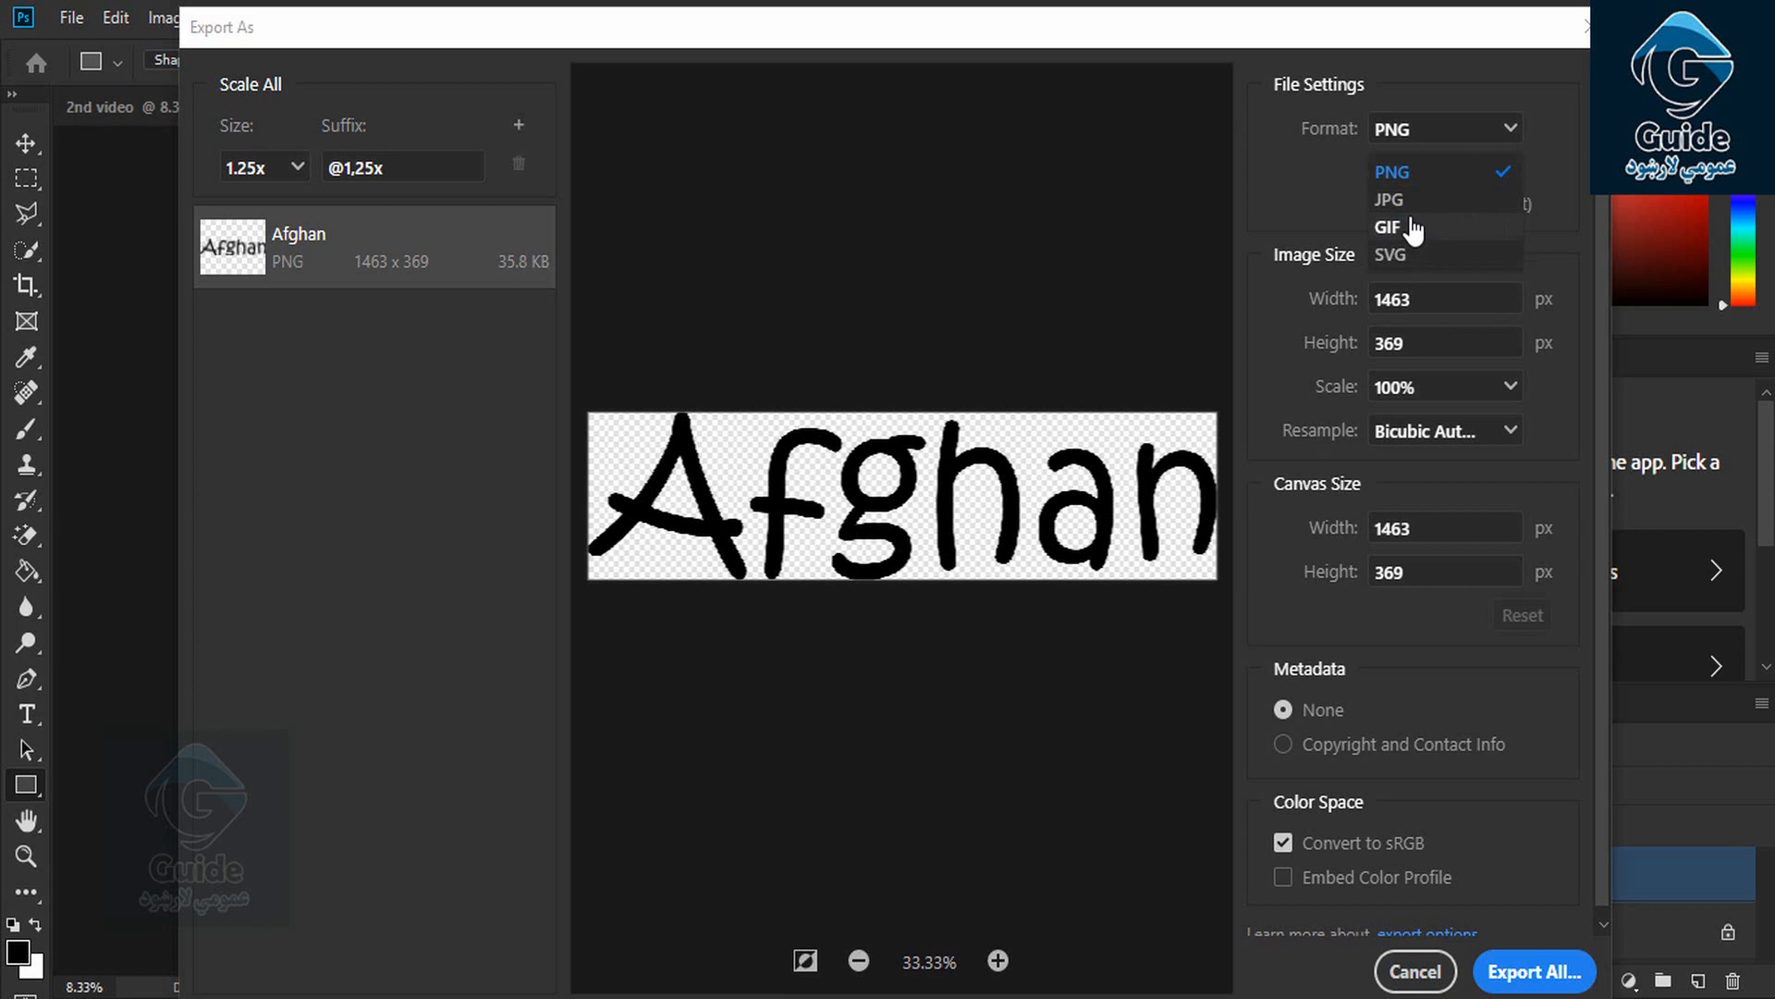
click(1401, 195)
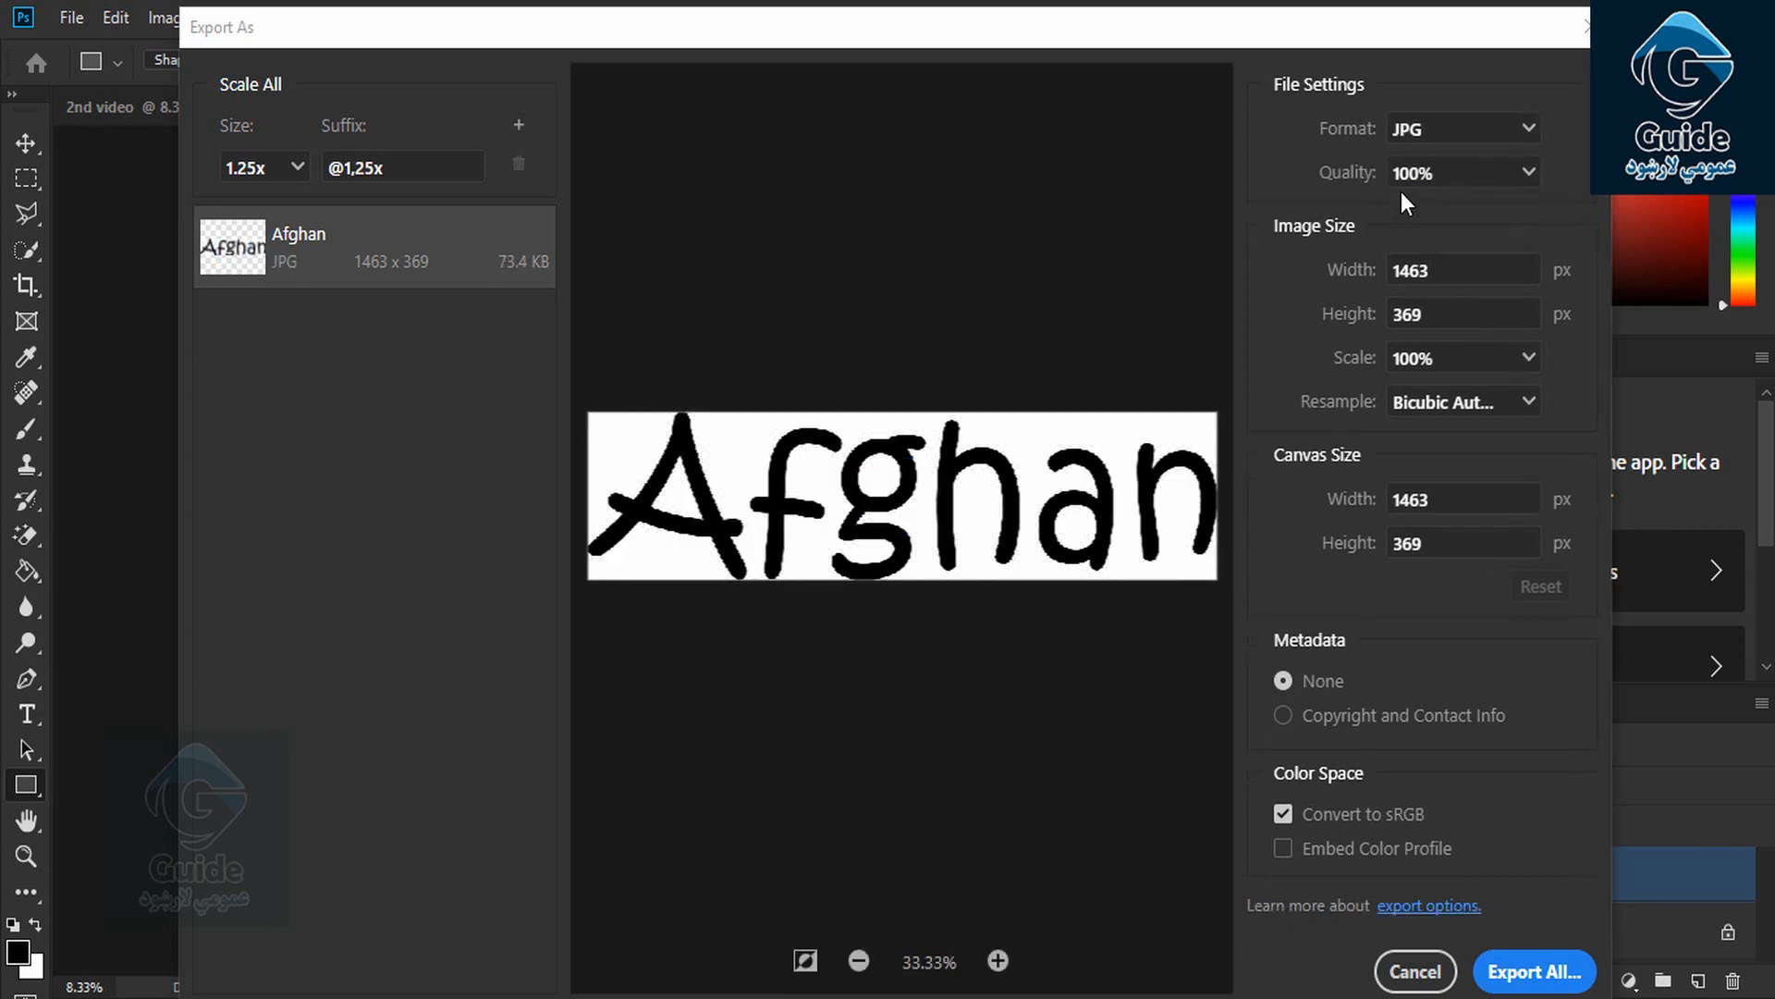
click(1531, 174)
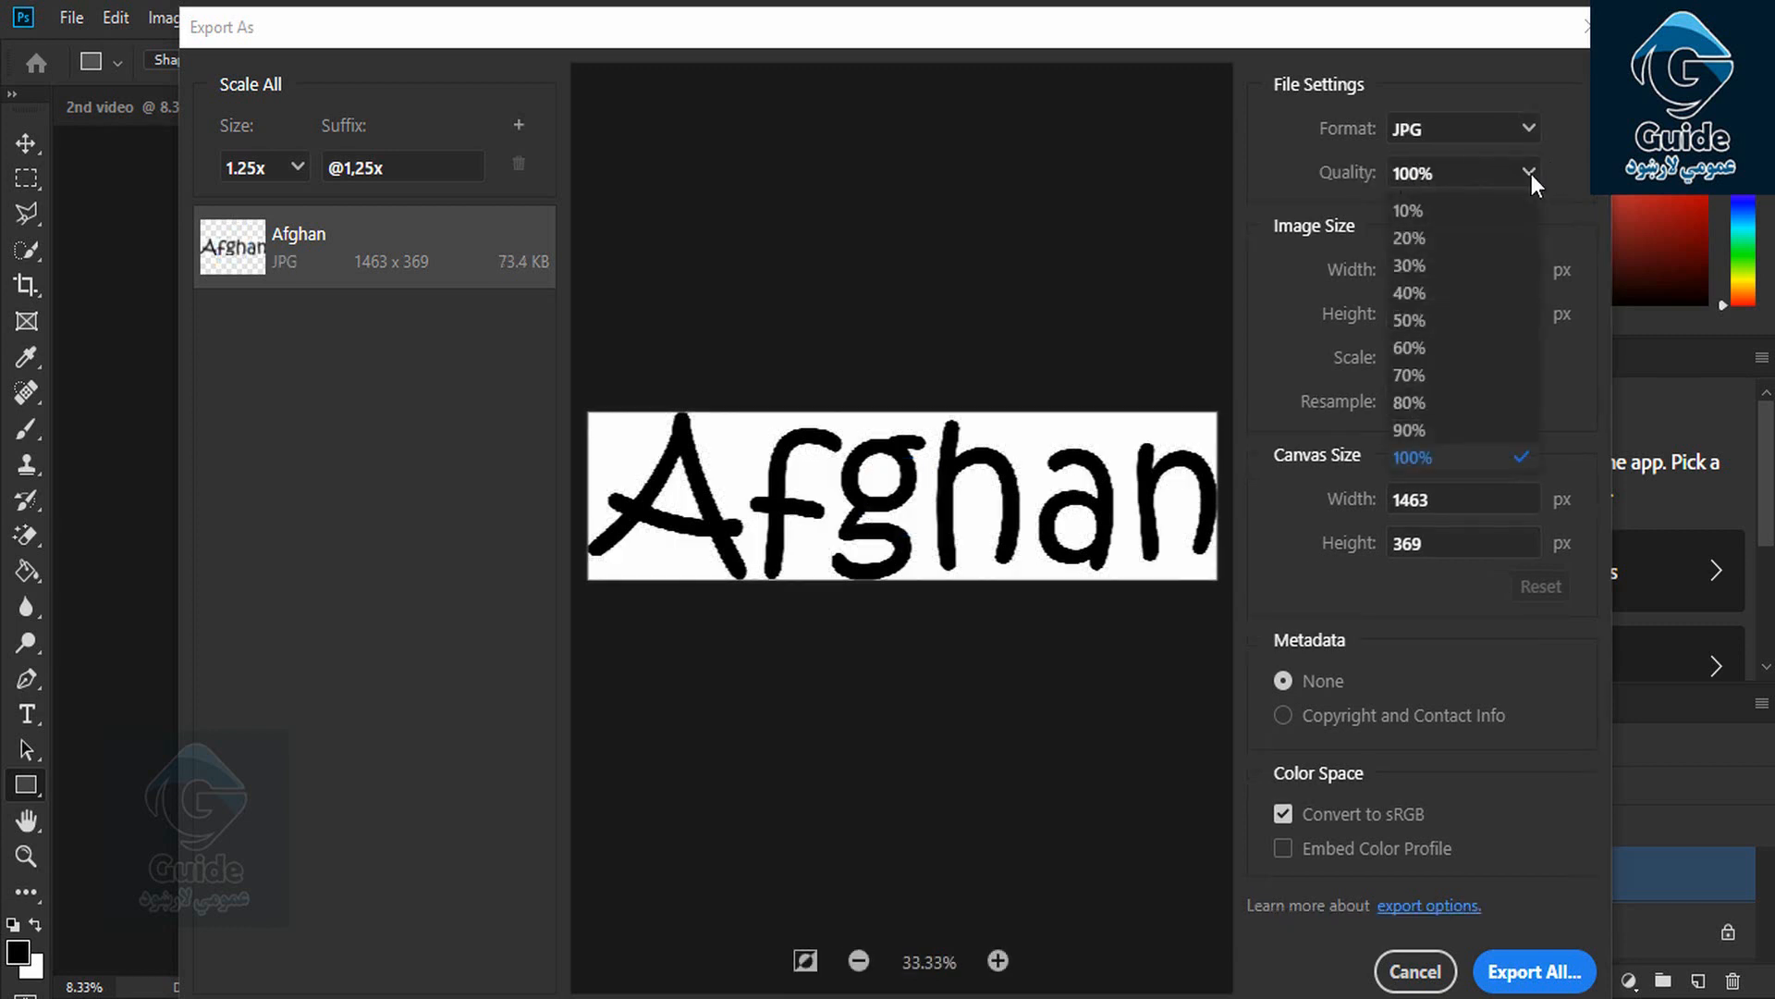
click(1452, 456)
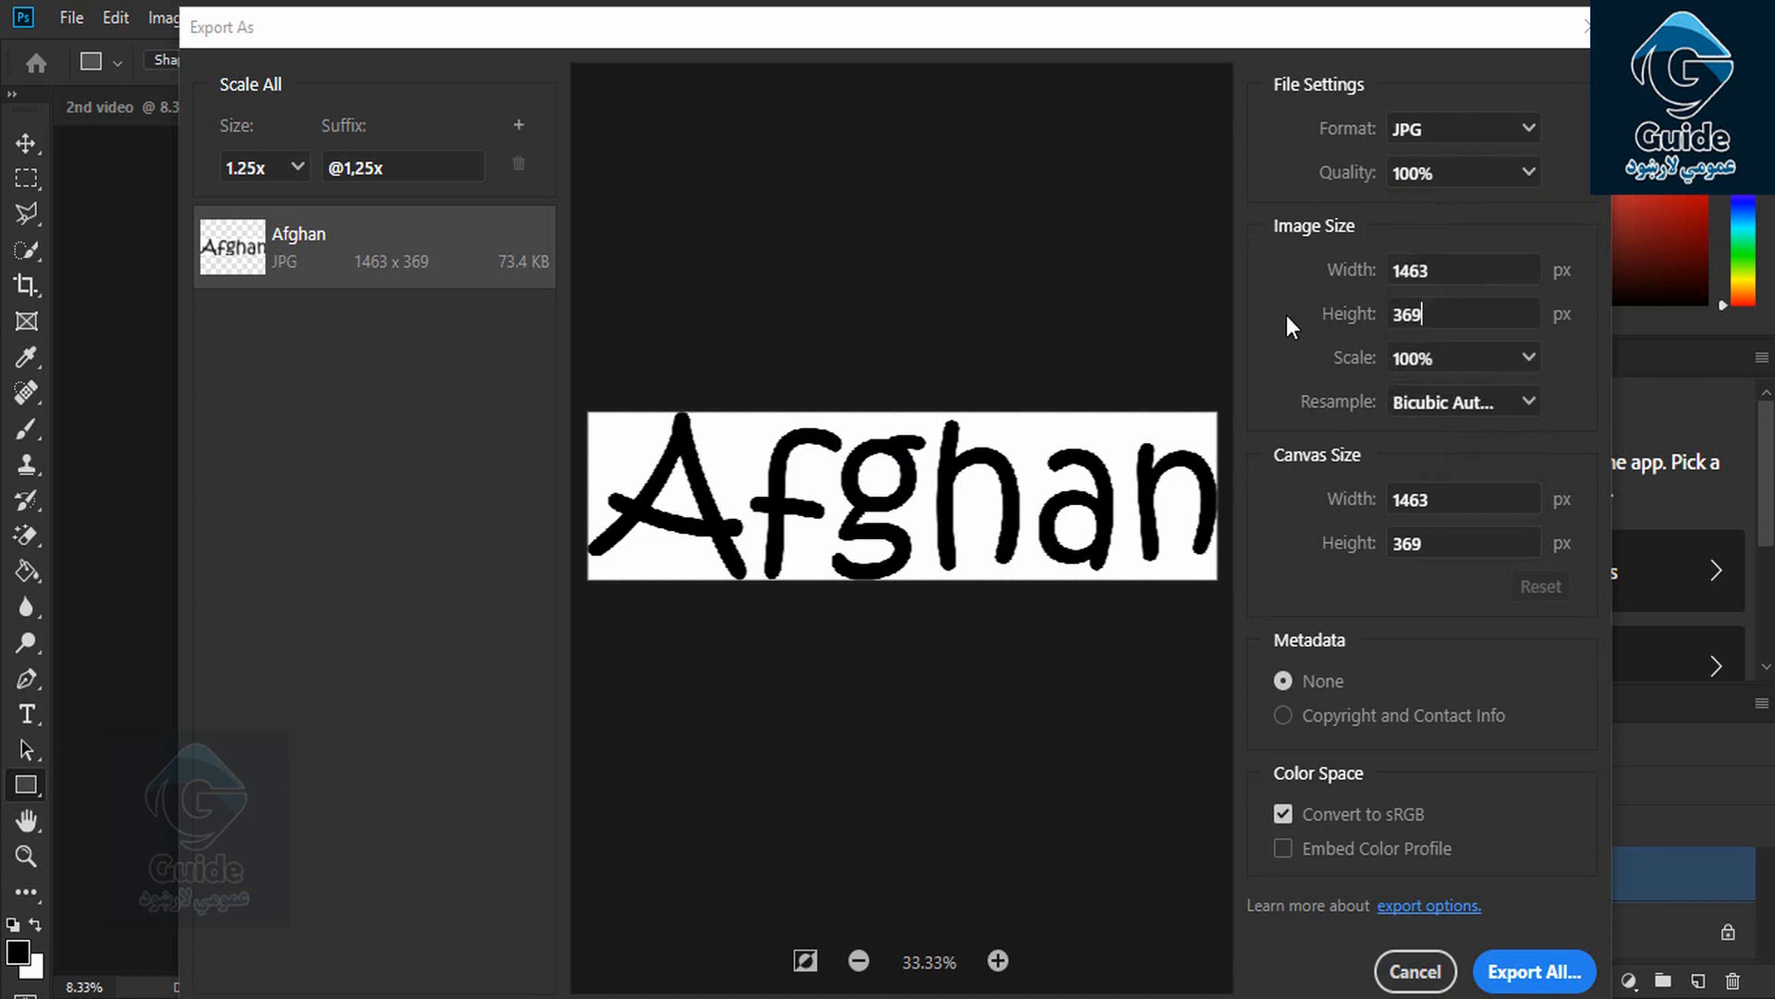
click(1293, 278)
click(1350, 319)
click(1433, 498)
click(1309, 721)
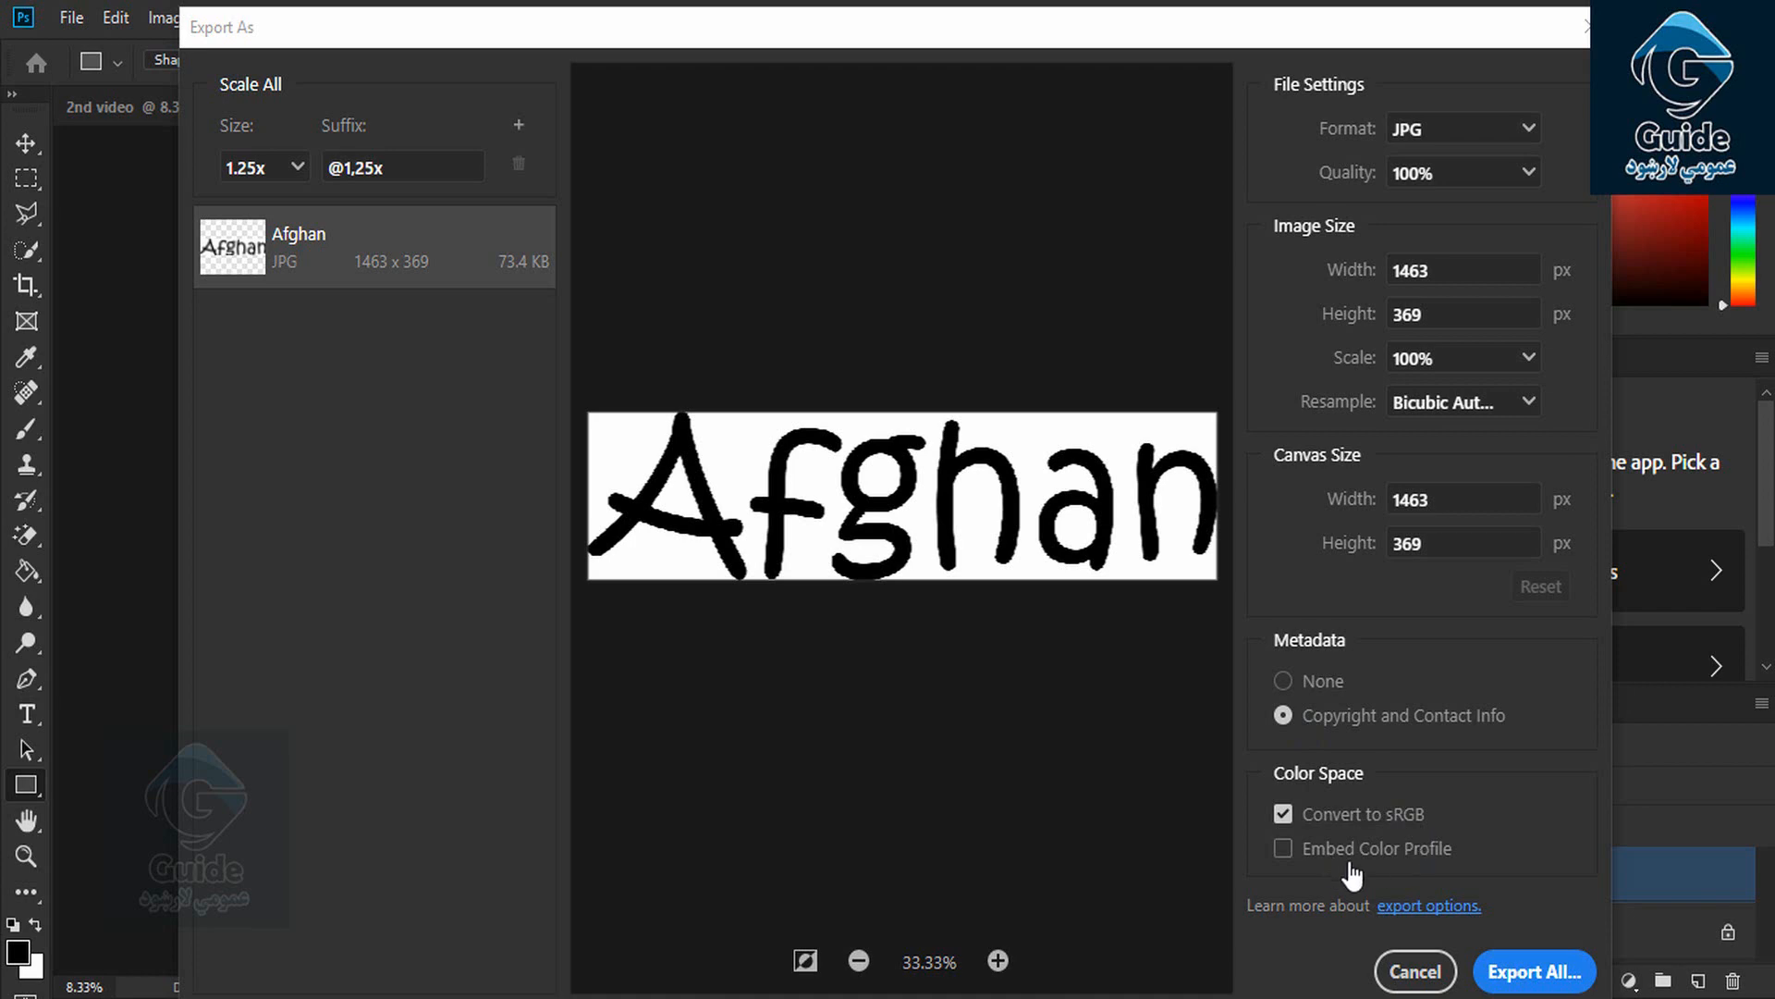
Export the JPG to the Desktop as 768.jpg
click(1535, 969)
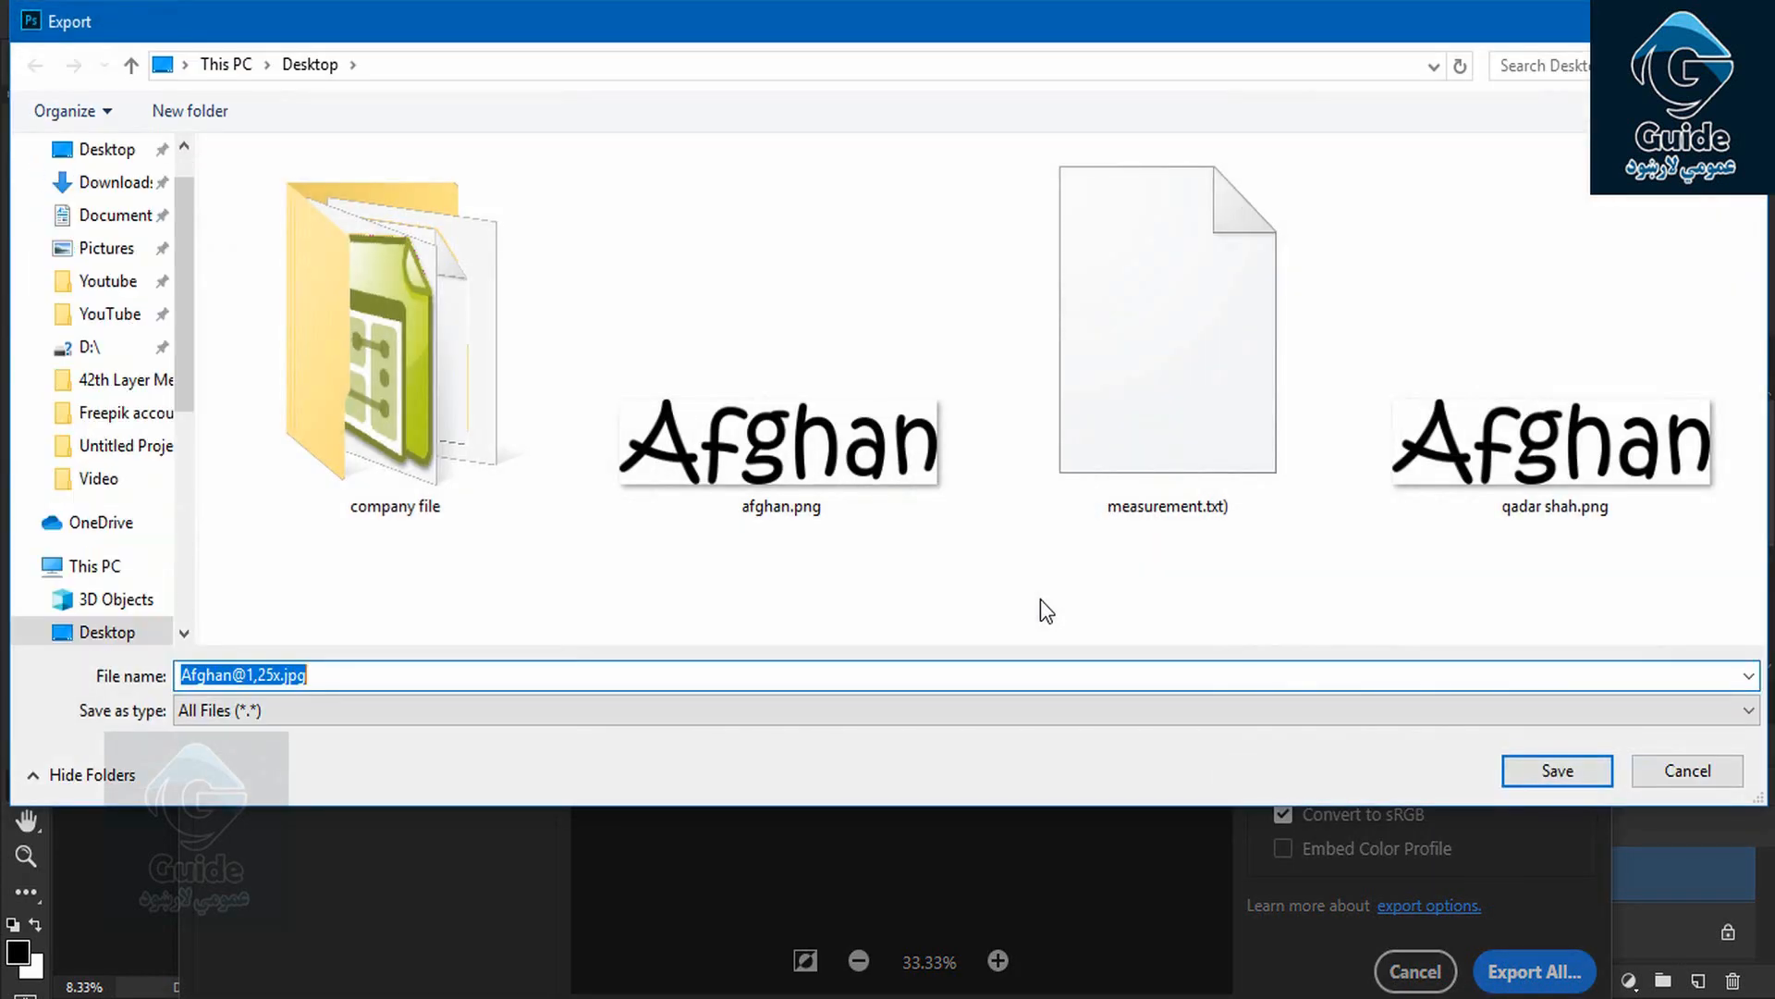
click(94, 158)
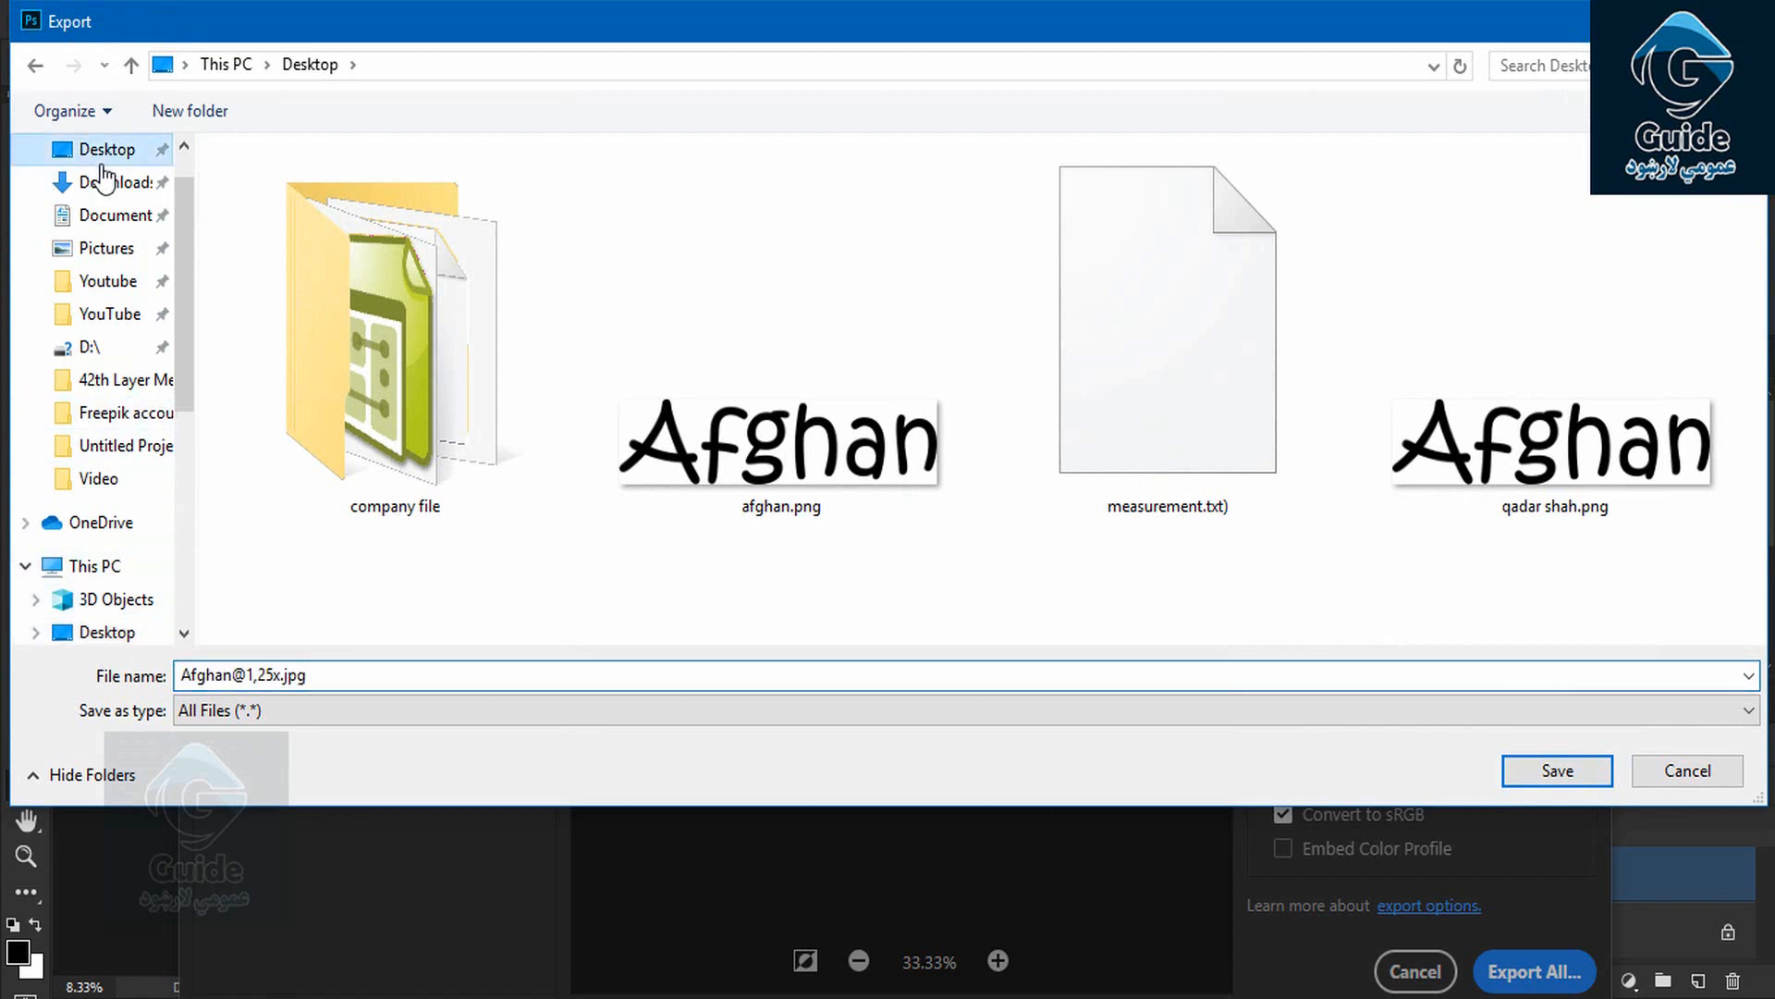
click(363, 674)
text(768)
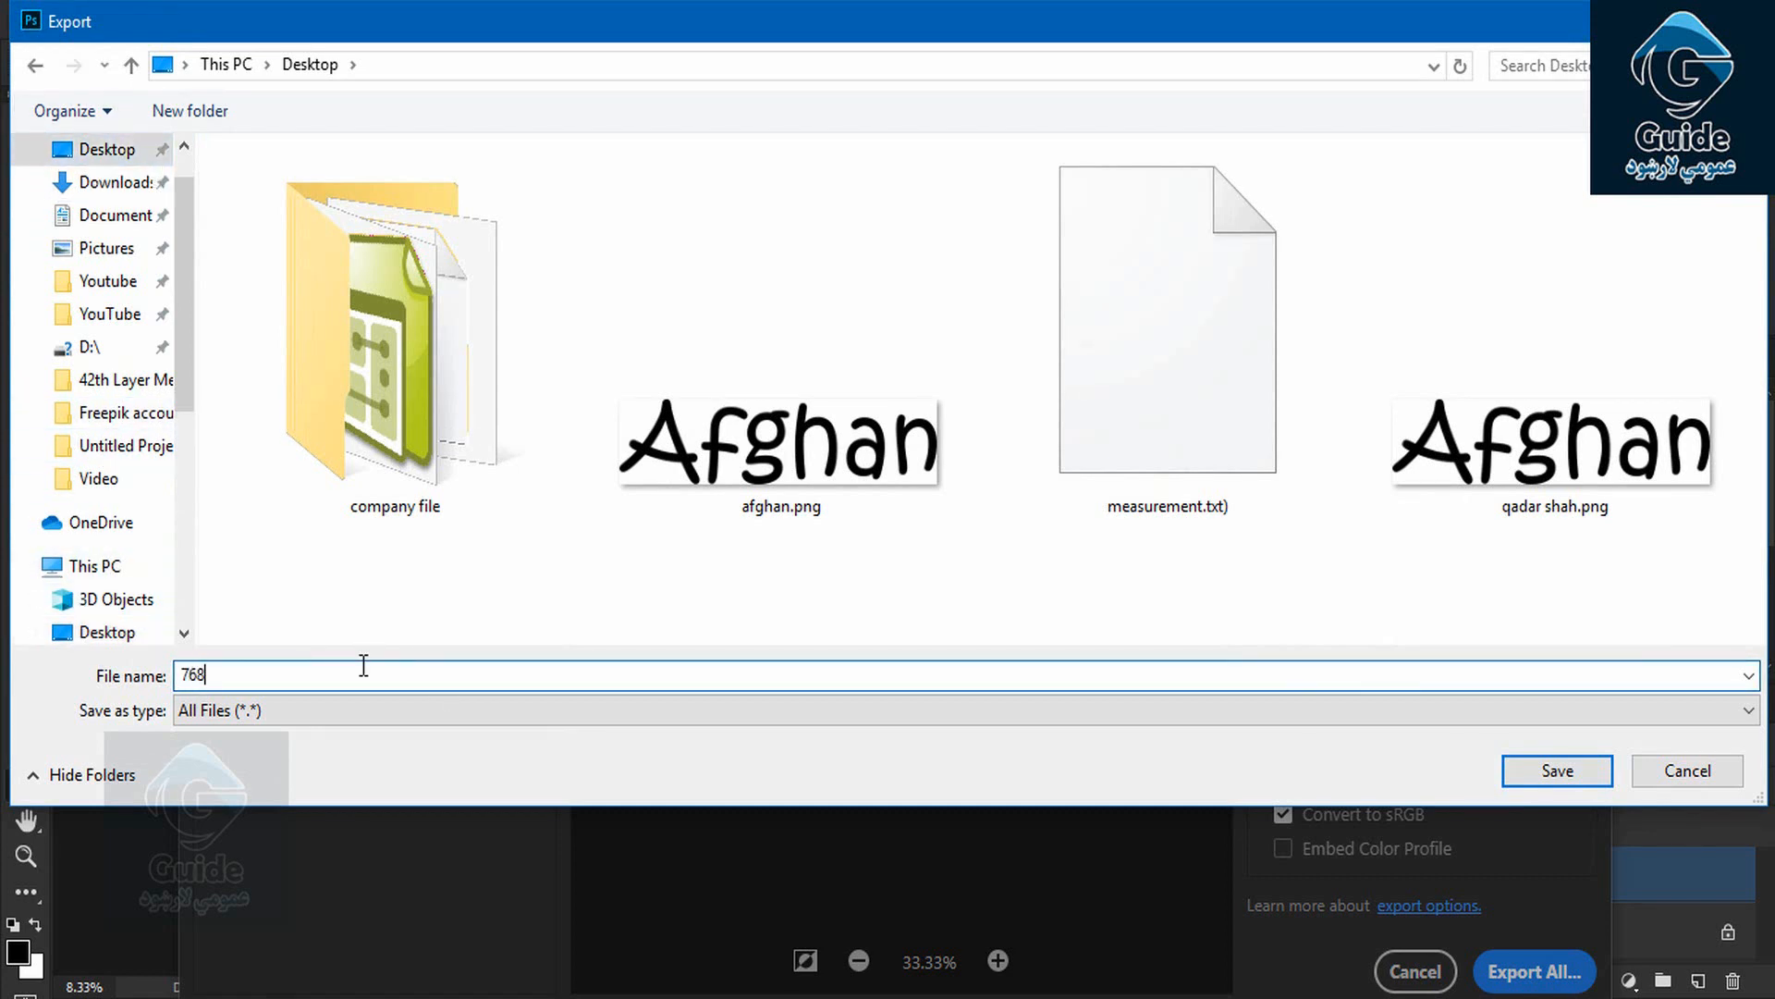
click(1570, 773)
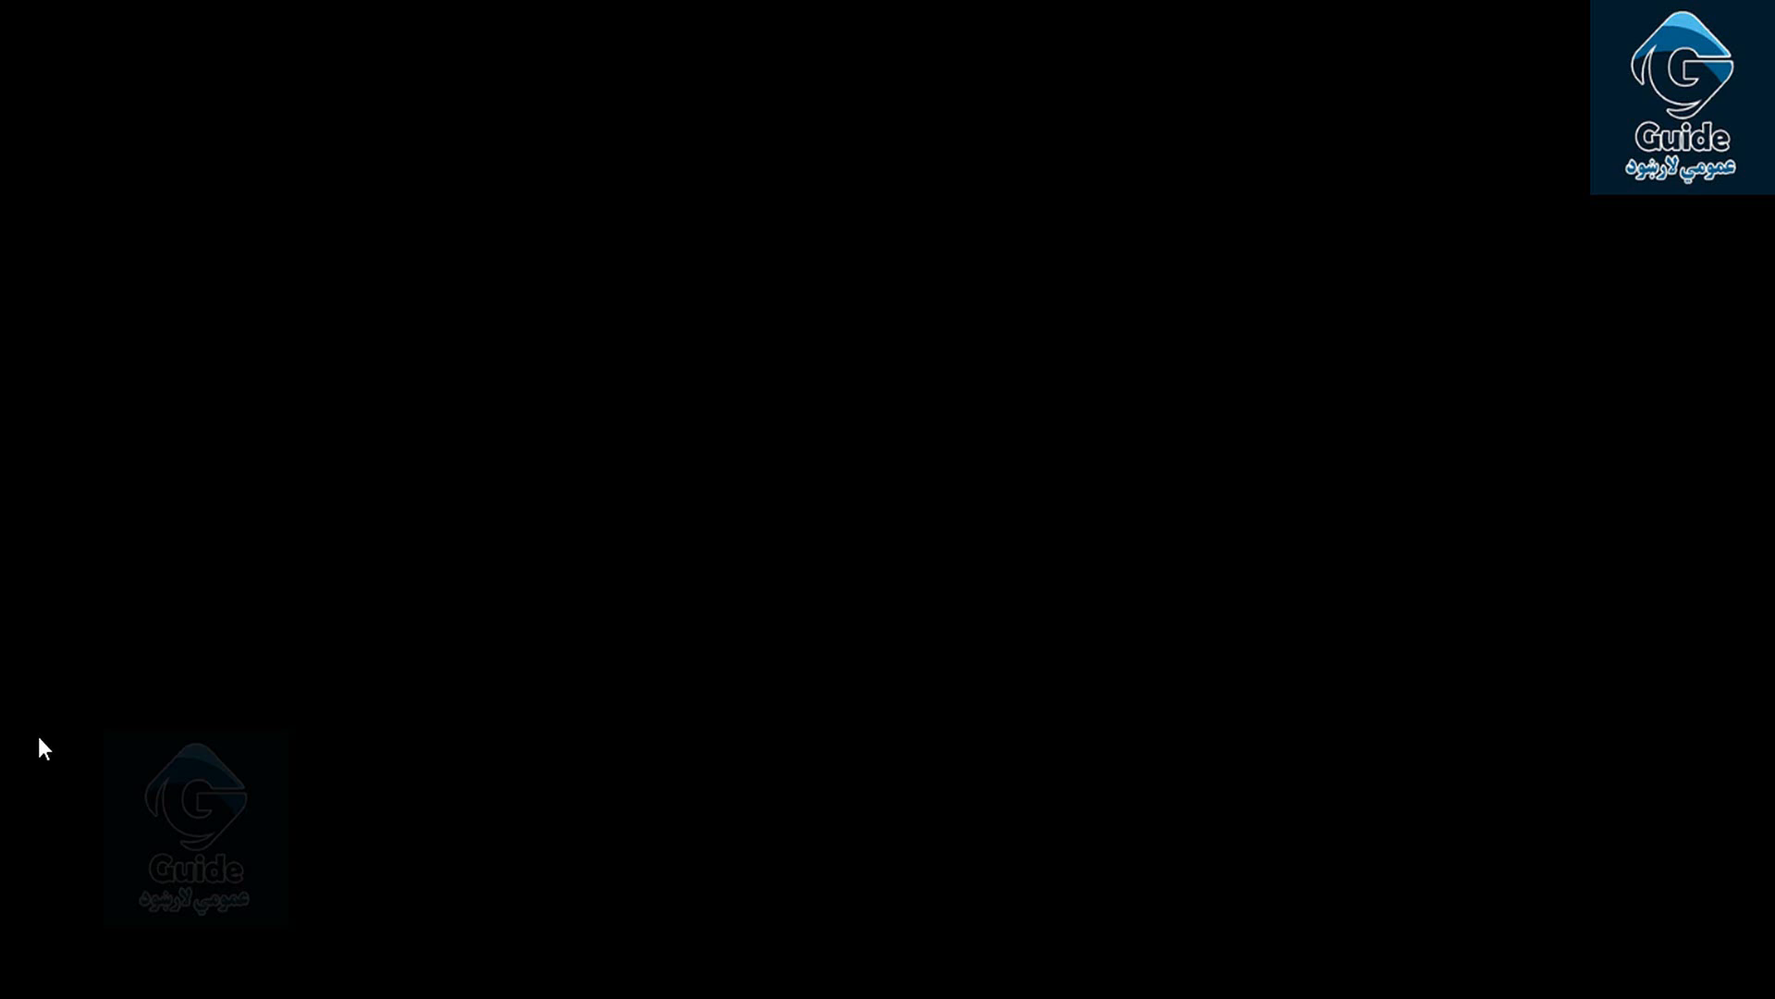
Shrink and reposition the Photos window showing 768.jpg, then close it
drag(969, 3, 925, 146)
drag(962, 203, 890, 106)
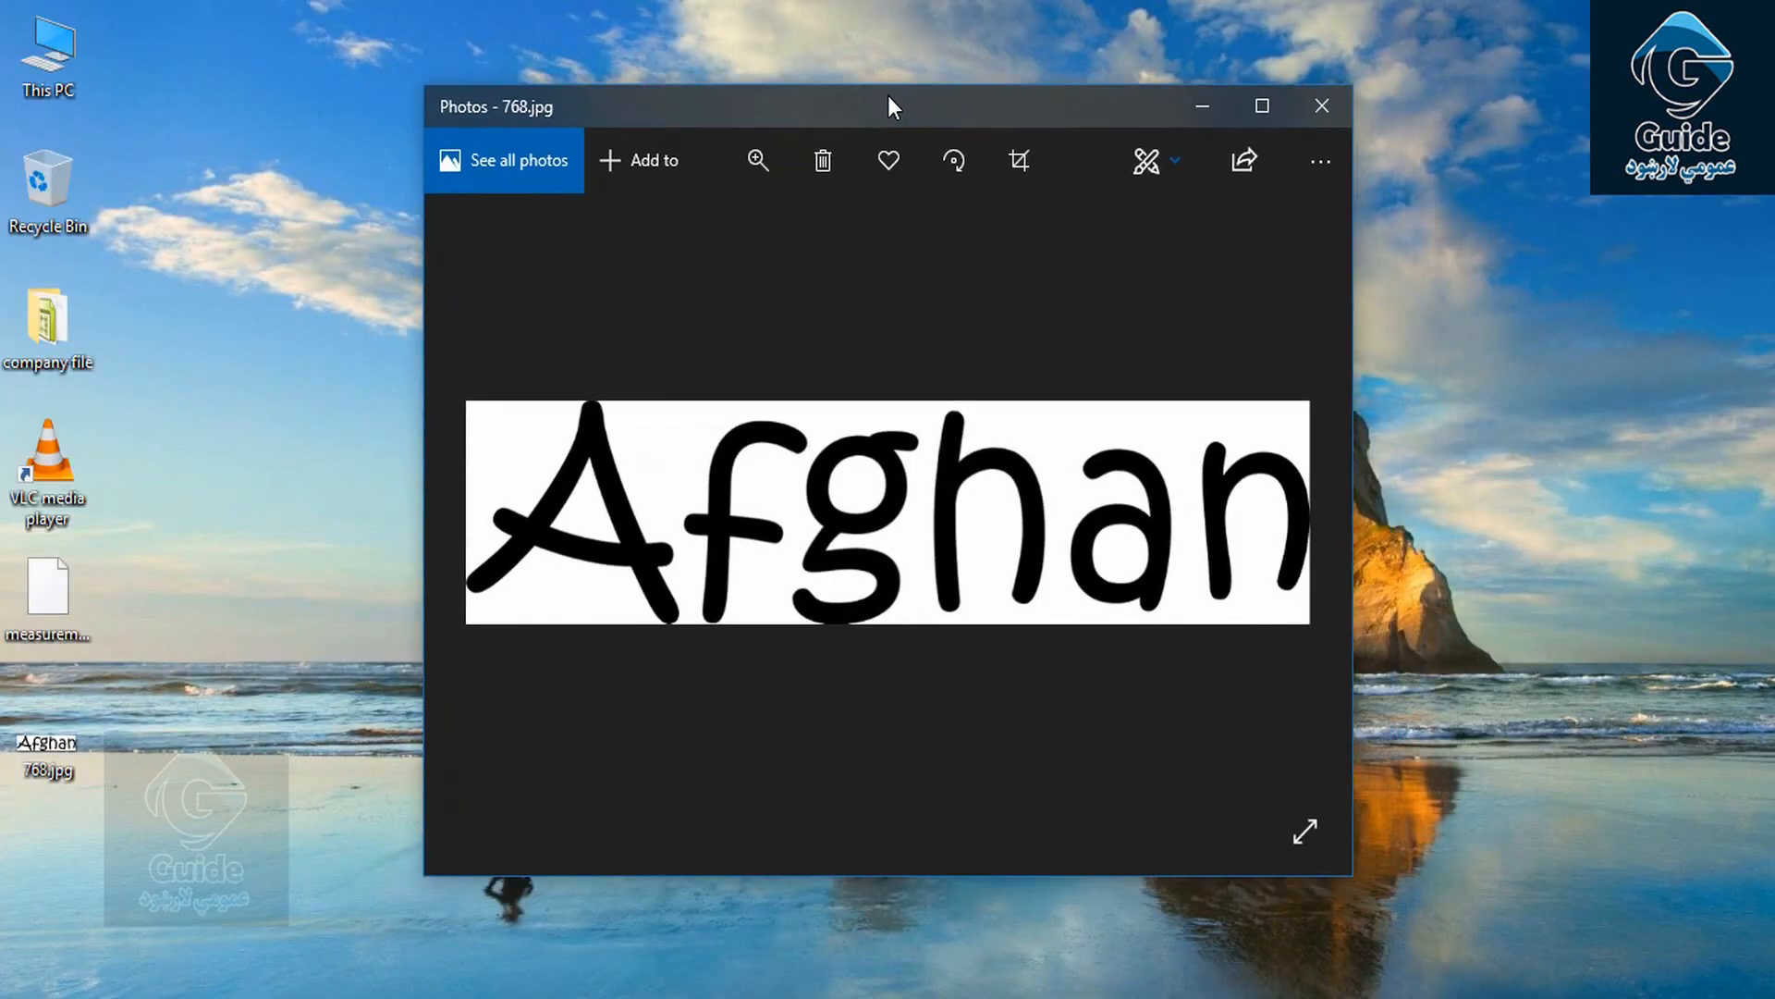
click(1322, 108)
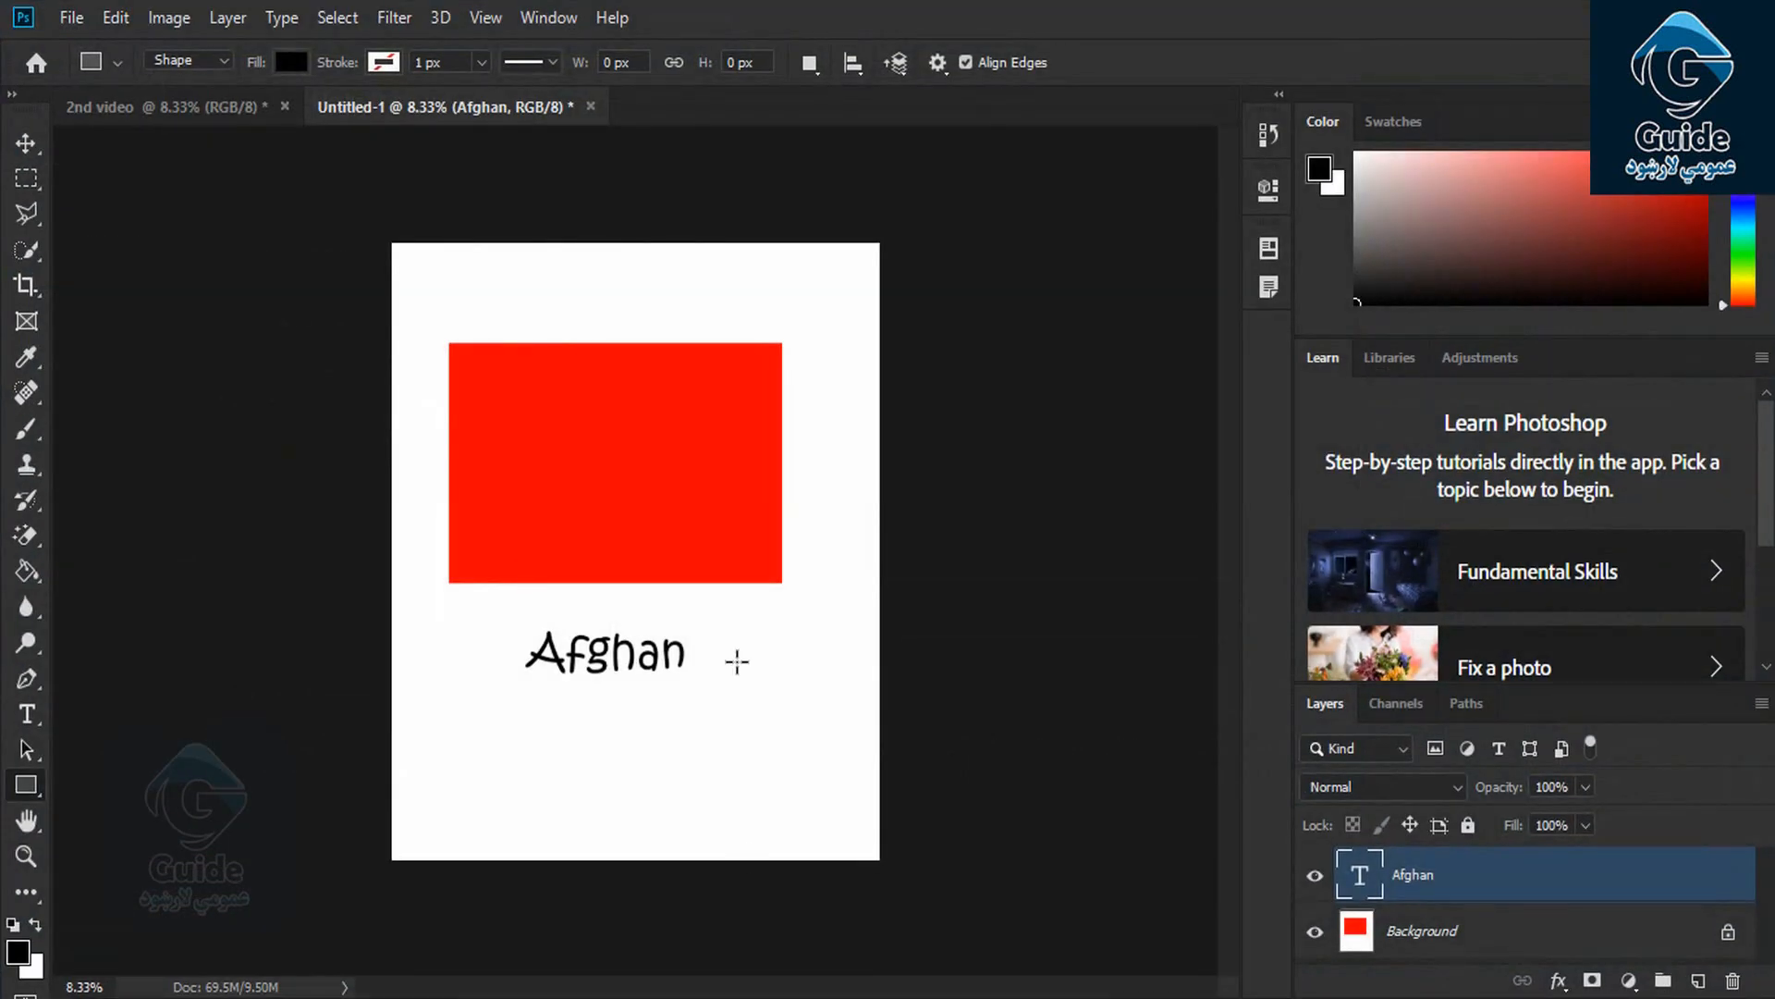
Rename the Afghan text layer to Dell via Layer > Rename Layer
click(228, 18)
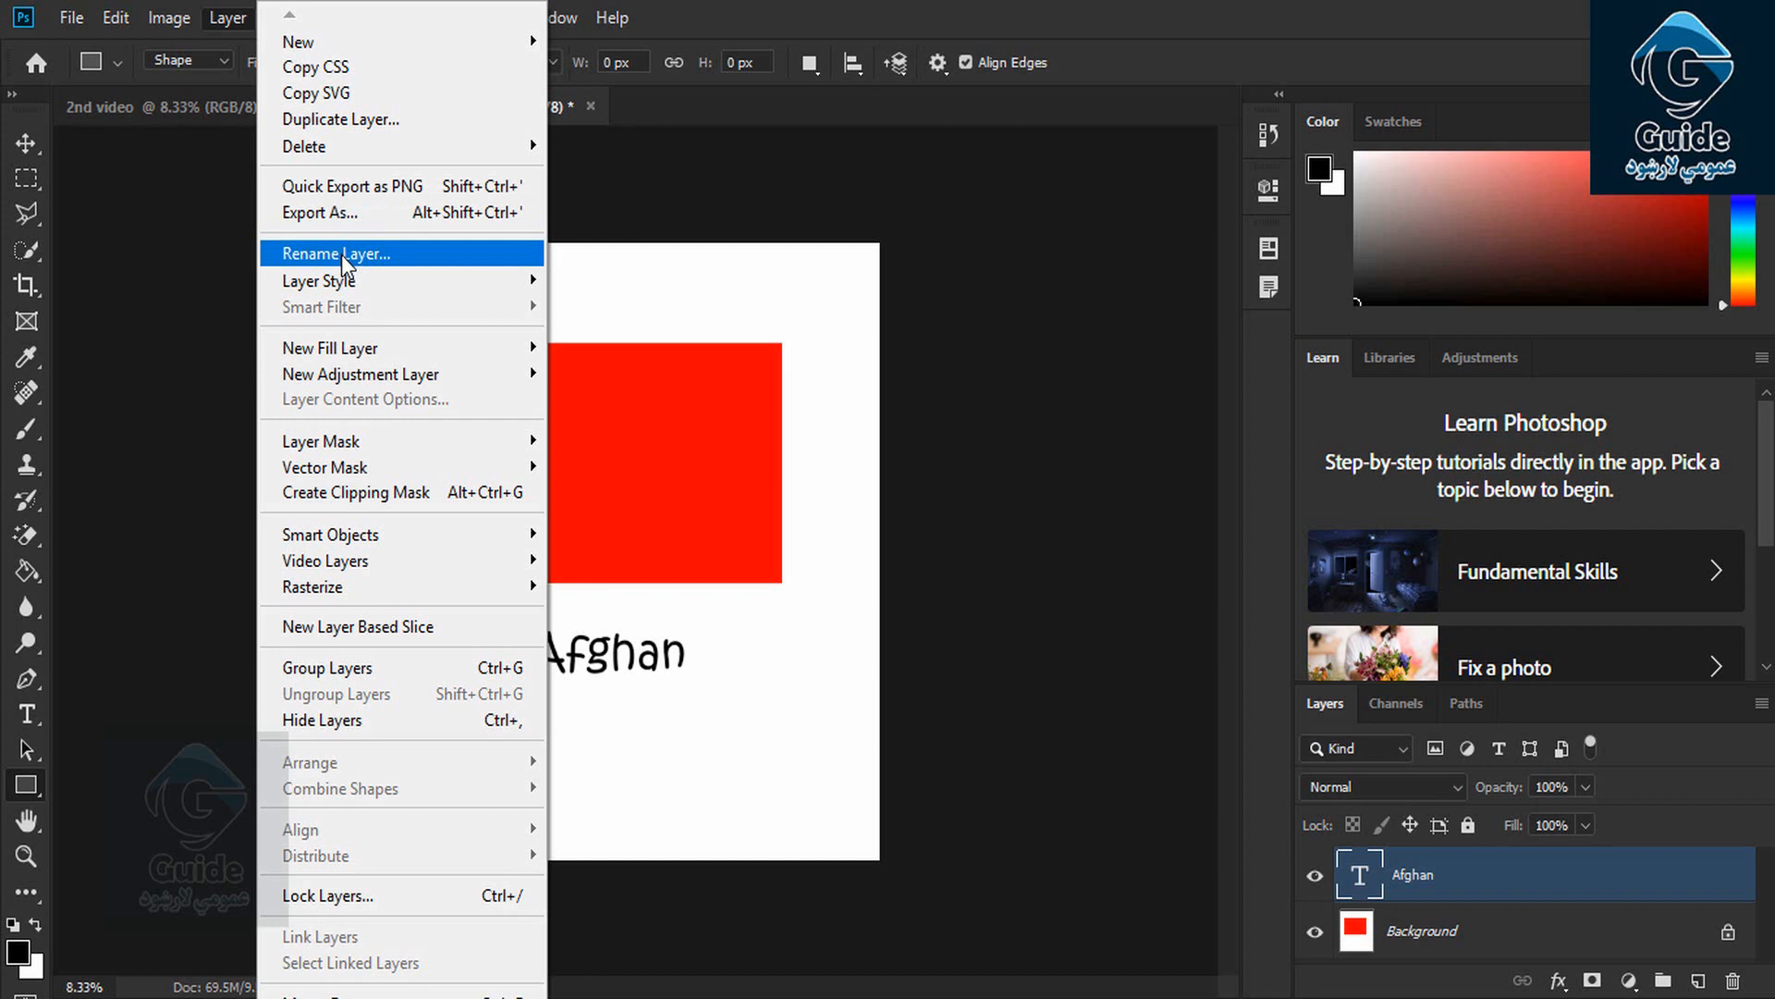
click(341, 254)
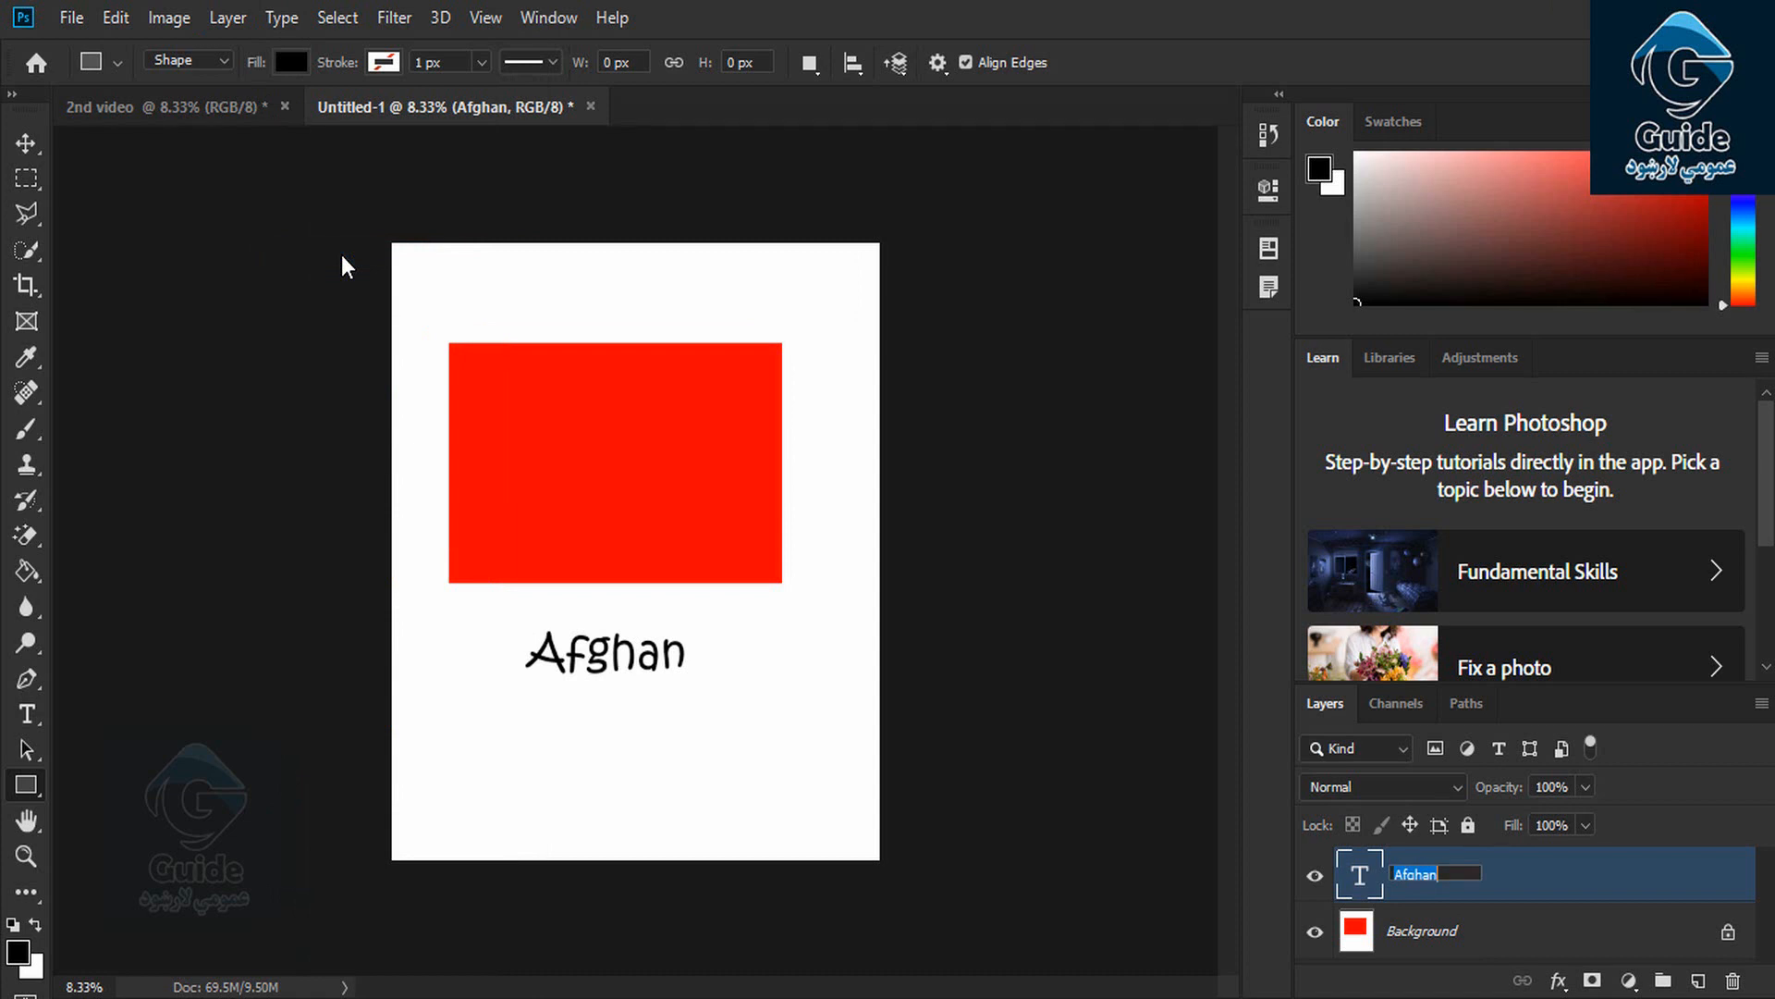
key(BackSpace)
text(Dell)
click(1550, 888)
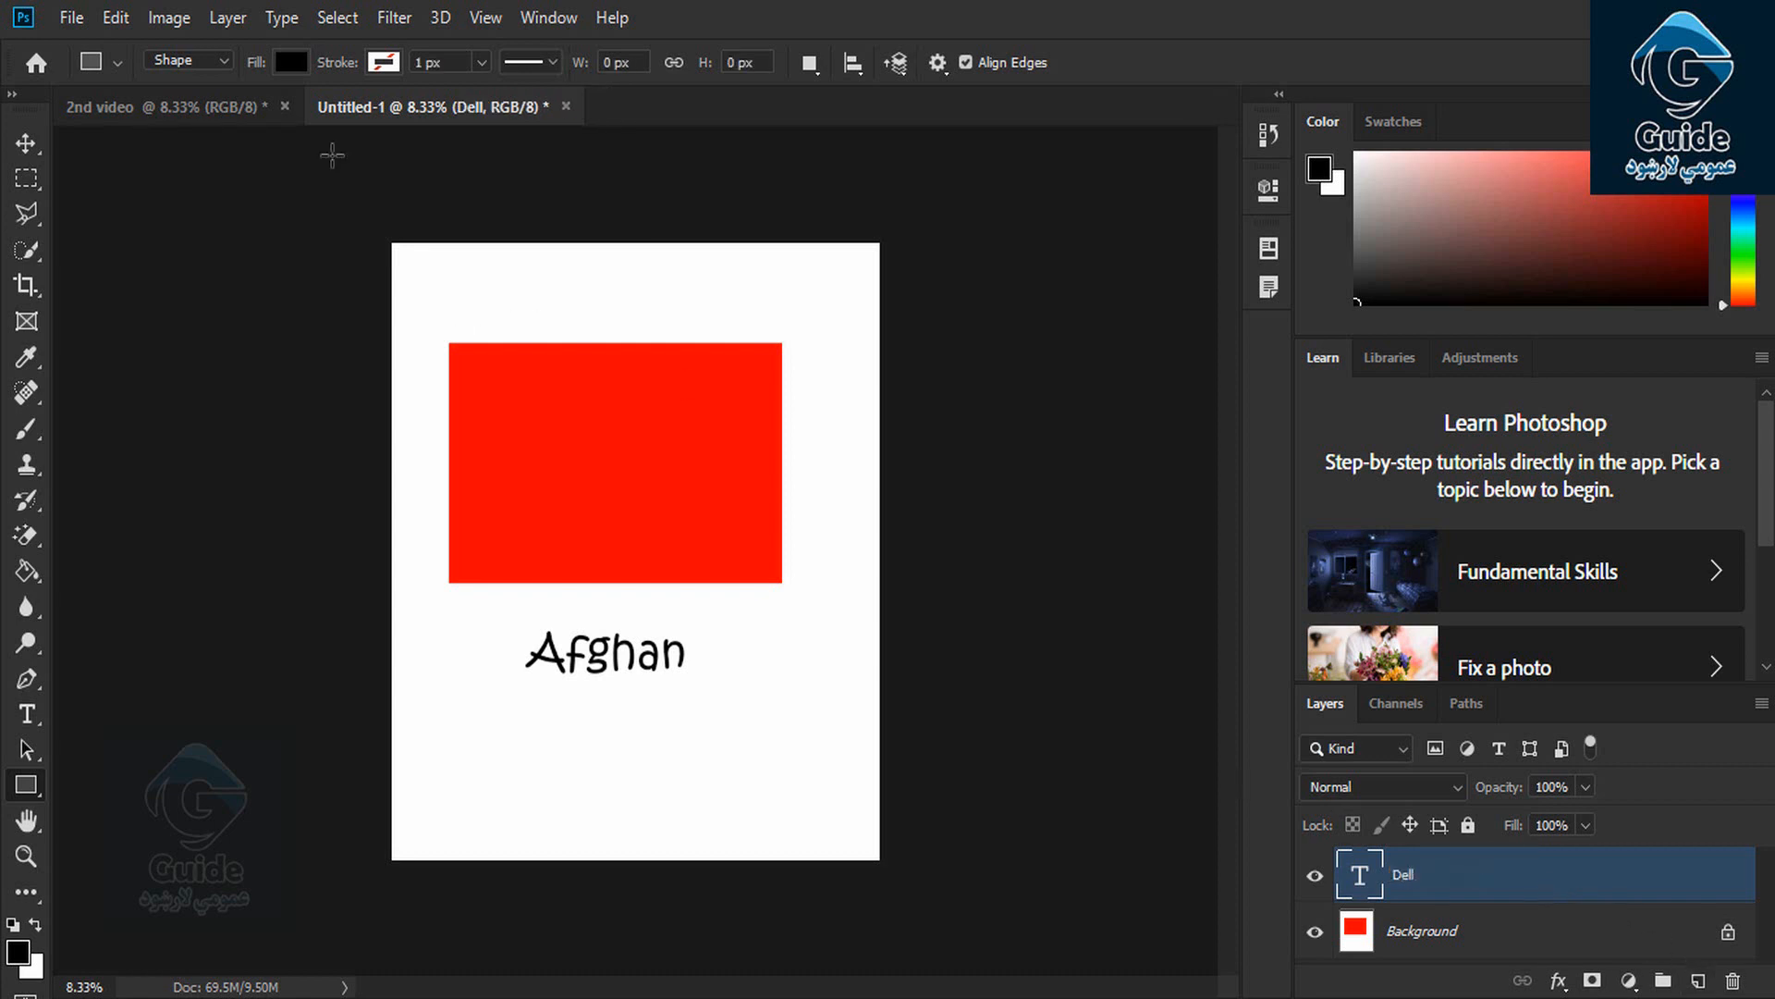
Browse the Layer > Layer Style effects submenu
click(231, 19)
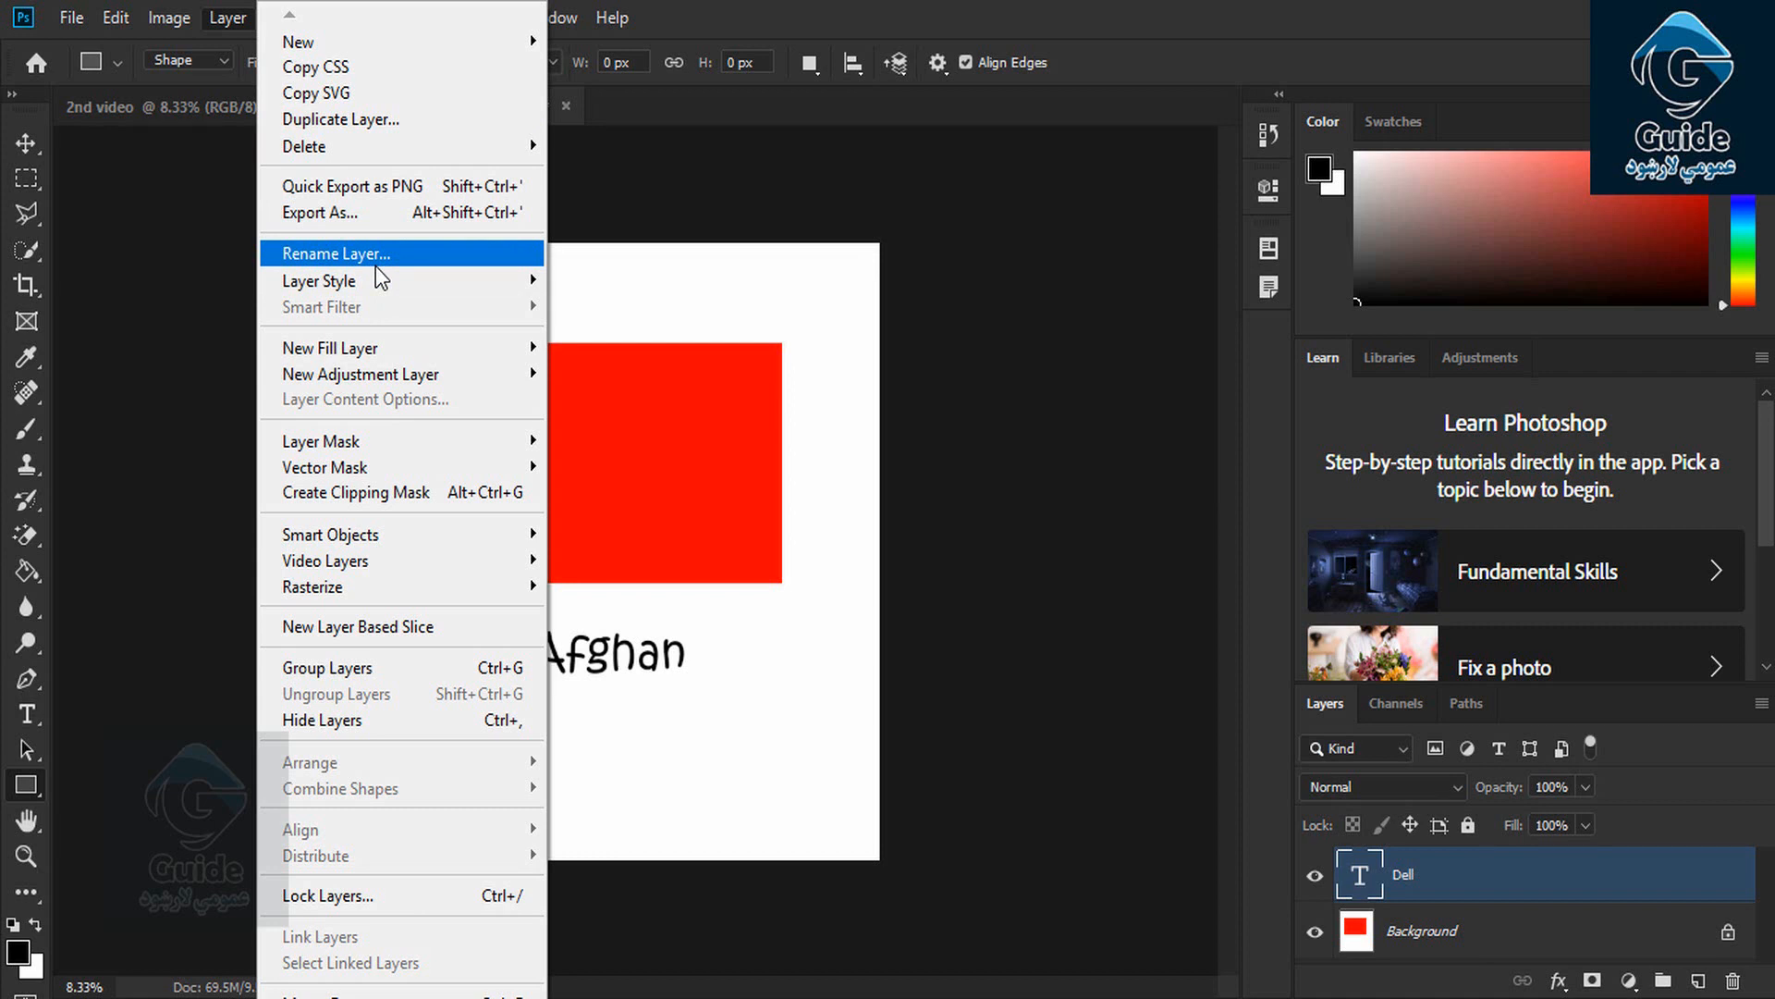
mouse_move(361, 290)
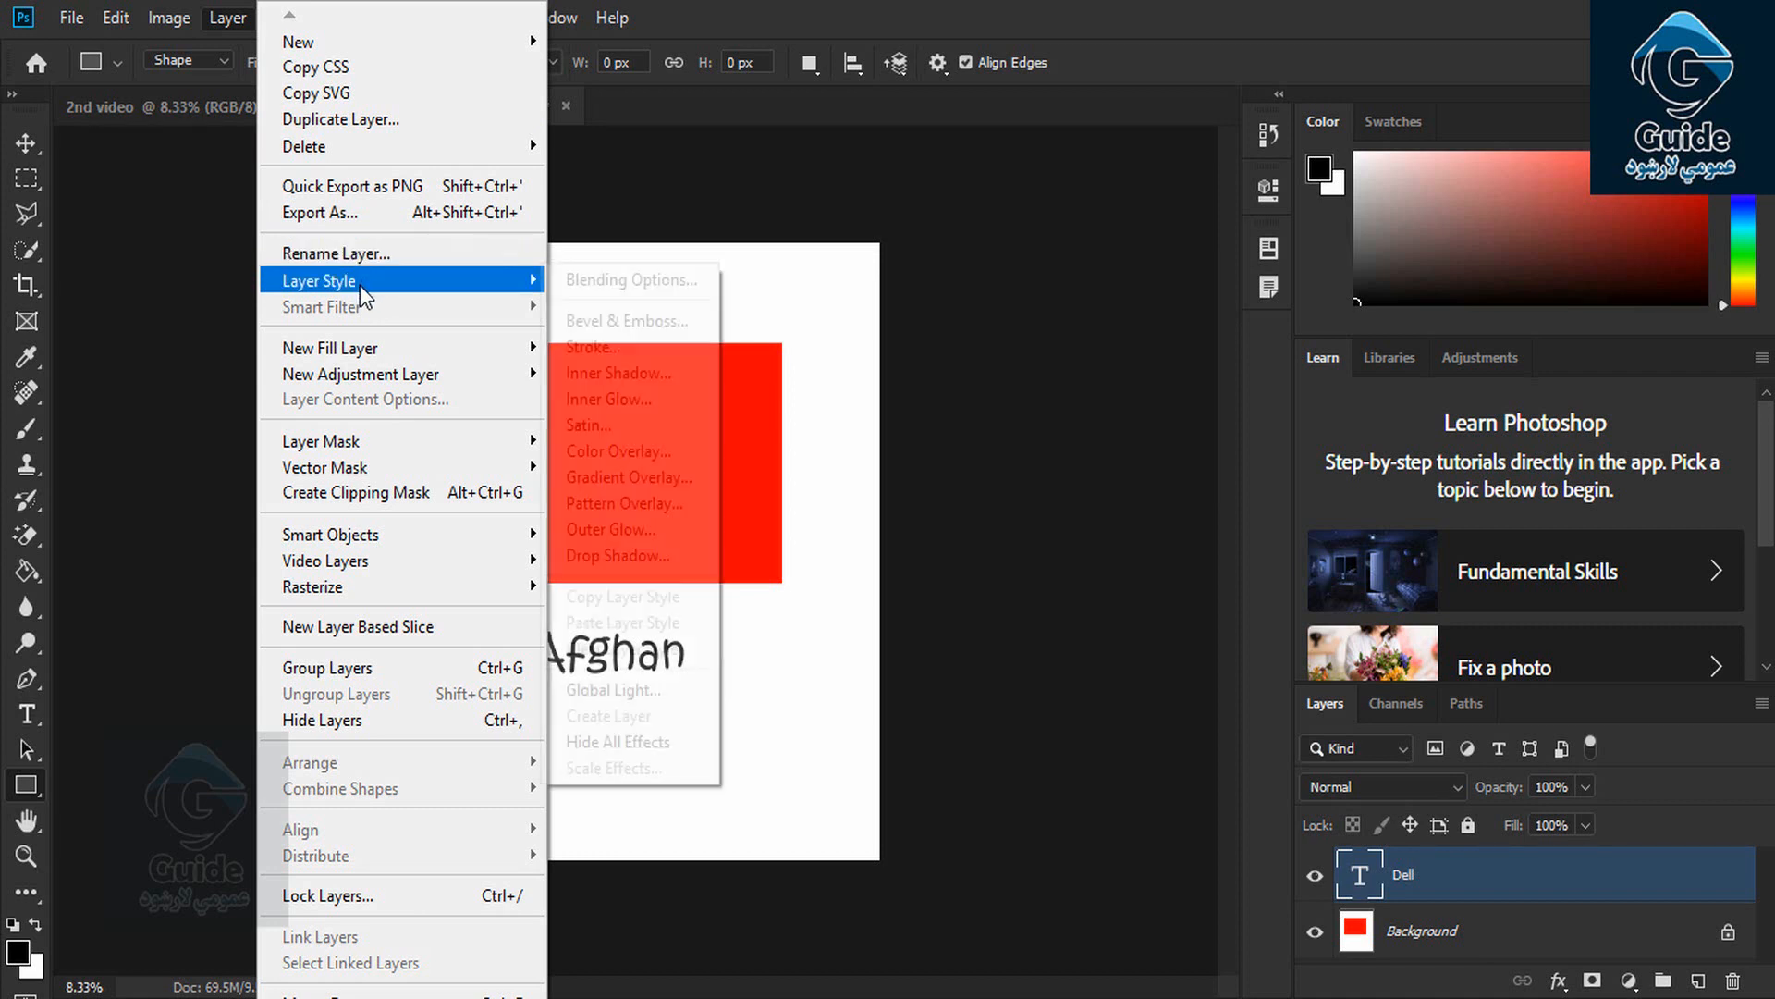
click(759, 681)
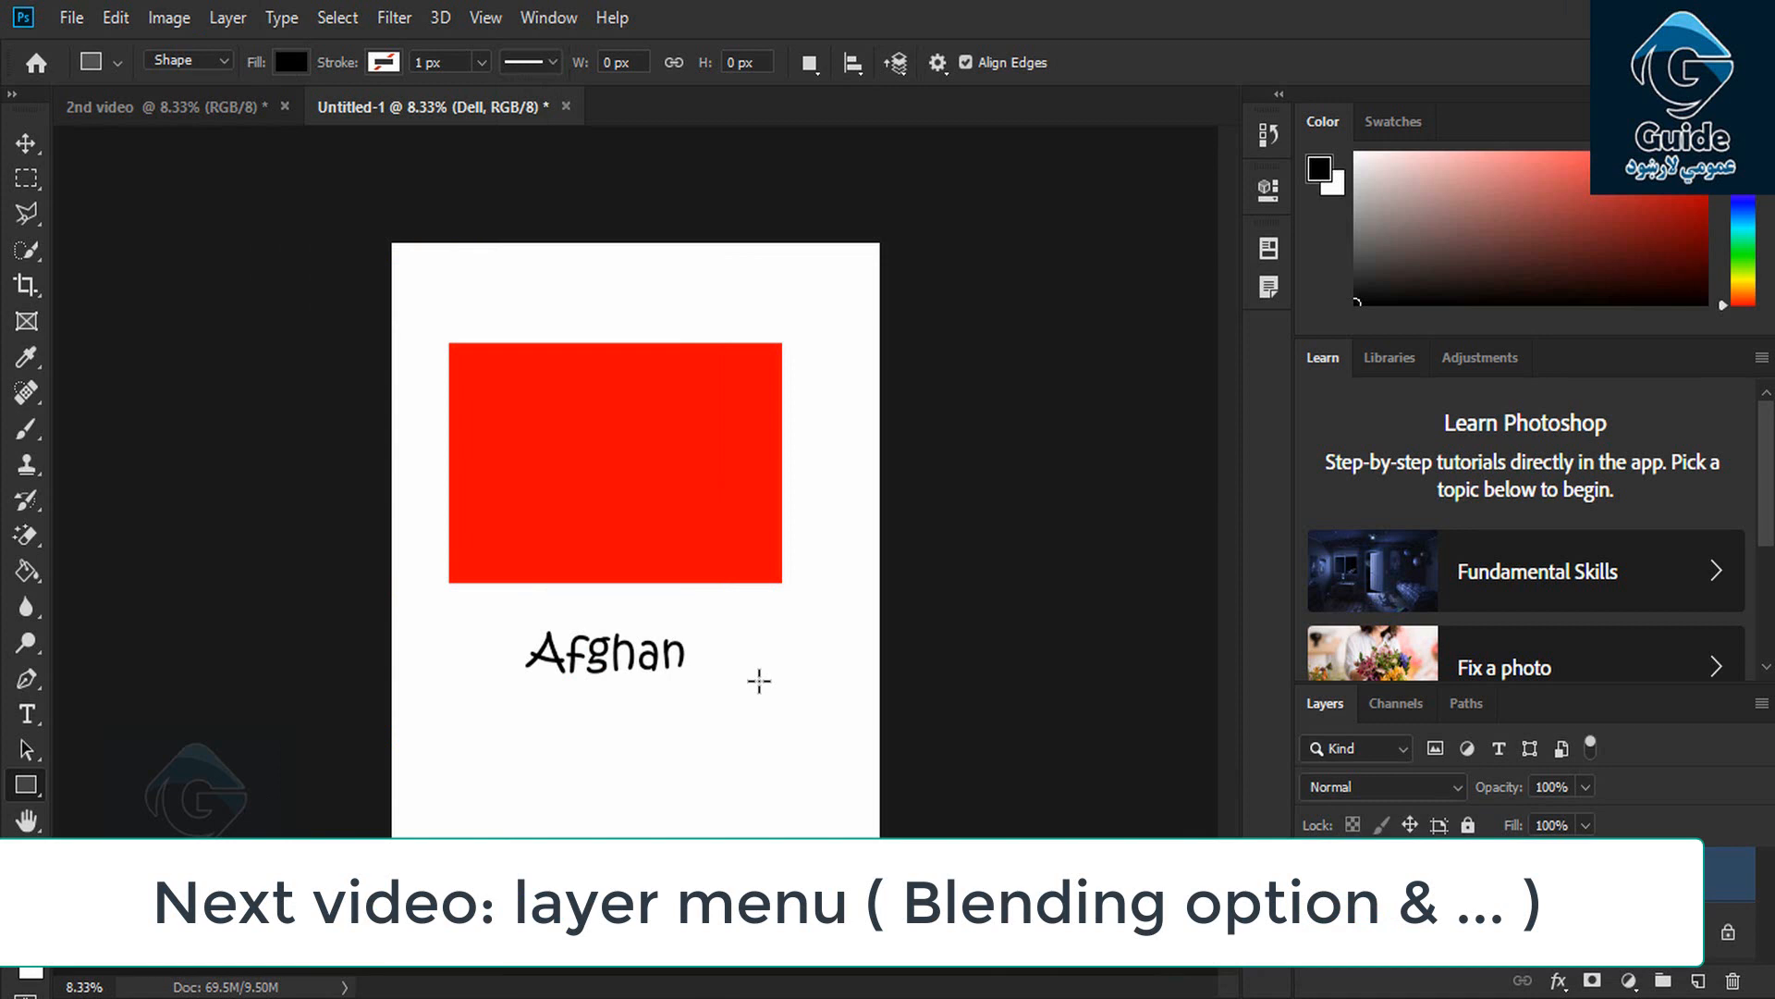